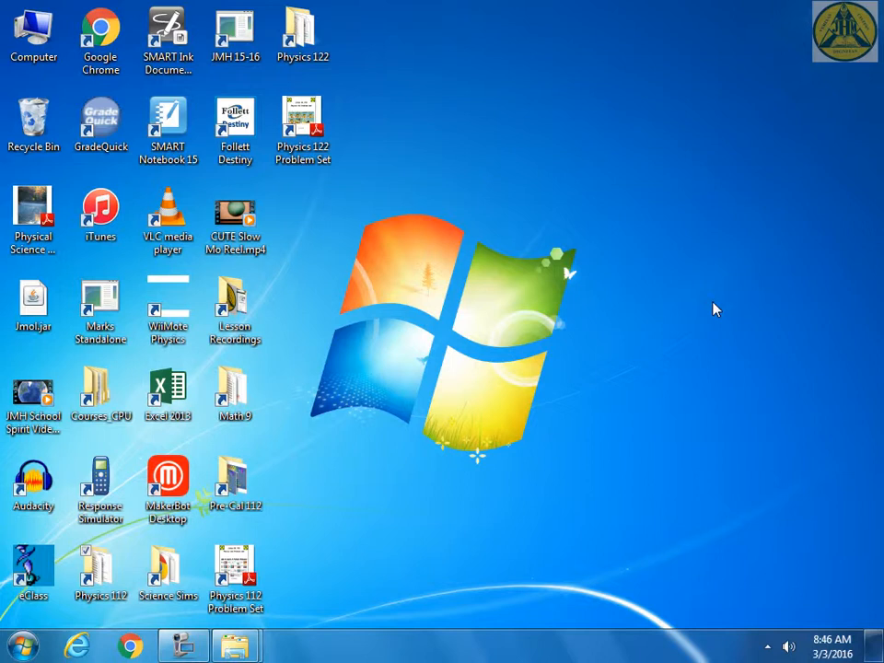
# Open the PMAC_721_11 (X:) drive's files through AutoPlay, view the Course Files folder and return to the drive root
pyautogui.moveTo(259, 650)
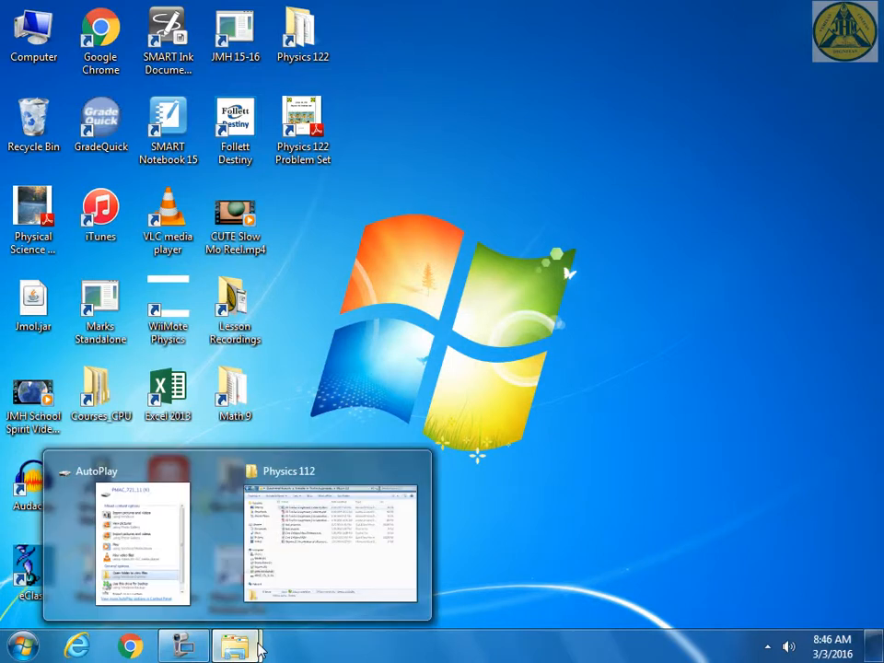
pyautogui.click(166, 544)
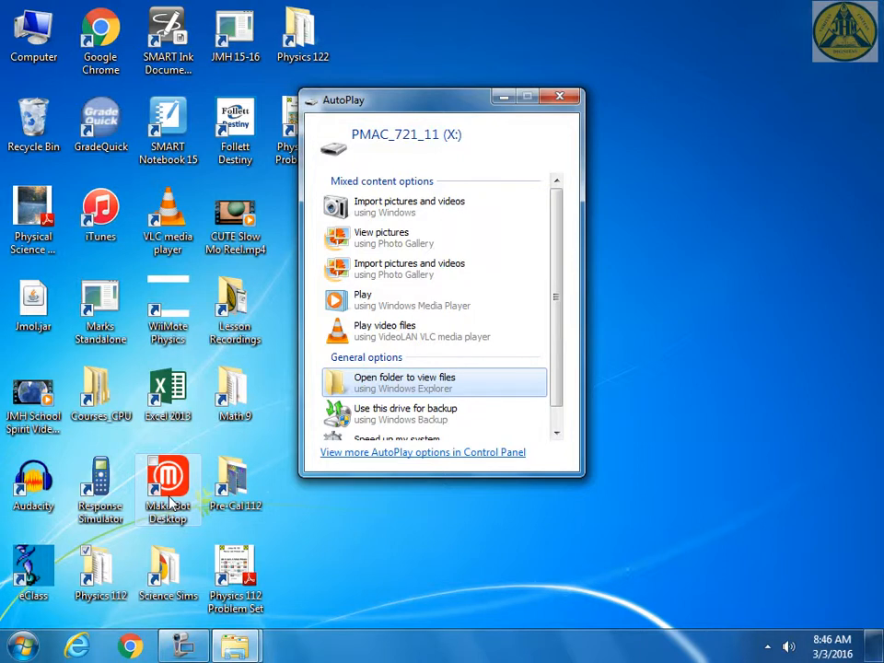
pyautogui.click(429, 387)
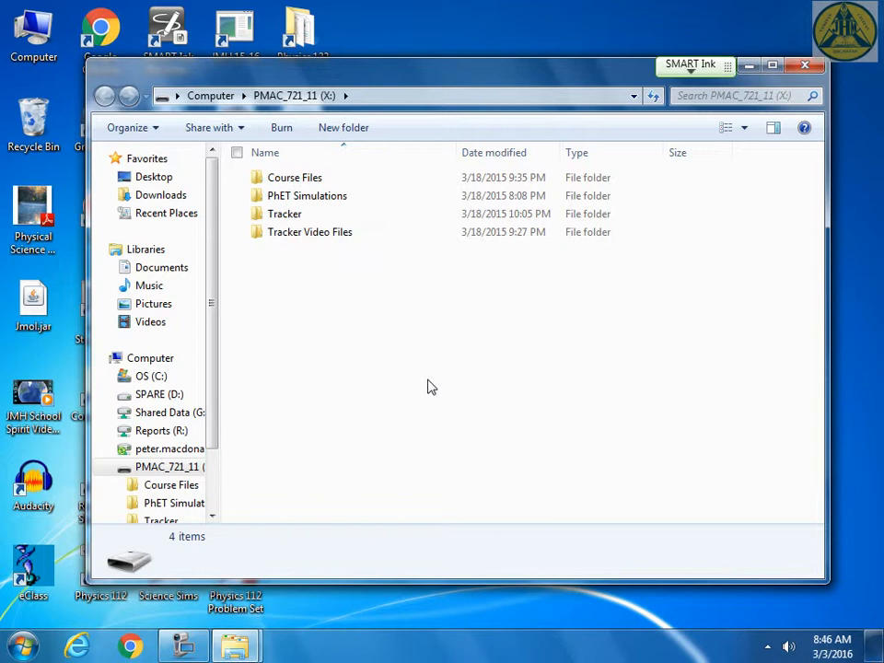
pyautogui.doubleClick(296, 179)
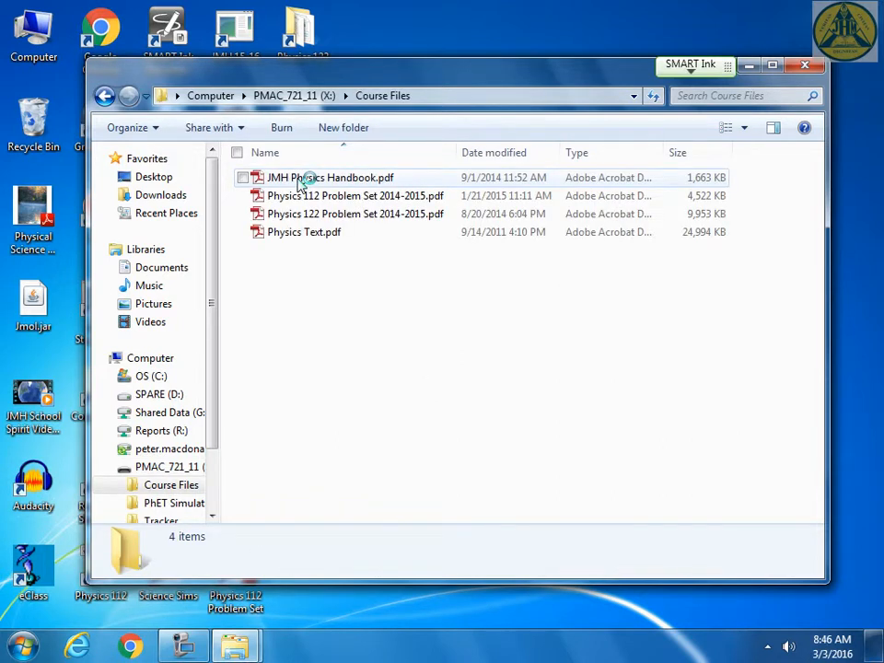
pyautogui.click(297, 96)
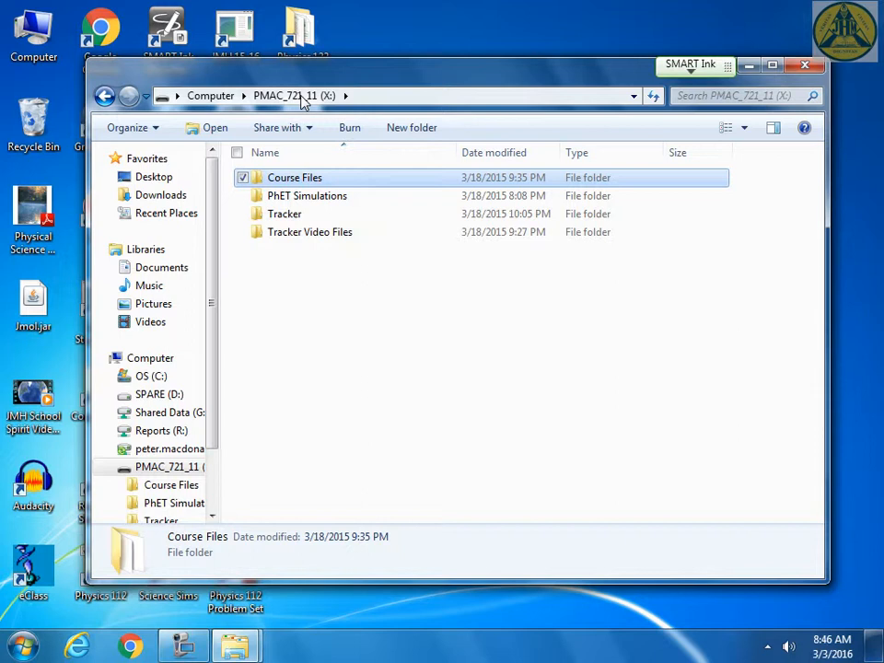
# View the contents of the Tracker Video Files folder and close the media player opened for Newton 1st-interial.wmv
pyautogui.click(286, 216)
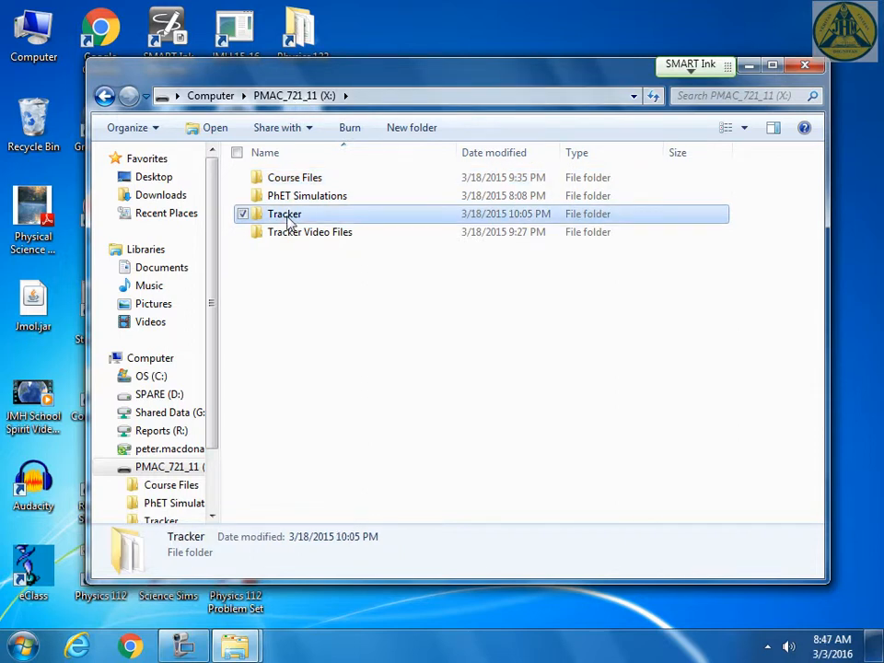
pyautogui.click(291, 234)
pyautogui.click(289, 217)
pyautogui.doubleClick(297, 236)
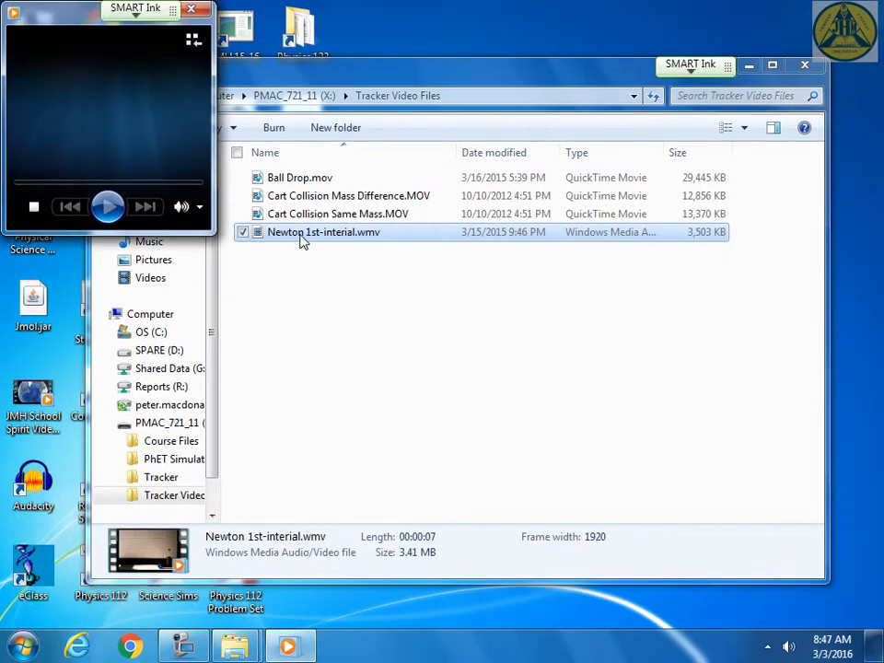
pyautogui.click(191, 9)
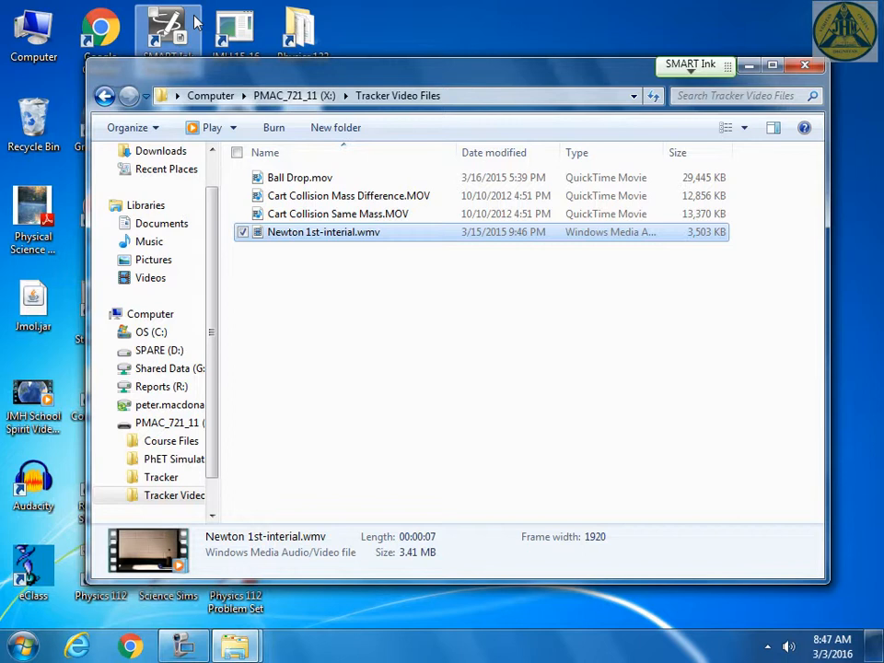
# Launch Tracker.exe from the Tracker folder on the PMAC_721_11 (X:) drive
pyautogui.click(317, 98)
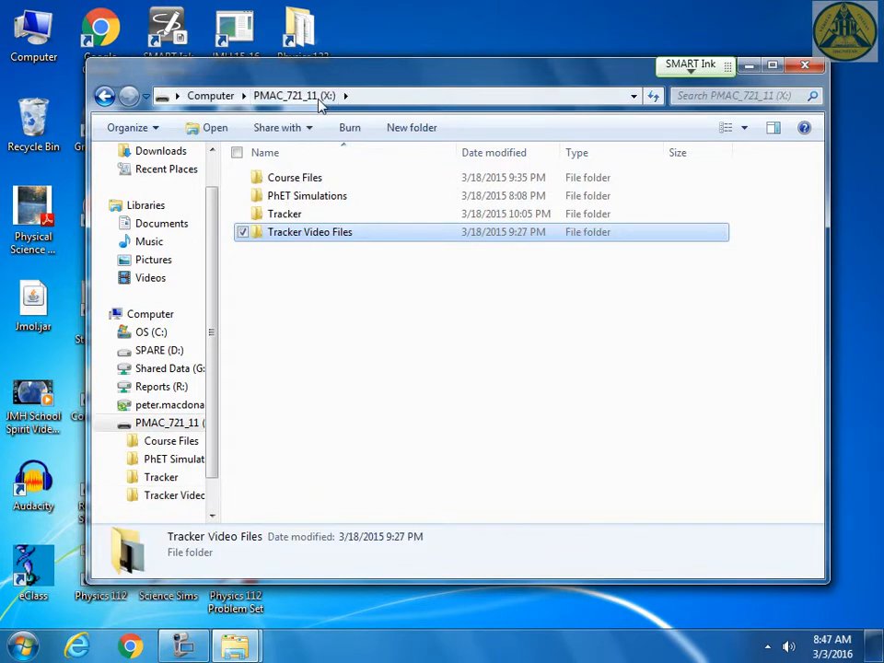
pyautogui.doubleClick(288, 217)
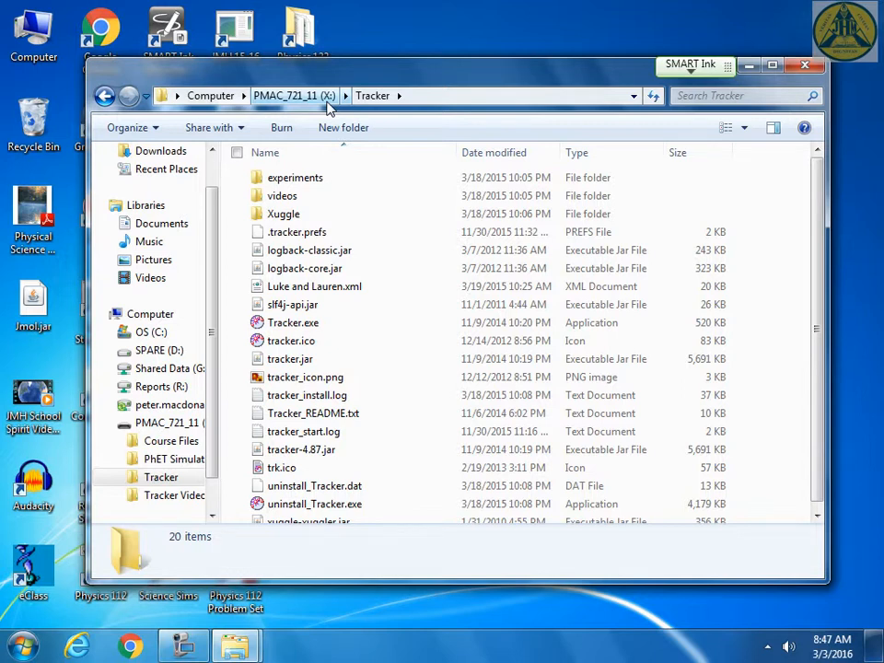
pyautogui.doubleClick(288, 325)
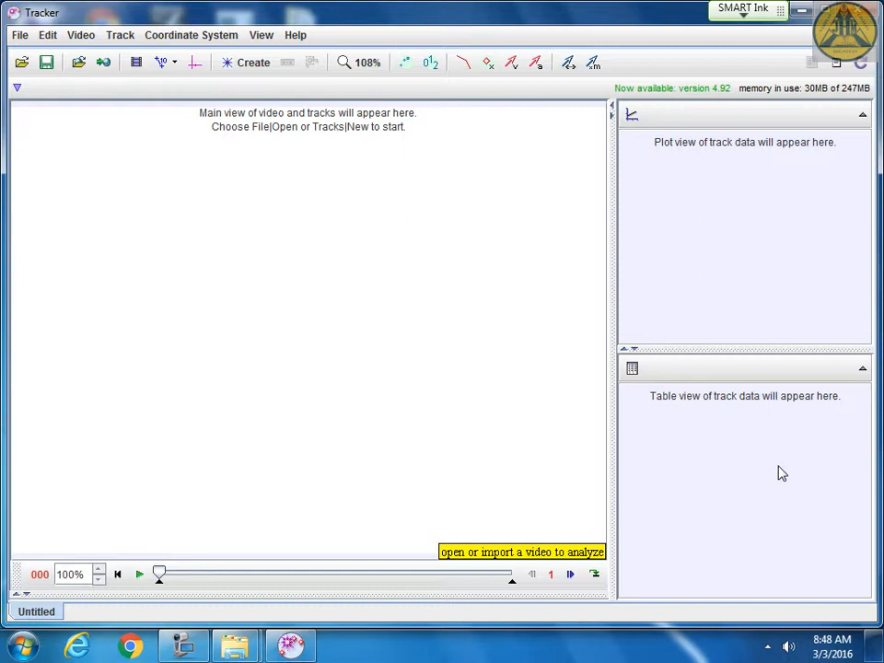
# Widen the plot and table views slightly, try collapsing and maximizing them, and leave both visible at roughly equal heights
pyautogui.moveTo(606, 289)
pyautogui.mouseDown()
pyautogui.moveTo(457, 289)
pyautogui.moveTo(525, 306)
pyautogui.moveTo(601, 307)
pyautogui.mouseUp()
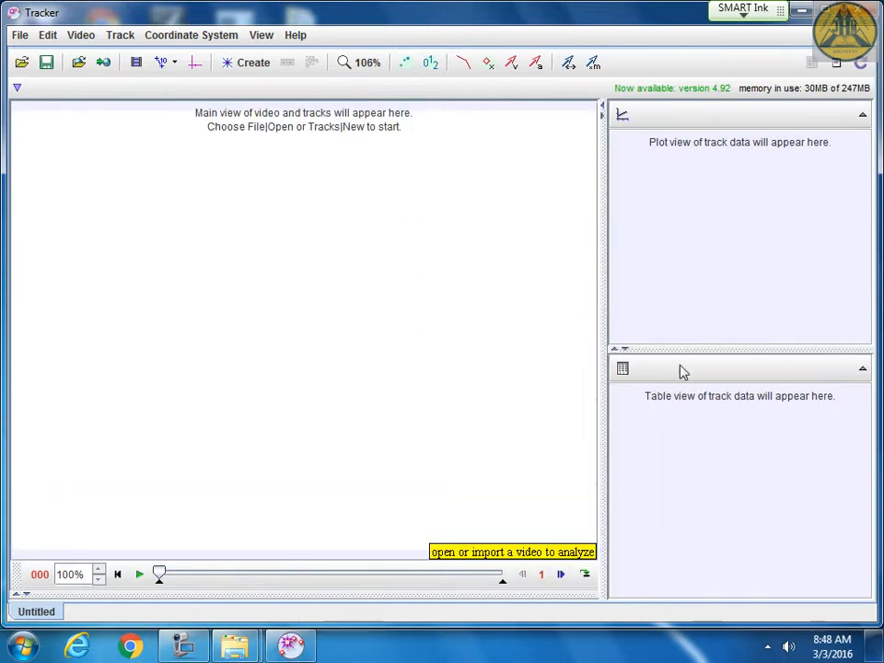
pyautogui.moveTo(687, 349); pyautogui.dragTo(734, 332)
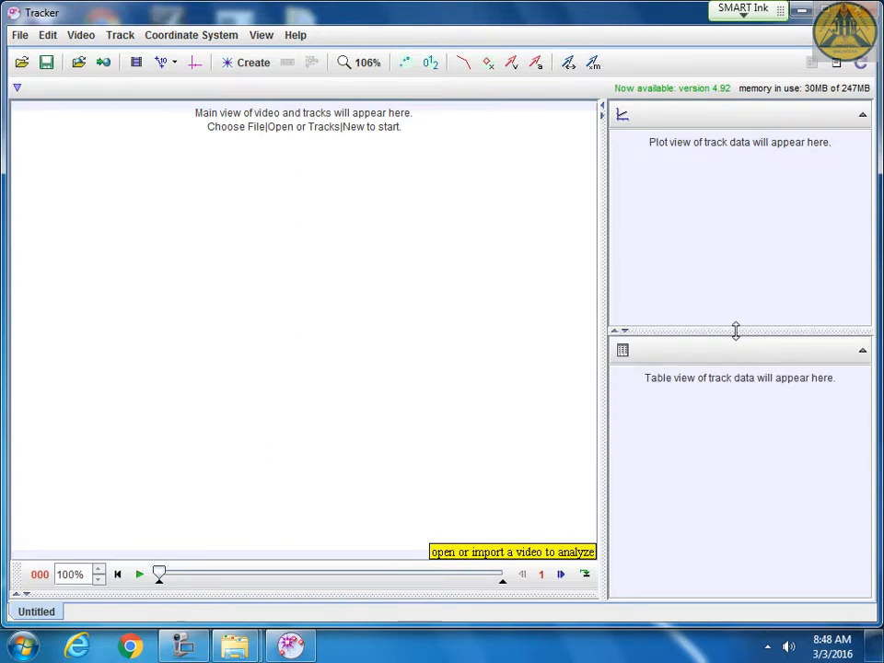
pyautogui.click(625, 331)
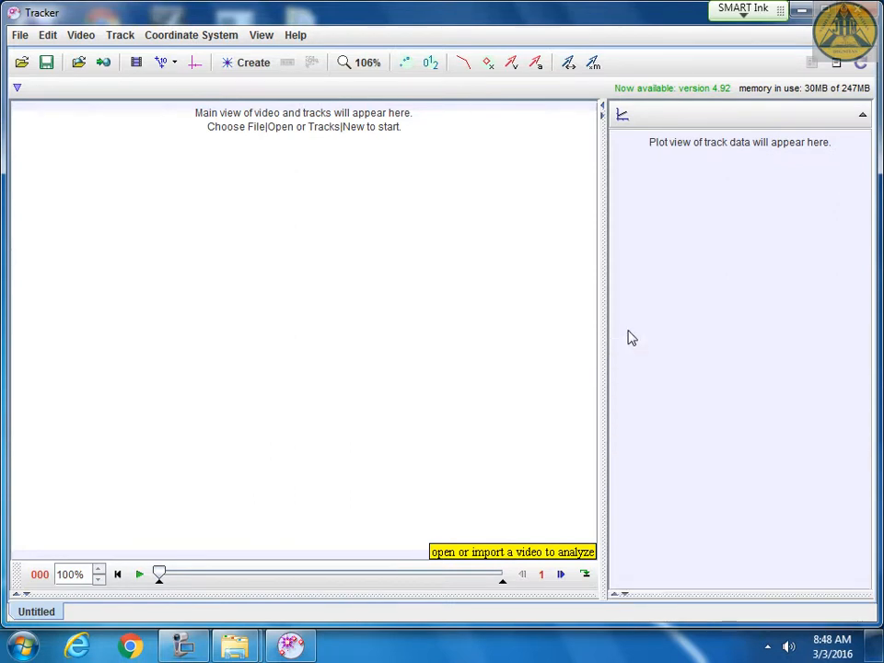
pyautogui.click(618, 594)
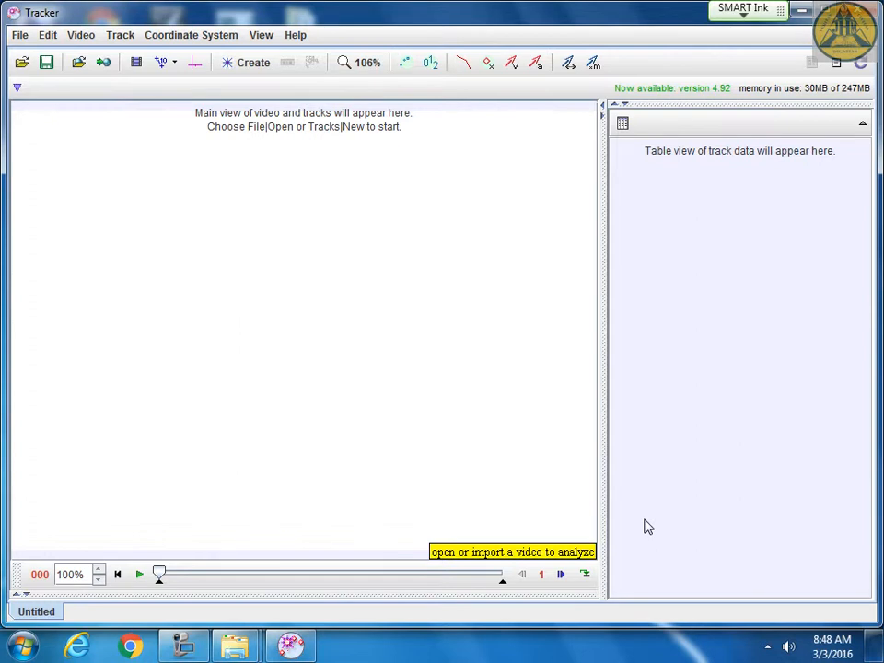
pyautogui.moveTo(758, 104); pyautogui.dragTo(754, 262)
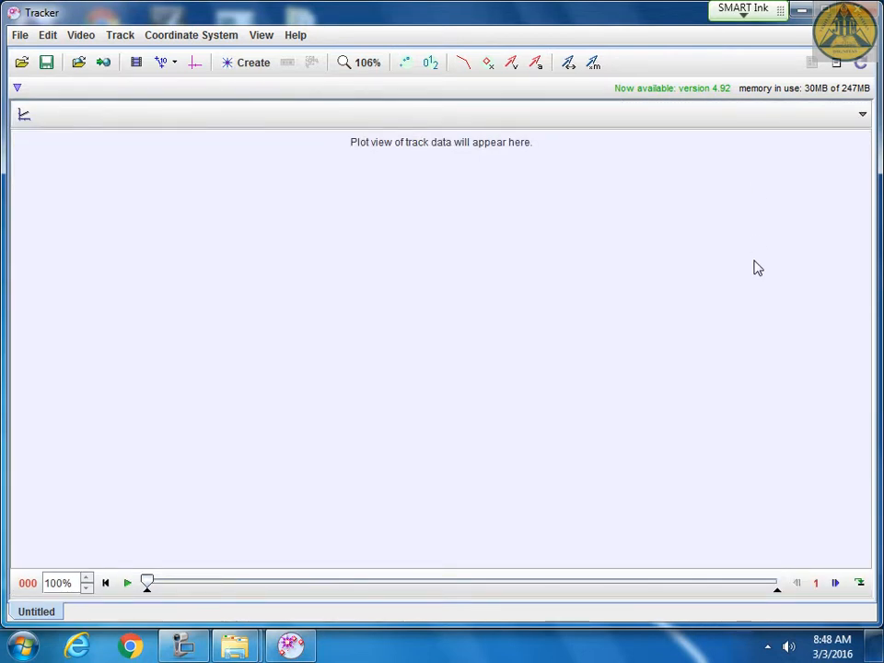
pyautogui.click(863, 114)
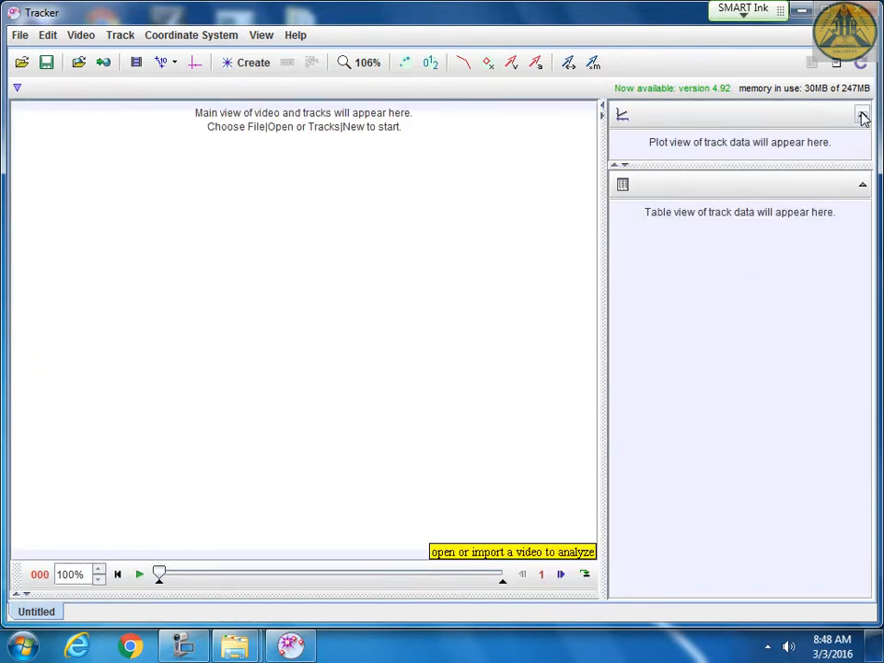
pyautogui.moveTo(645, 167); pyautogui.dragTo(647, 312)
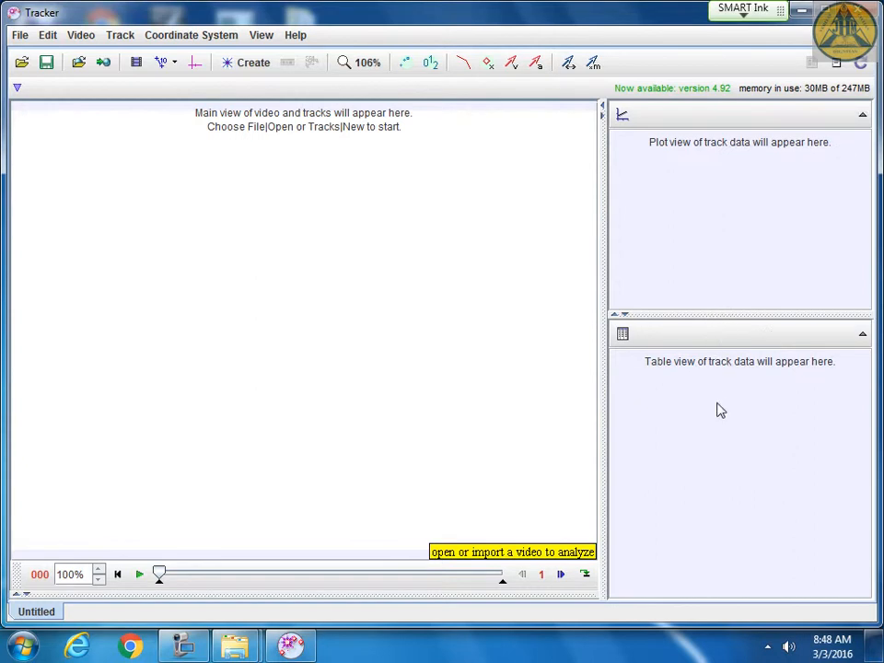
pyautogui.moveTo(719, 314); pyautogui.dragTo(719, 334)
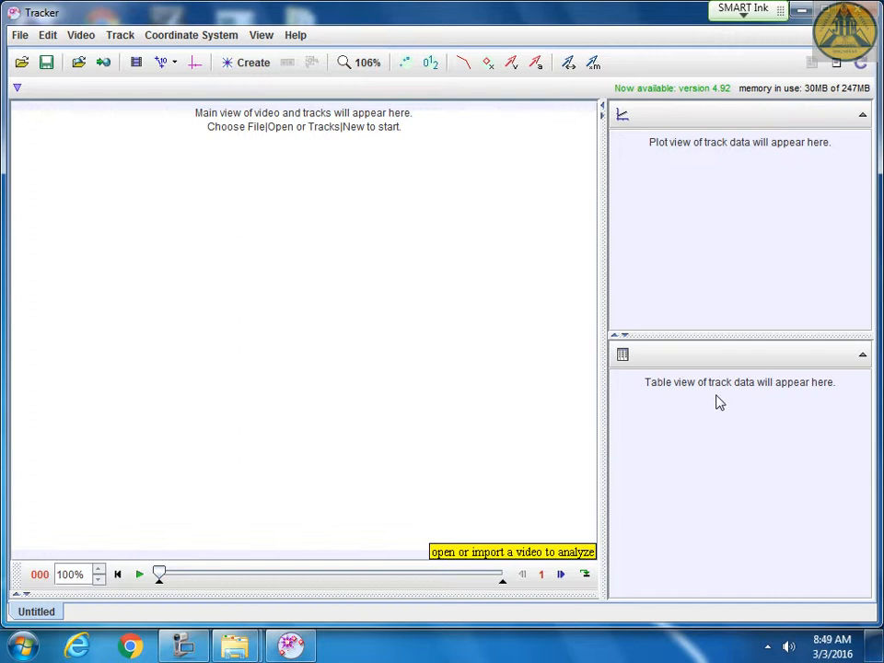
# Dismiss the video Open dialog, switch to Windows Explorer and open the Tracker Video Files folder on the X: drive
pyautogui.click(22, 62)
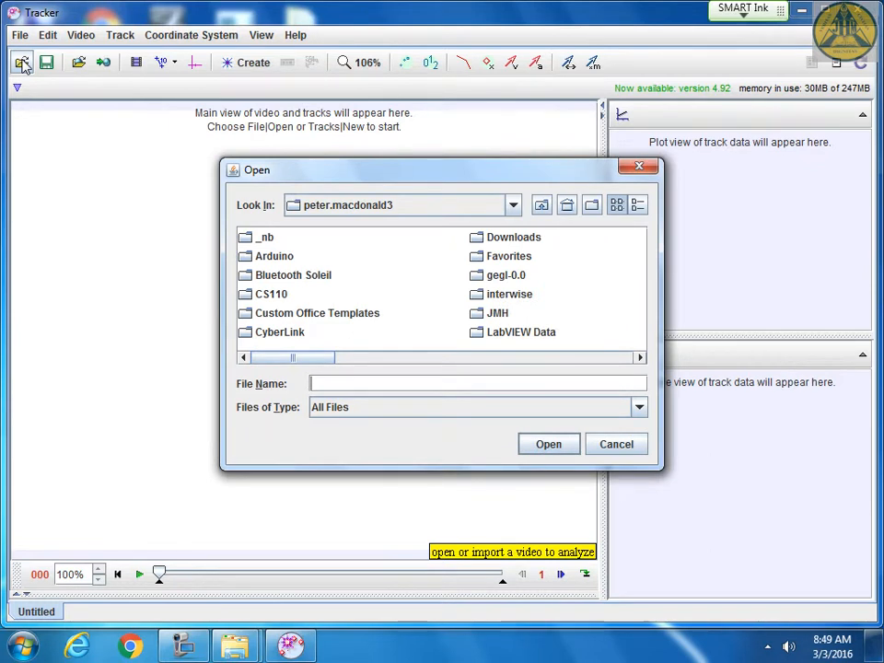
pyautogui.click(640, 167)
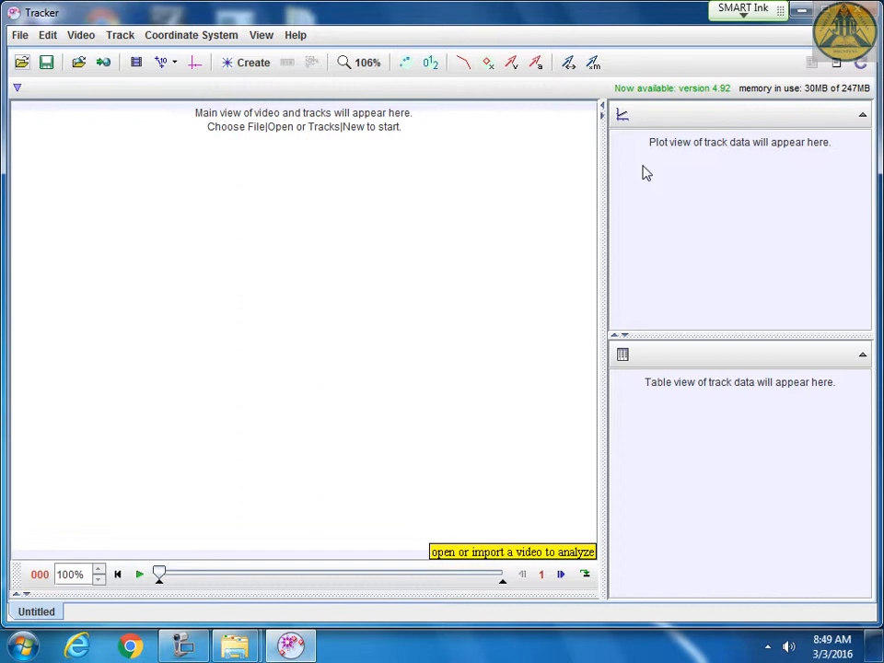
pyautogui.moveTo(247, 650)
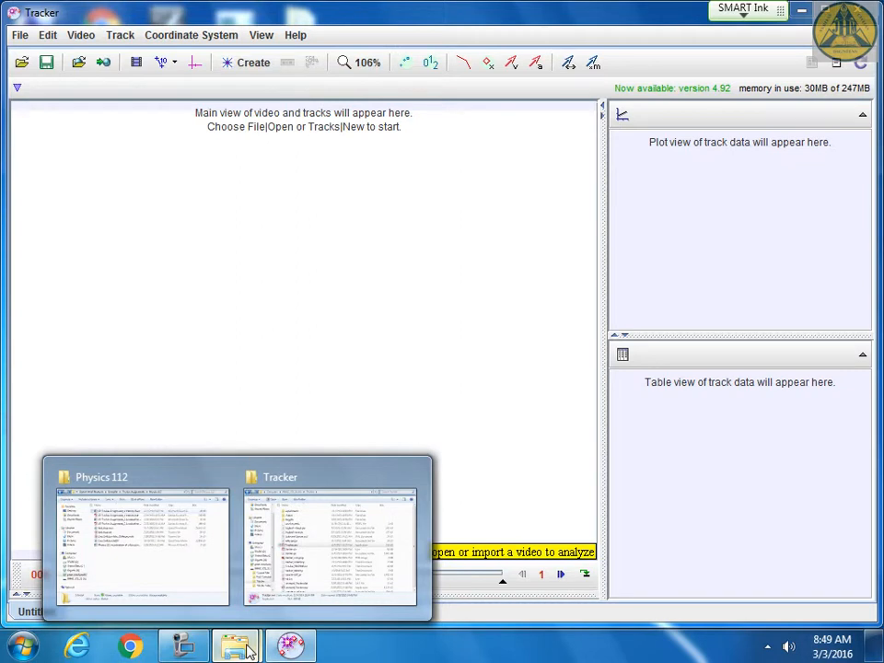
pyautogui.click(304, 544)
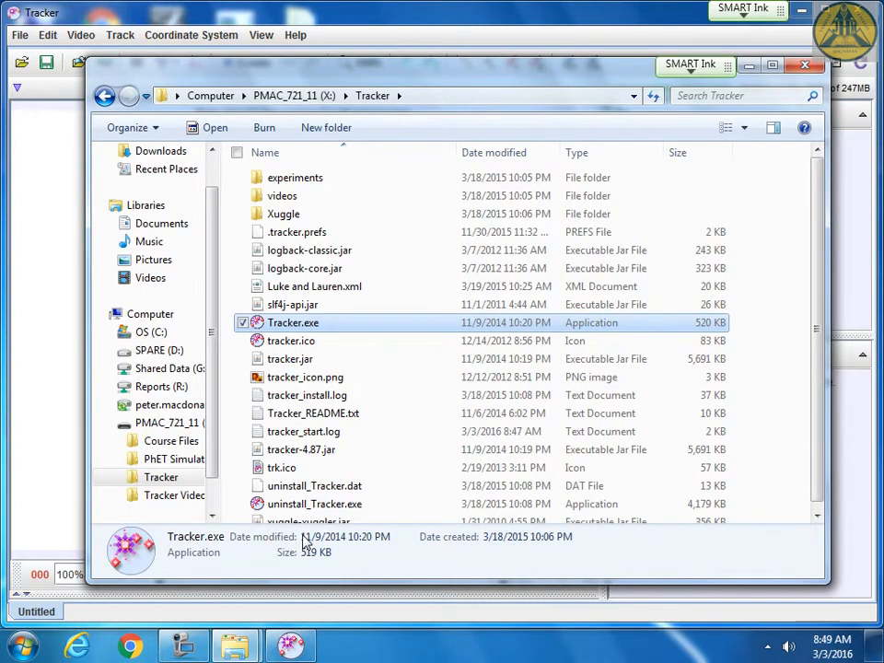
pyautogui.click(285, 97)
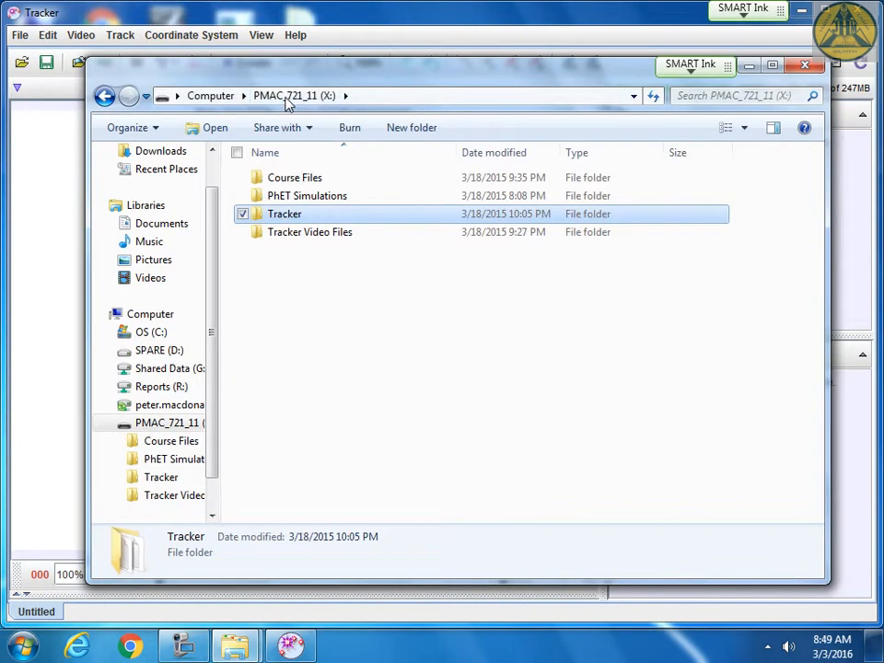
pyautogui.doubleClick(314, 232)
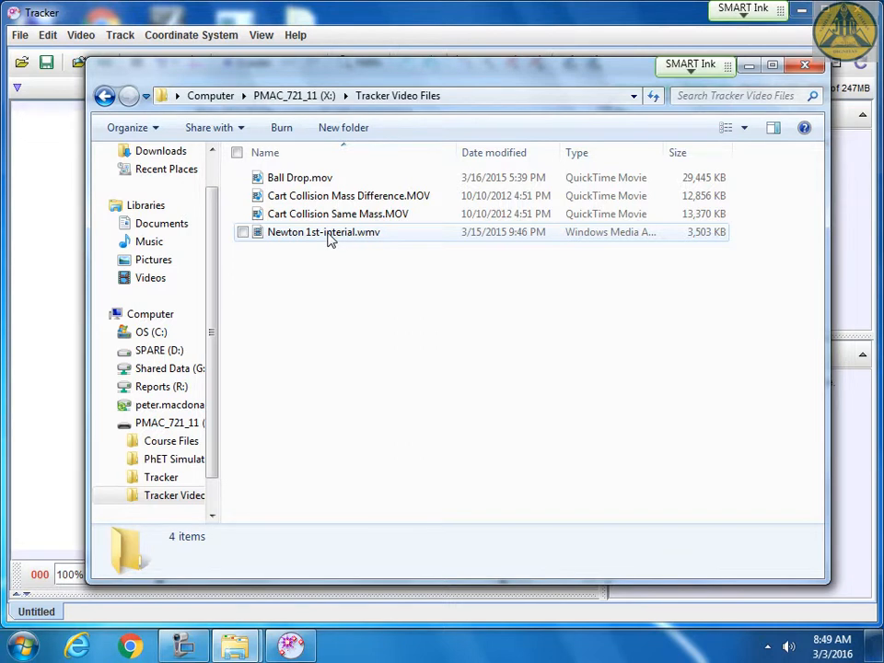
# Copy the file Cart Collision Mass Difference.MOV to the clipboard, leaving its name unedited
pyautogui.click(351, 197)
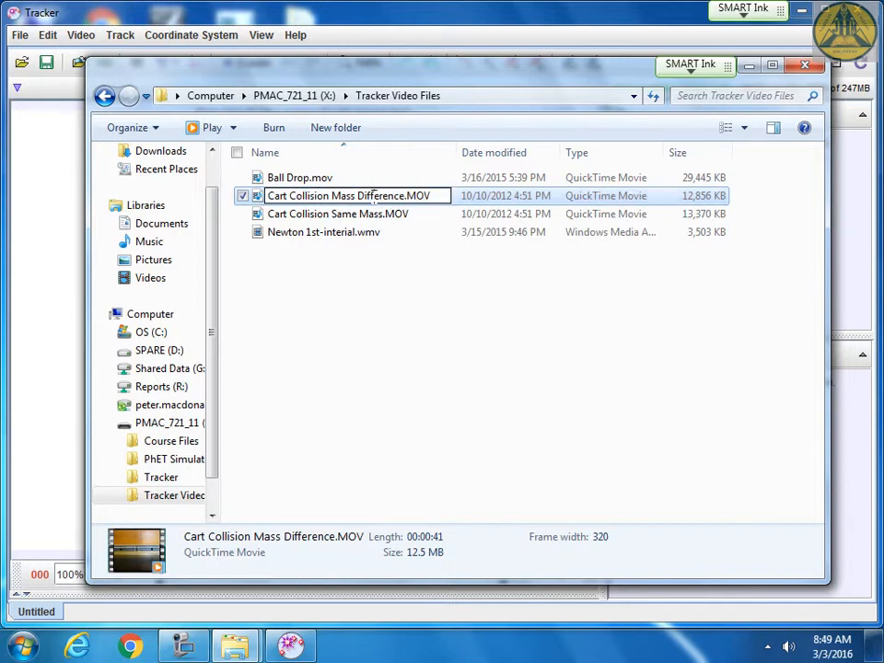
pyautogui.click(368, 286)
pyautogui.click(364, 200)
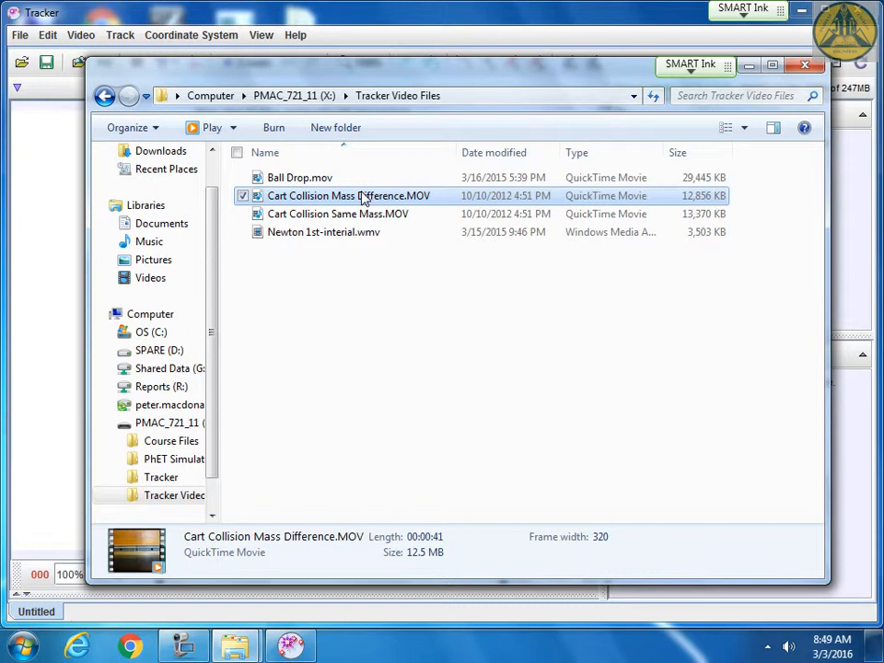
pyautogui.rightClick(363, 197)
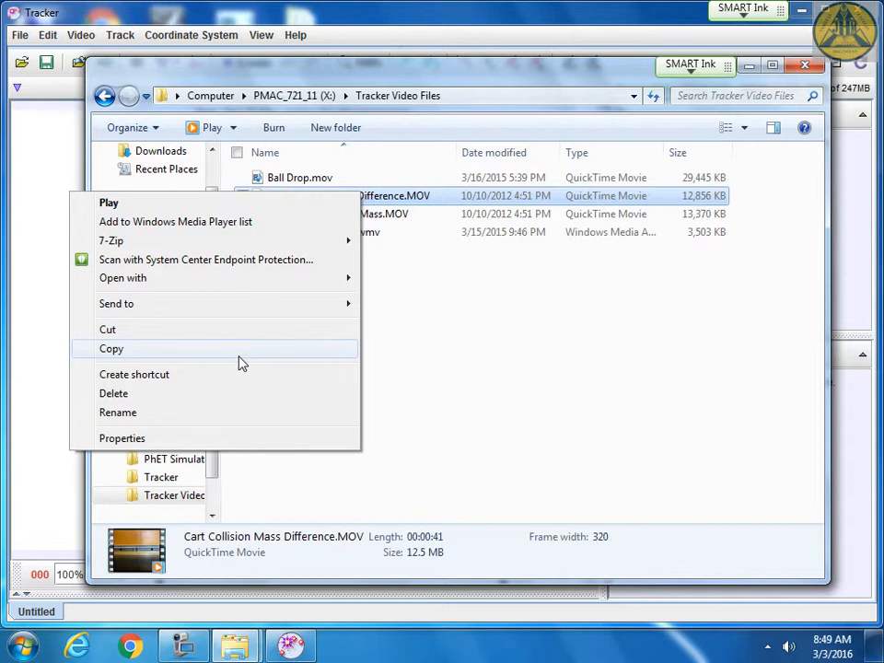
pyautogui.click(239, 362)
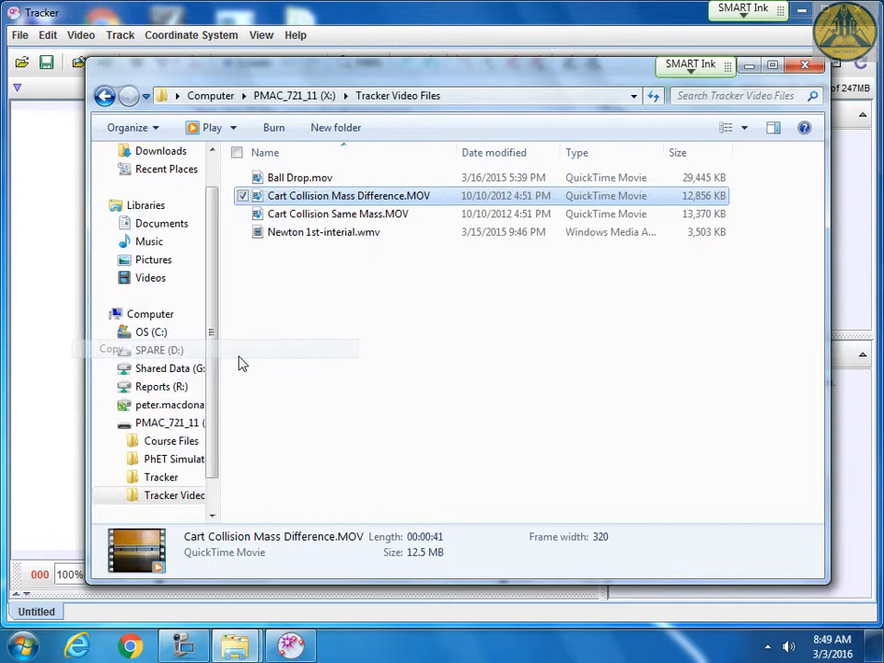
# Minimize the open windows, paste the copied video into the personal network drive (U:) and close that drive's window
pyautogui.click(750, 68)
pyautogui.click(801, 12)
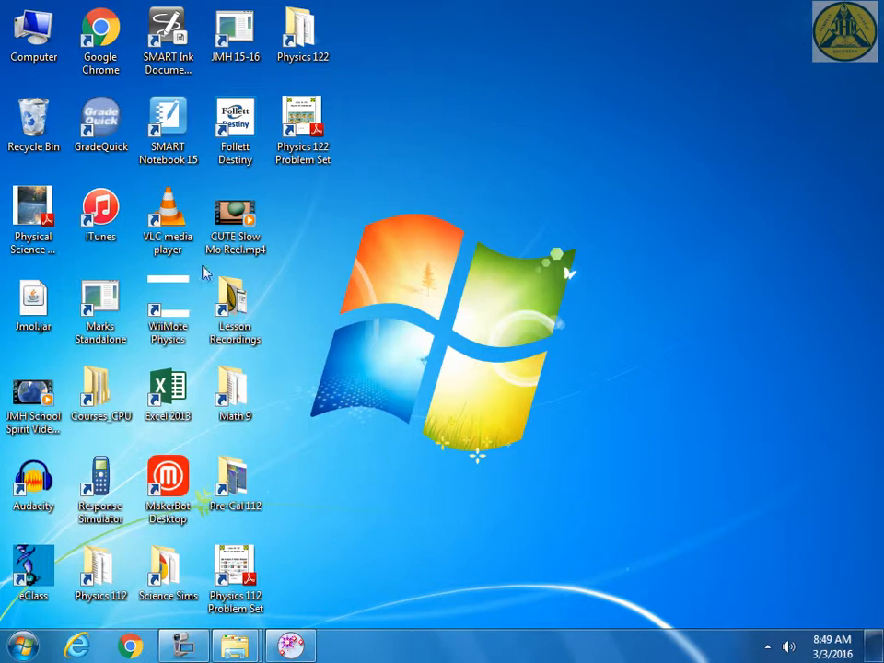
pyautogui.doubleClick(14, 46)
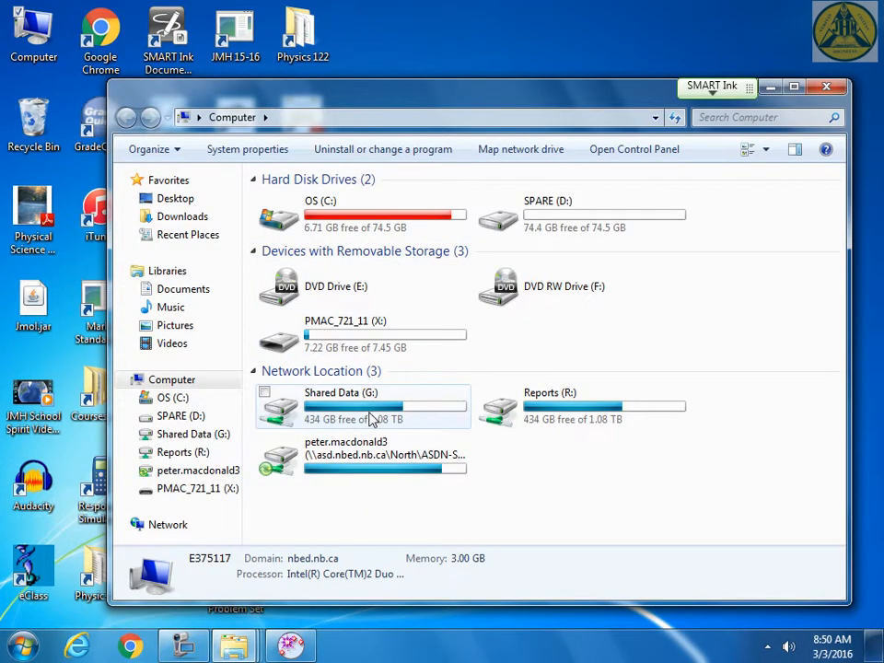
pyautogui.doubleClick(376, 464)
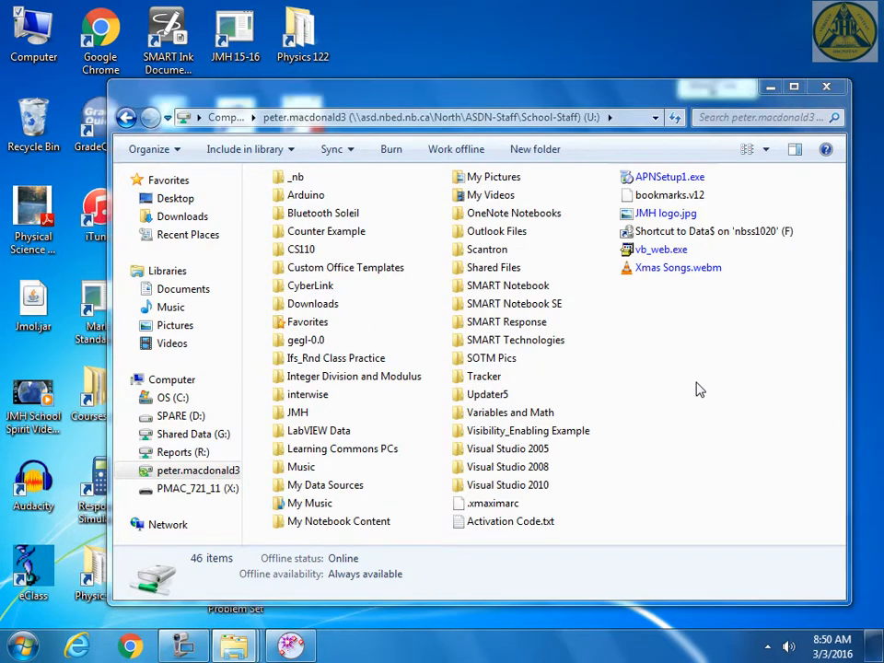
pyautogui.hotkey('ctrl', 'v')
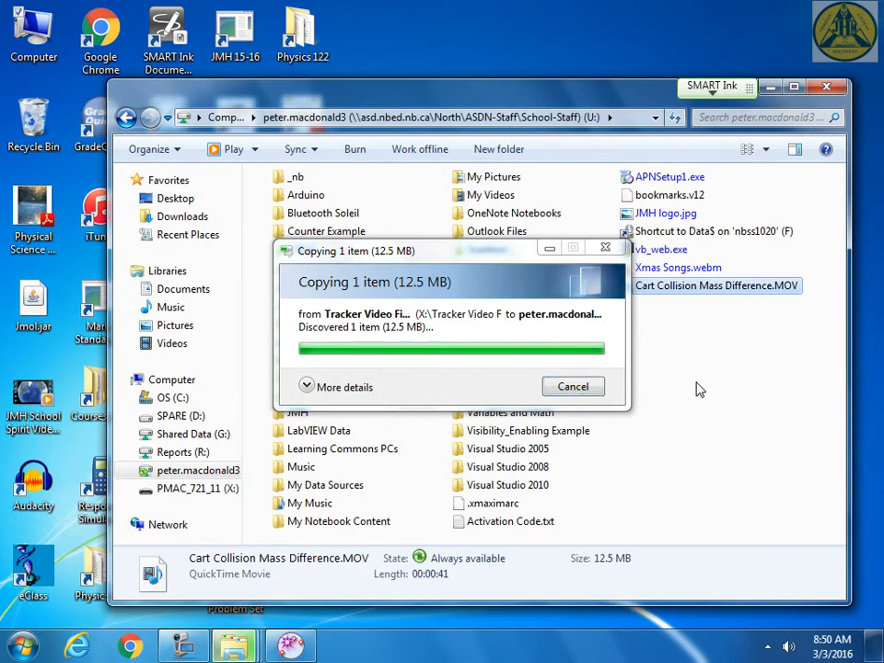
pyautogui.click(697, 389)
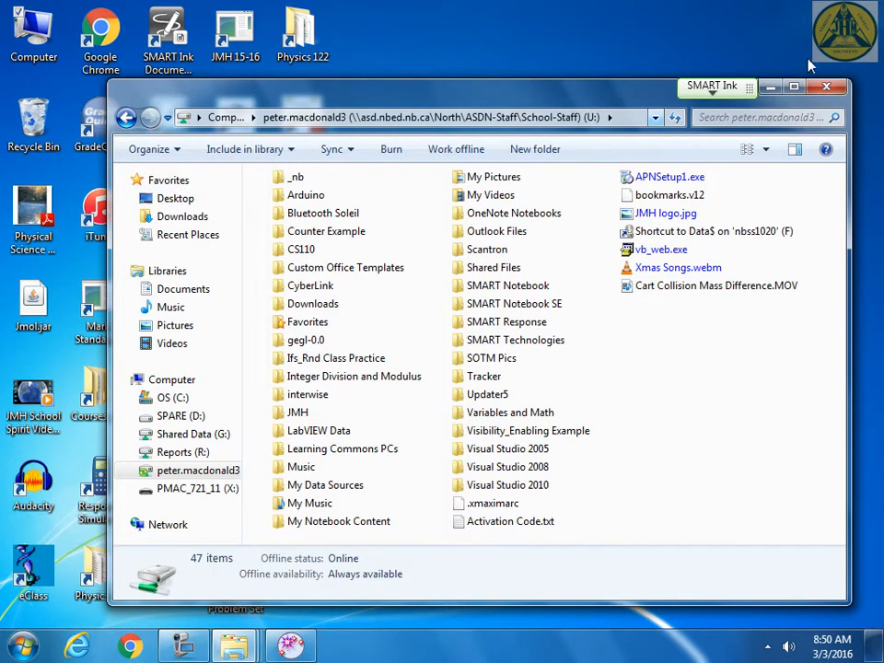
pyautogui.click(837, 87)
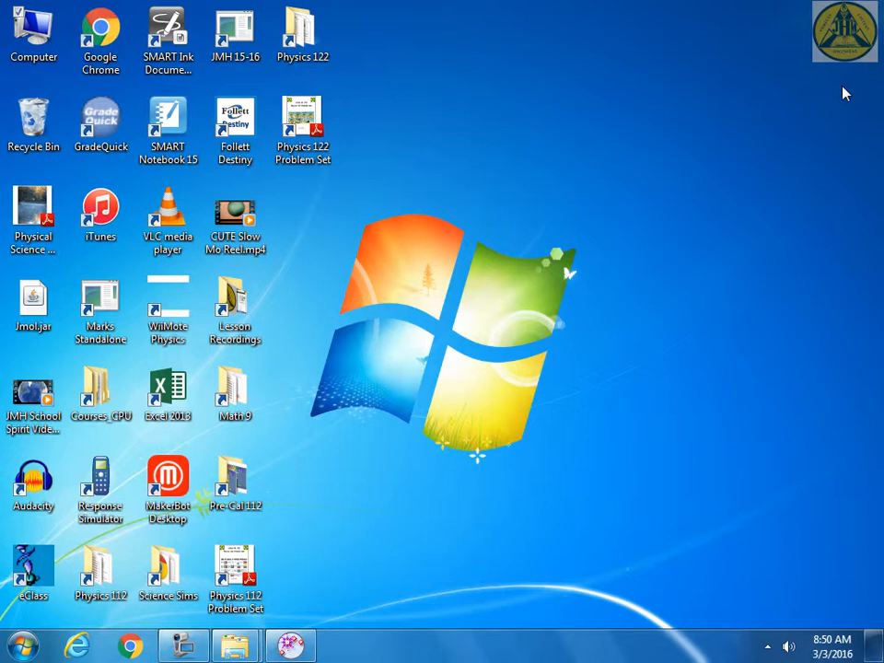
# Switch to Tracker and open Cart Collision Mass Difference.MOV from the personal network drive
pyautogui.click(309, 651)
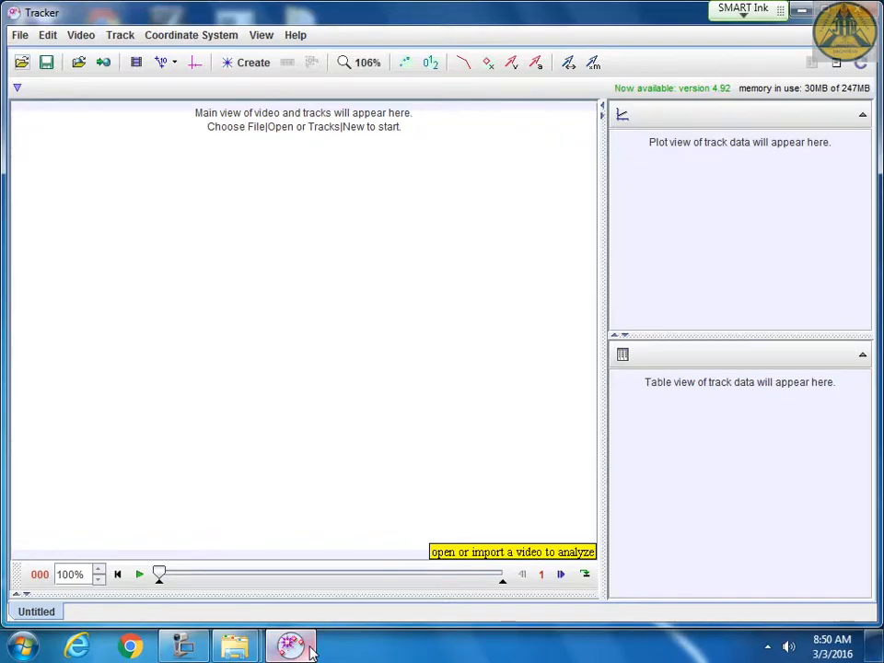
pyautogui.click(21, 63)
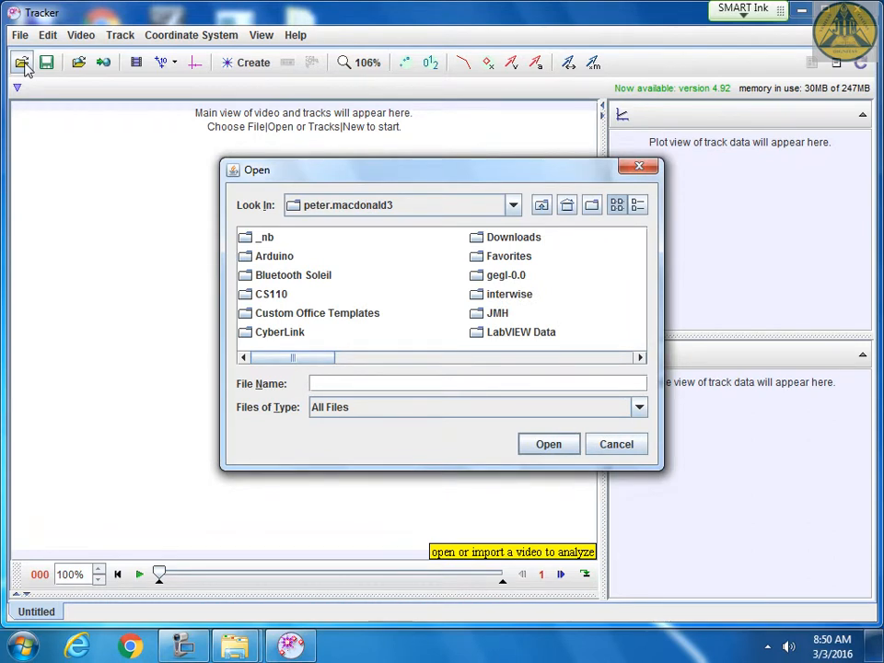
pyautogui.click(515, 207)
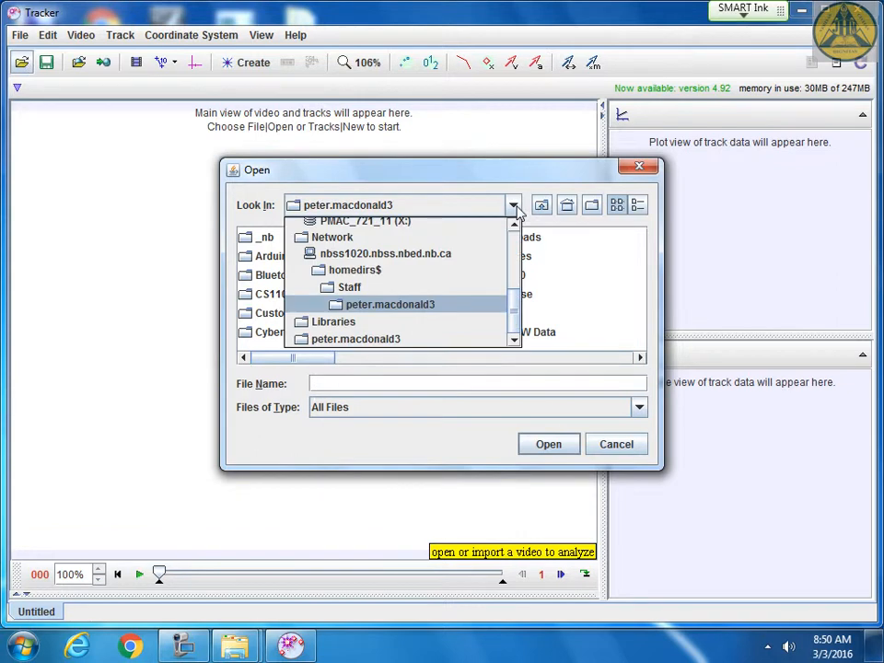
pyautogui.scroll(3, 516, 293)
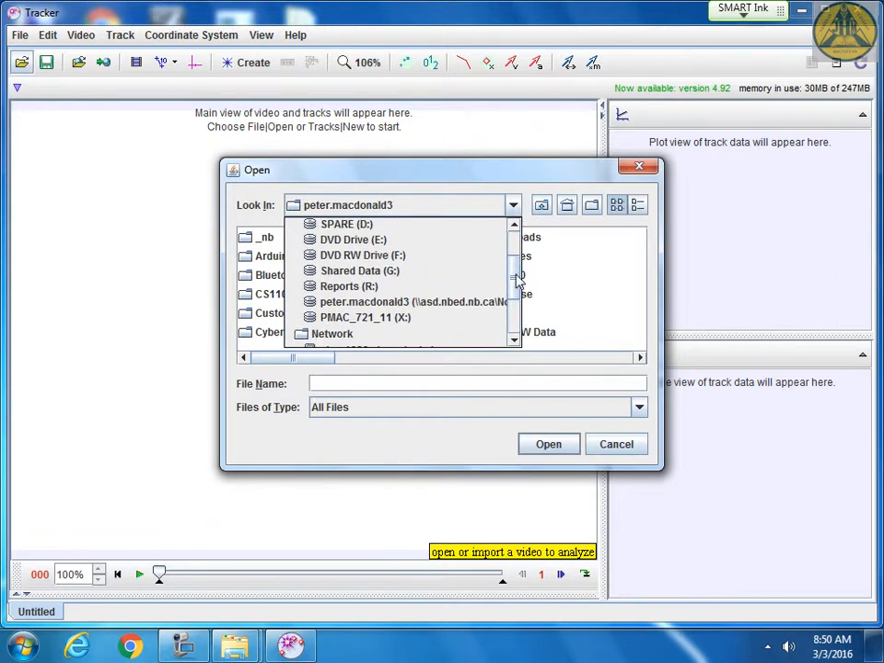
pyautogui.click(419, 302)
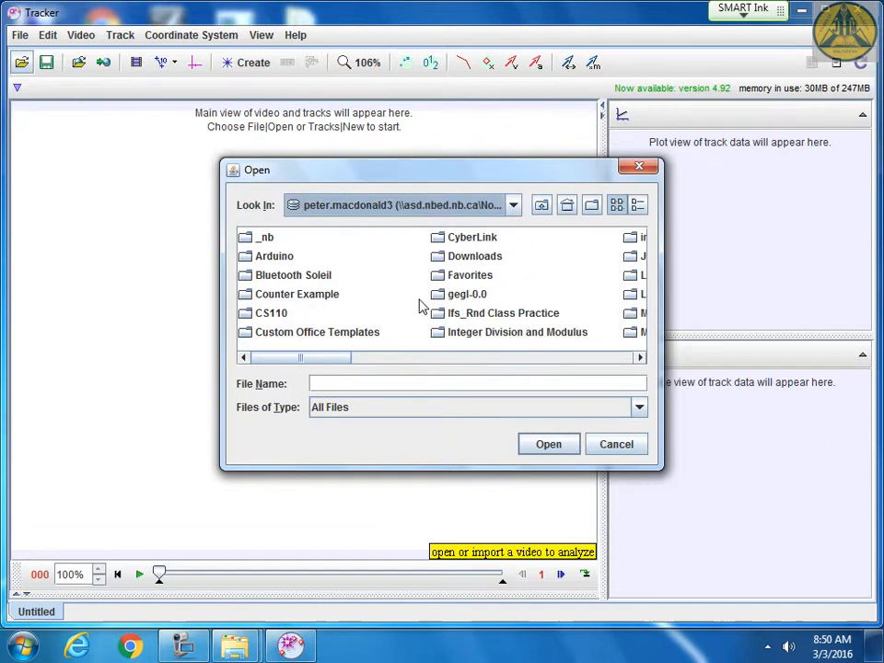
pyautogui.moveTo(322, 358); pyautogui.dragTo(605, 381)
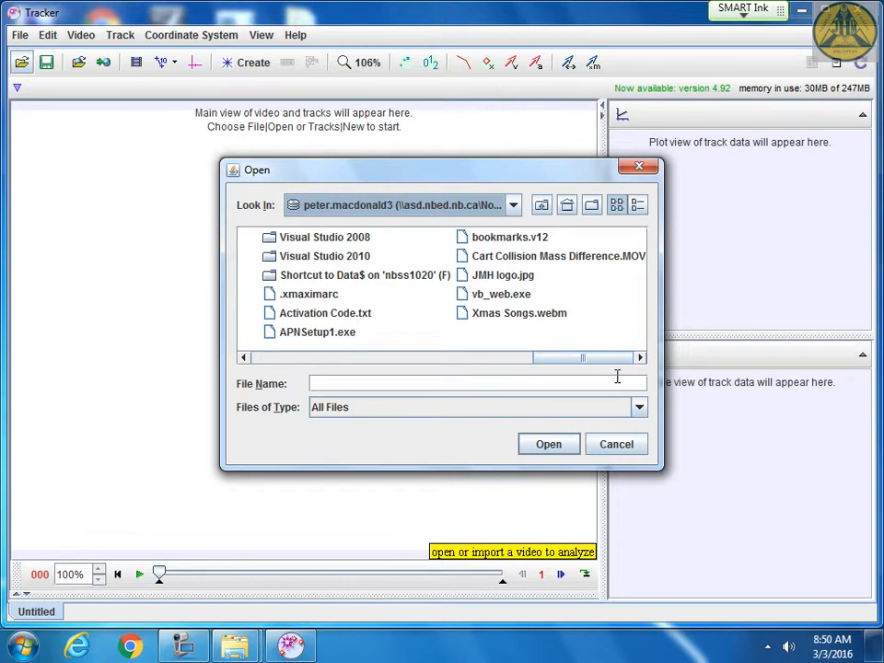
pyautogui.click(598, 261)
pyautogui.click(550, 449)
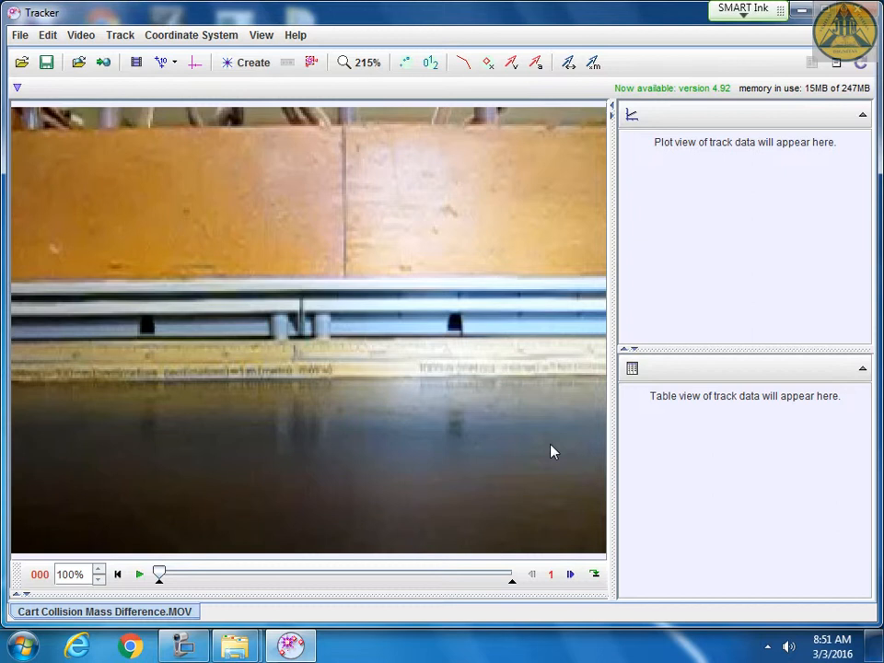
# Play the start of the video briefly and scrub through it to find where both carts have entered the view
pyautogui.click(139, 574)
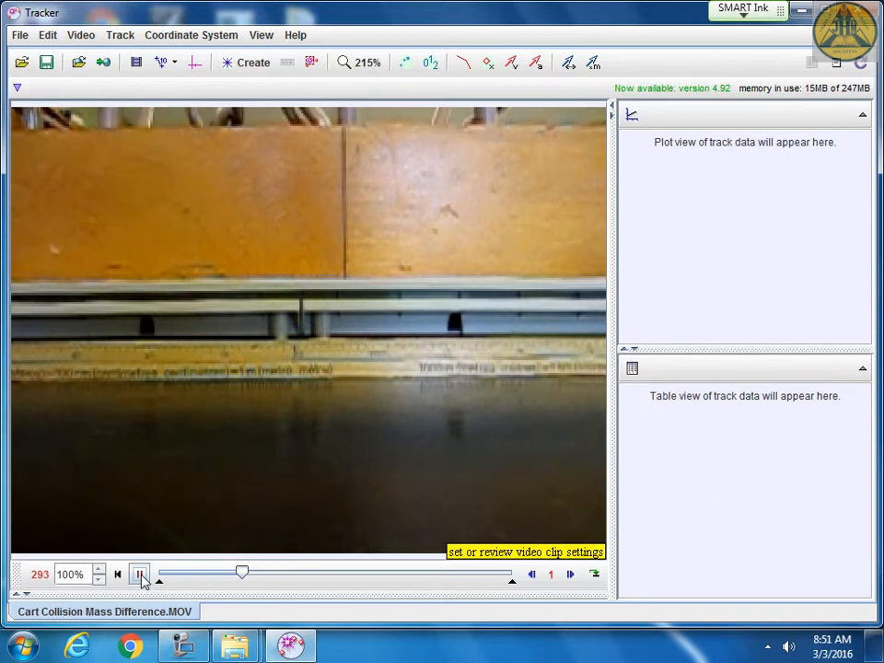
pyautogui.click(139, 575)
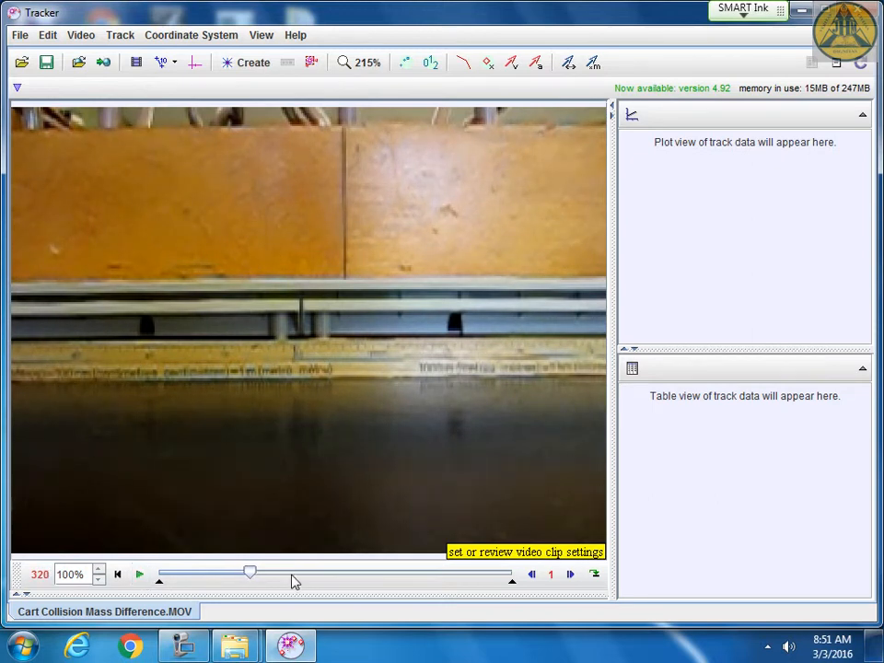
pyautogui.click(292, 576)
pyautogui.click(284, 575)
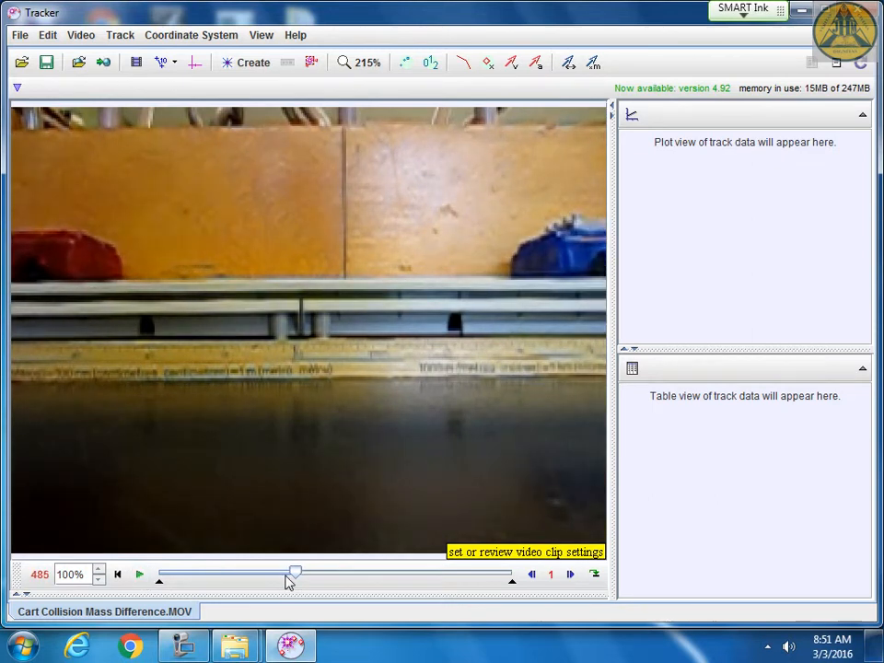
pyautogui.moveTo(295, 573); pyautogui.dragTo(245, 576)
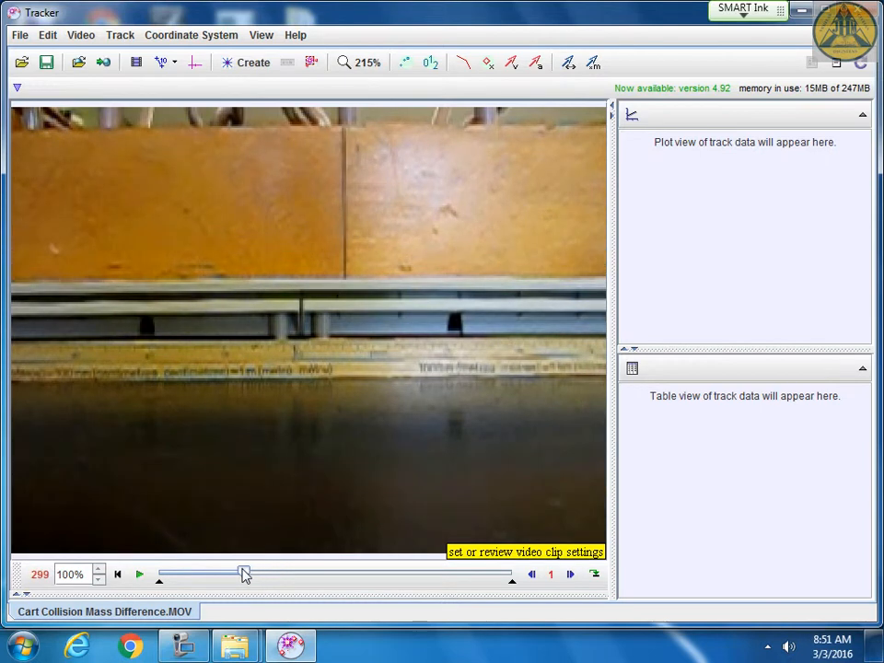
pyautogui.click(267, 579)
pyautogui.click(275, 574)
pyautogui.moveTo(249, 575); pyautogui.dragTo(311, 580)
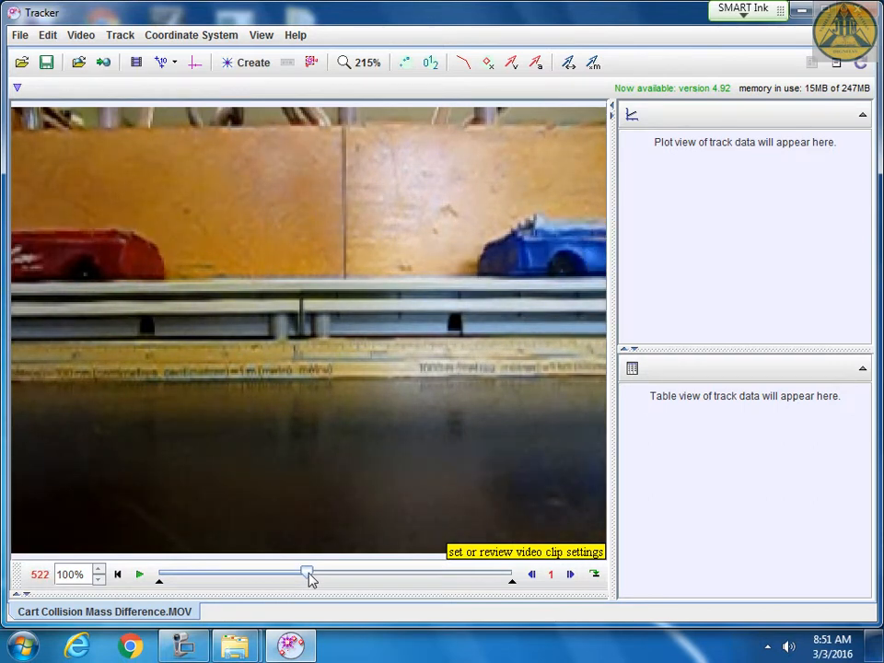
# Play the video through the cart collision, pause it, and advance one frame at a time to frame 715
pyautogui.click(139, 575)
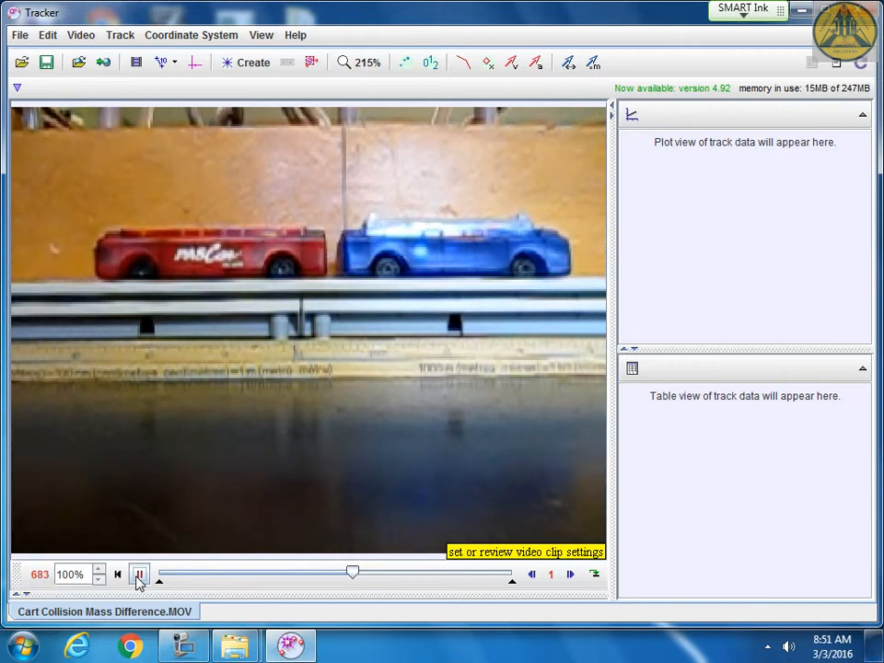
pyautogui.click(139, 582)
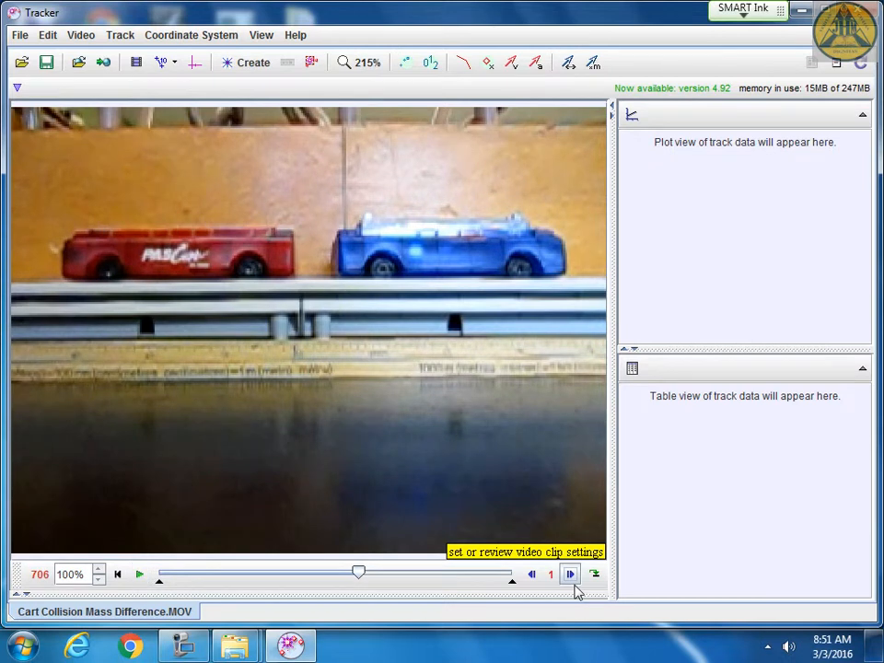
pyautogui.click(573, 580)
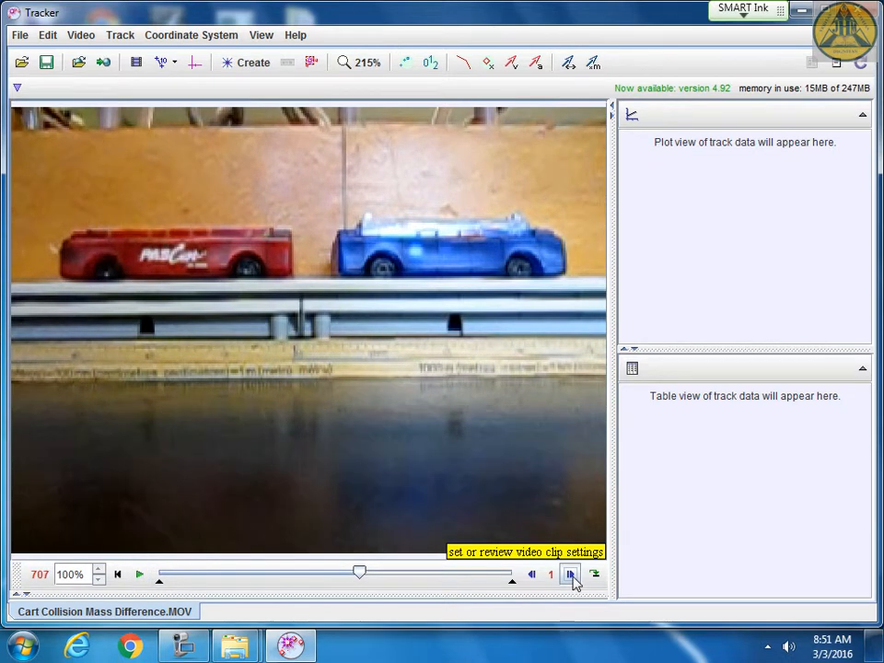
pyautogui.click(575, 581)
pyautogui.click(572, 577)
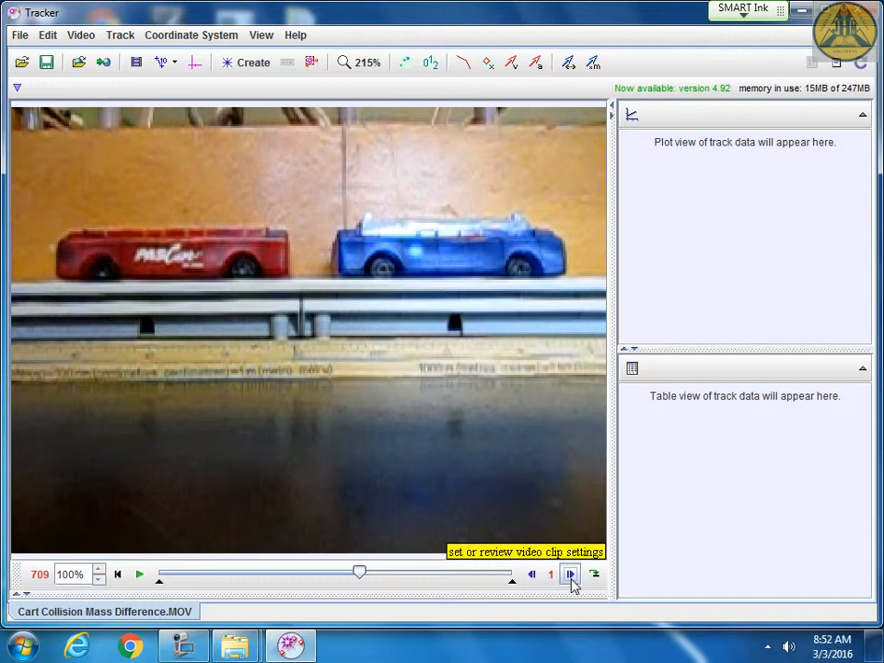
pyautogui.click(572, 577)
pyautogui.click(572, 577)
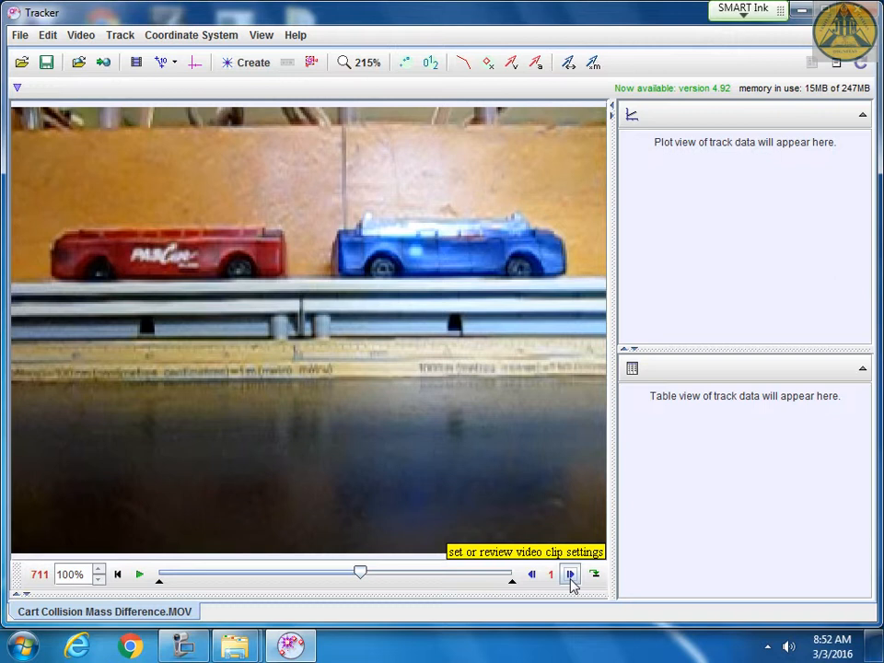
pyautogui.click(571, 582)
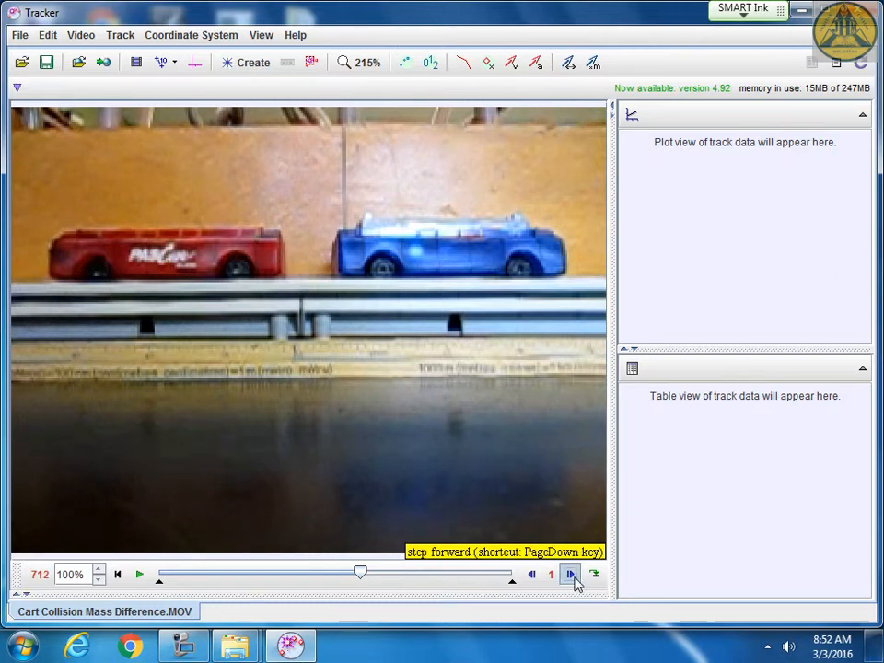
pyautogui.click(572, 583)
pyautogui.click(572, 584)
pyautogui.click(570, 580)
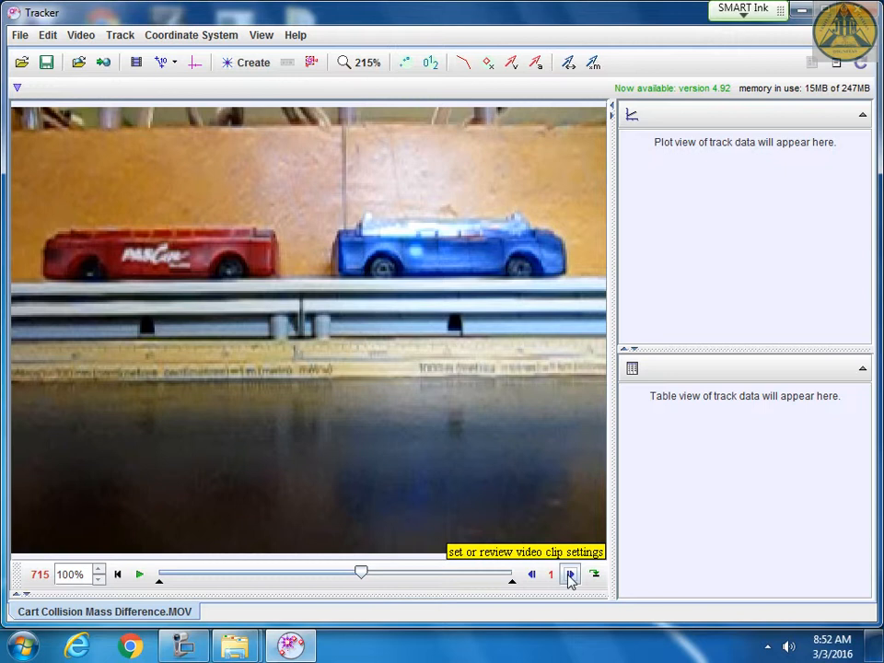
# Play on until the red cart has left the view, pause, and scrub back to about frame 467
pyautogui.click(139, 574)
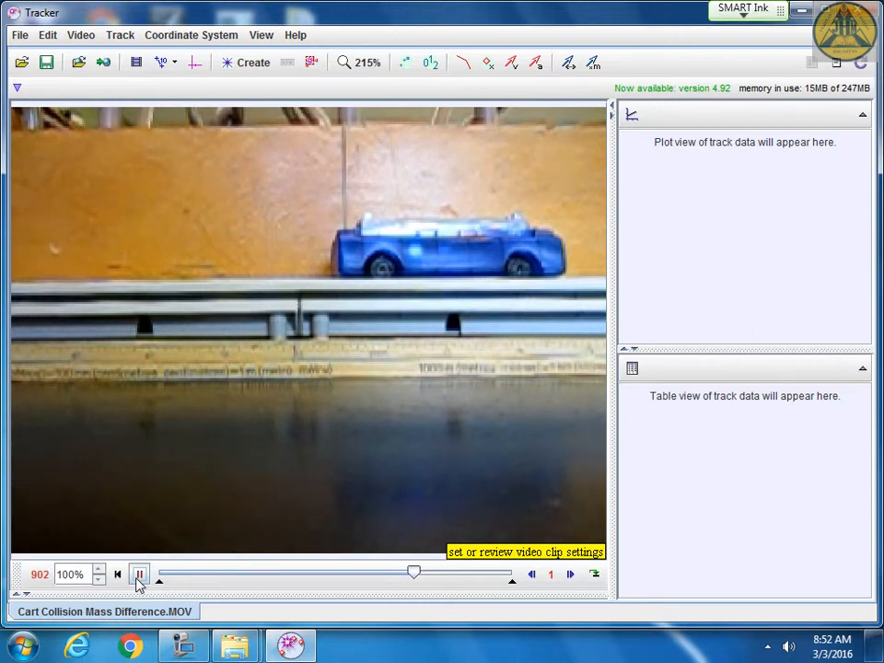
pyautogui.click(139, 576)
pyautogui.moveTo(410, 574); pyautogui.dragTo(296, 586)
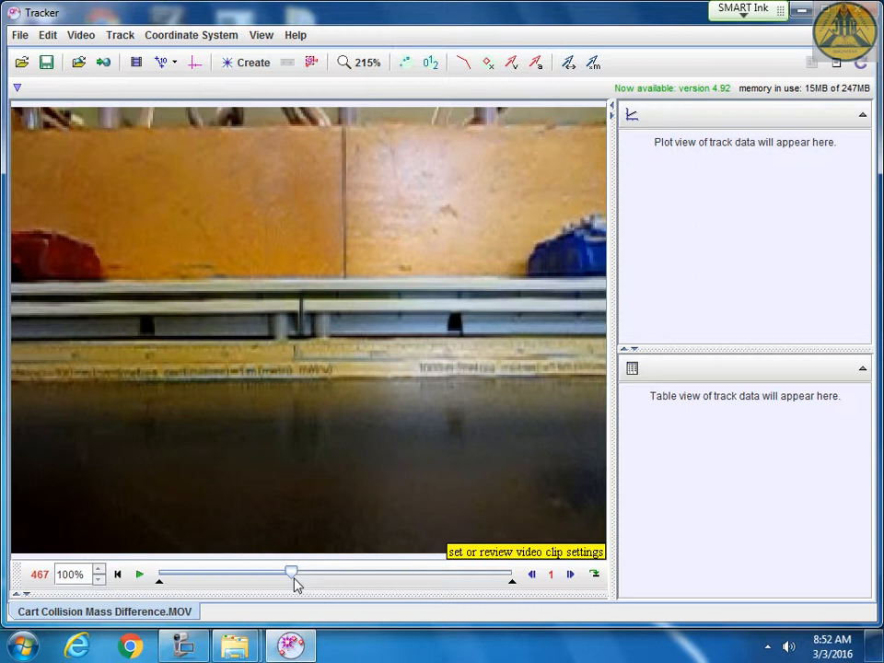
# Keep the current Windows color scheme without being asked again, and replay the carts' approach up to frame 578
pyautogui.click(139, 575)
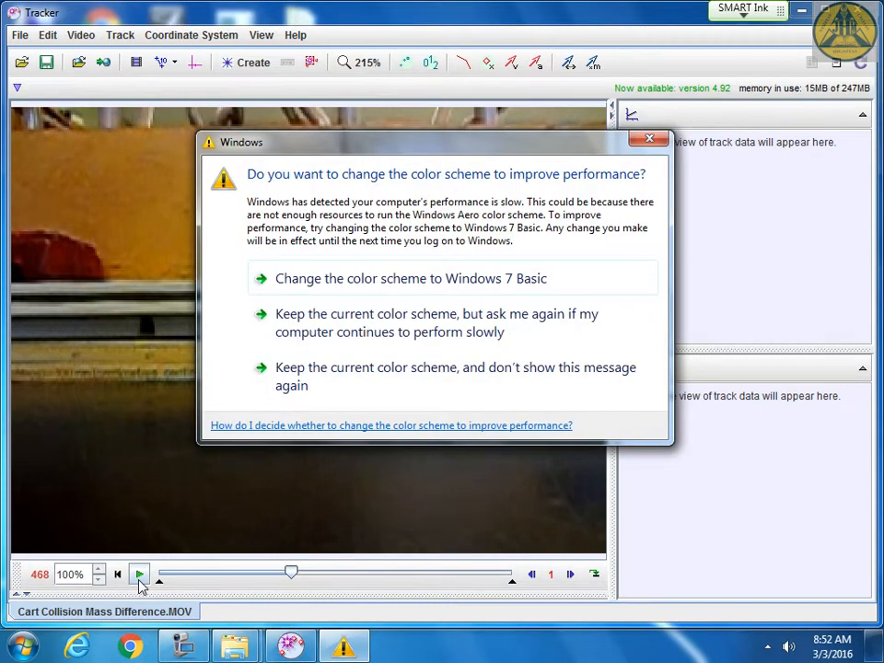
pyautogui.click(516, 377)
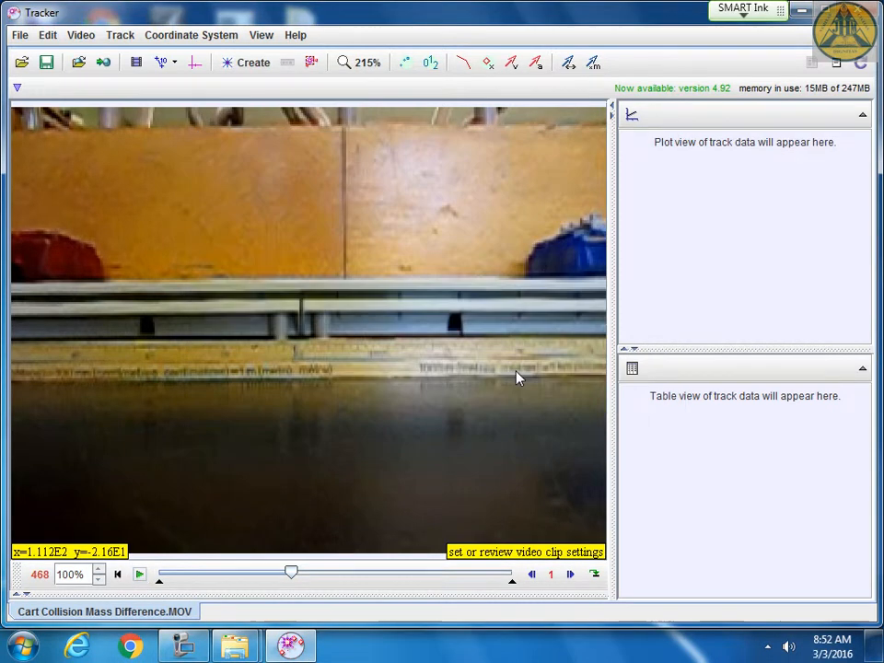
pyautogui.click(139, 575)
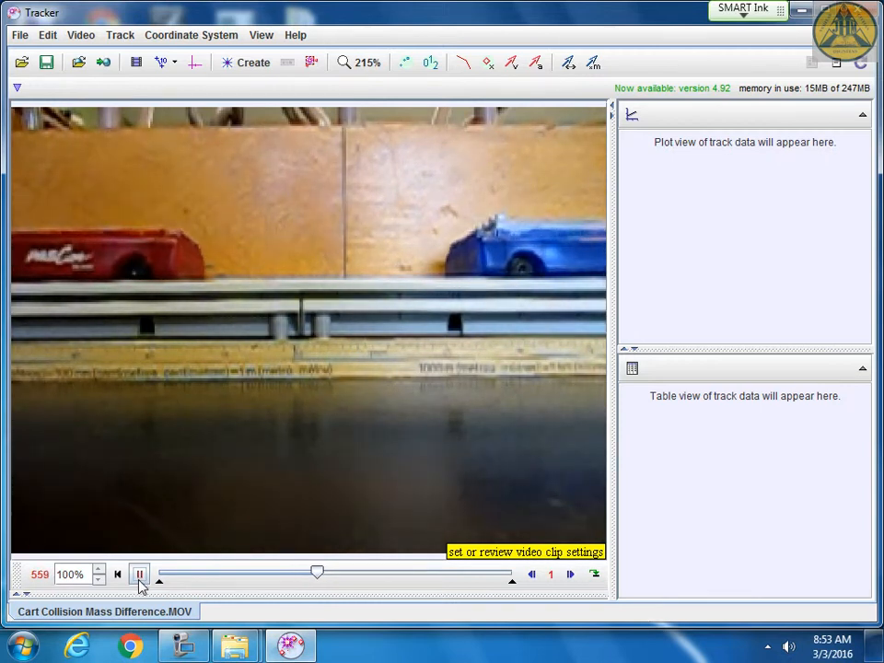
pyautogui.click(141, 577)
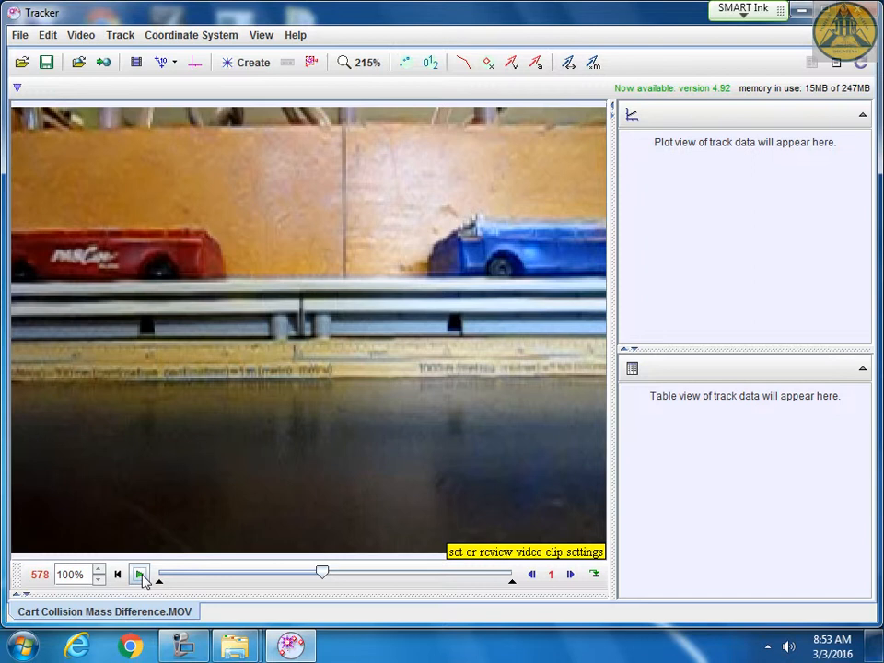
# In the clip settings, set the start frame to 474, the step size to 5 and the end frame to 814
pyautogui.click(136, 62)
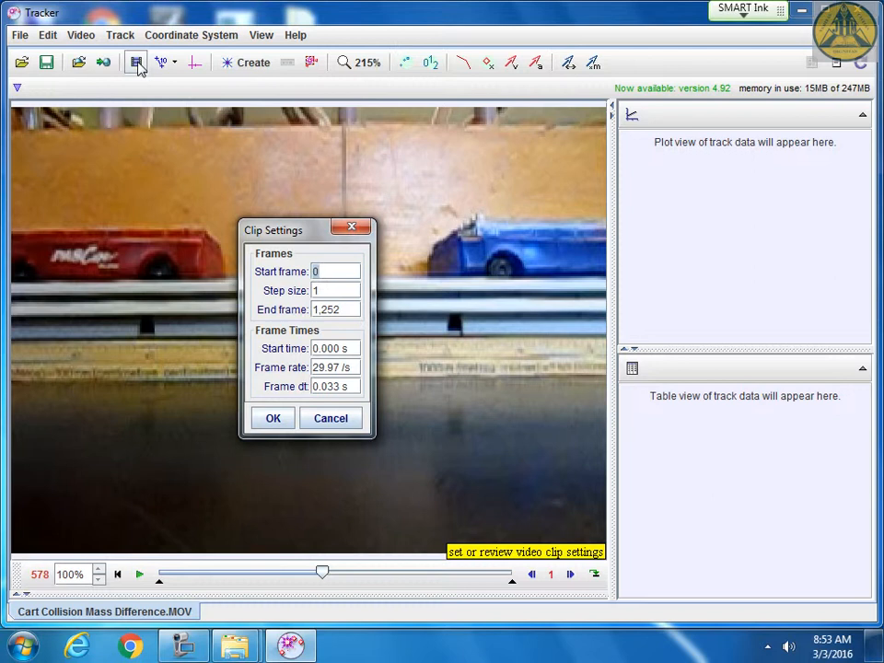
pyautogui.press('BackSpace')
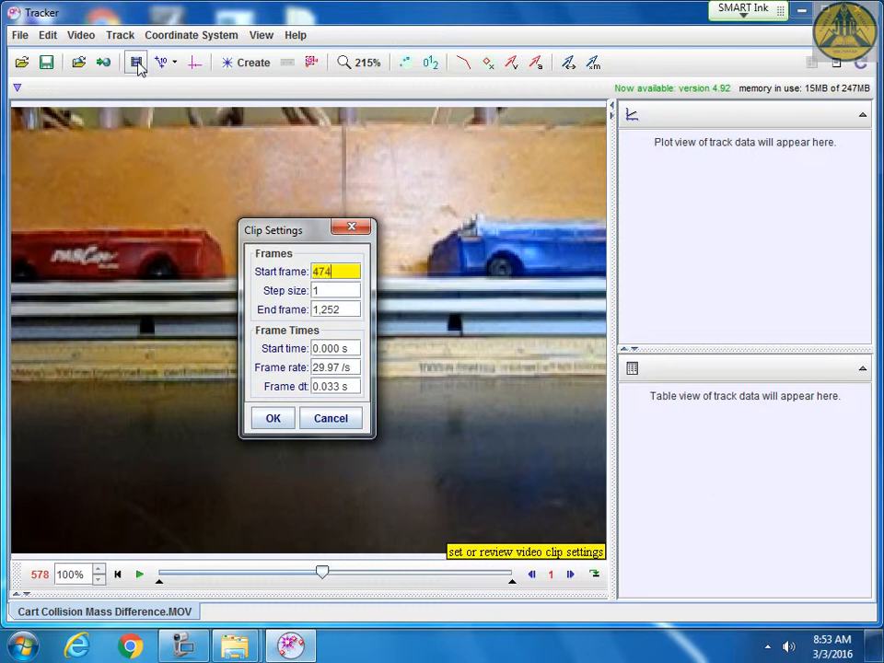
pyautogui.press('Tab')
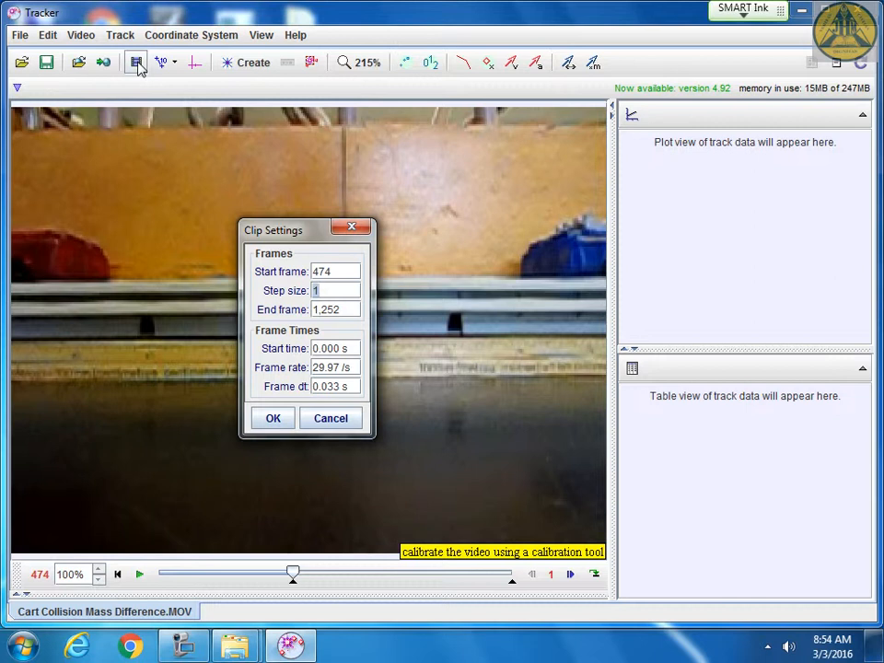
pyautogui.press('BackSpace')
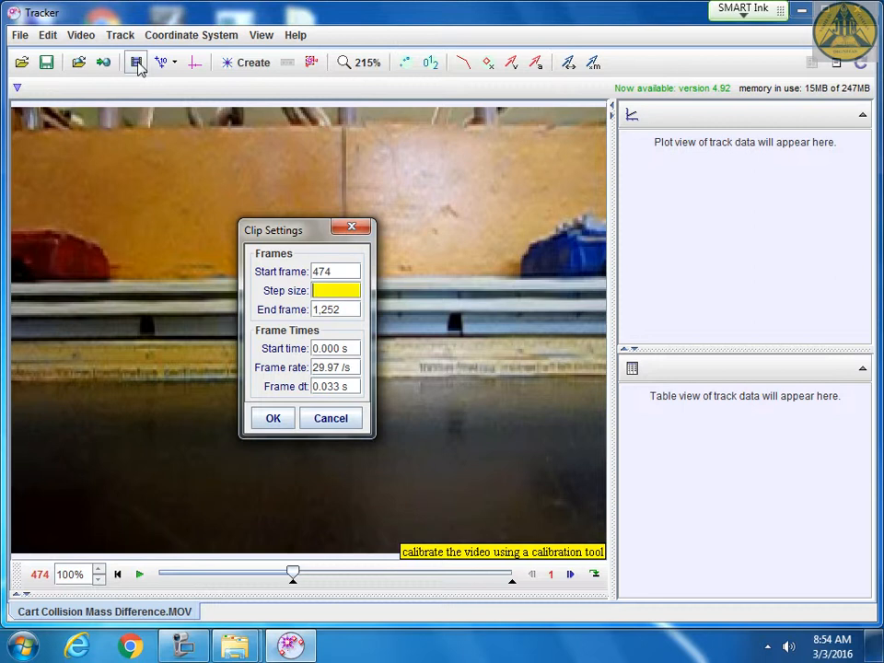
pyautogui.write('5')
pyautogui.press('Tab')
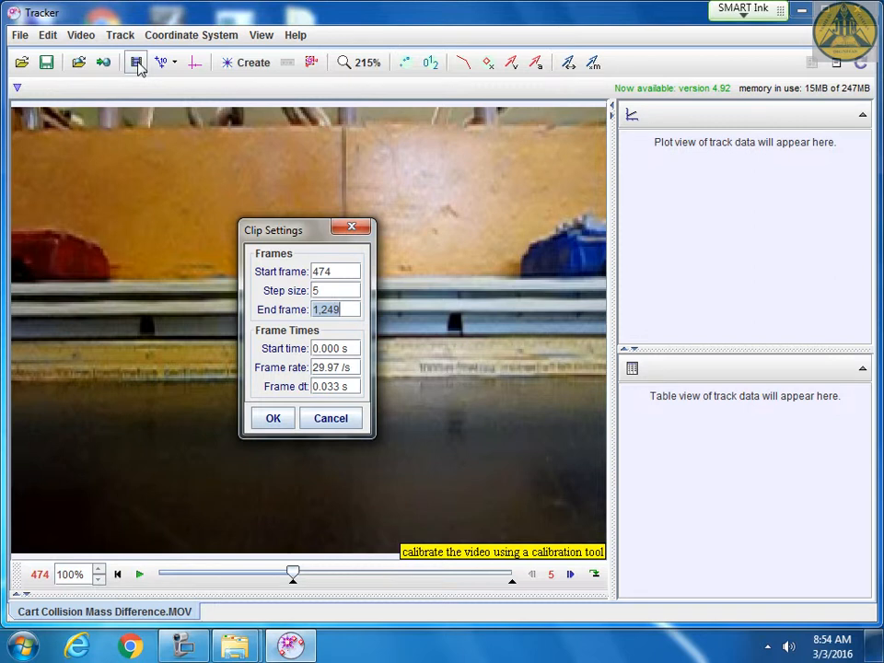
pyautogui.write('814')
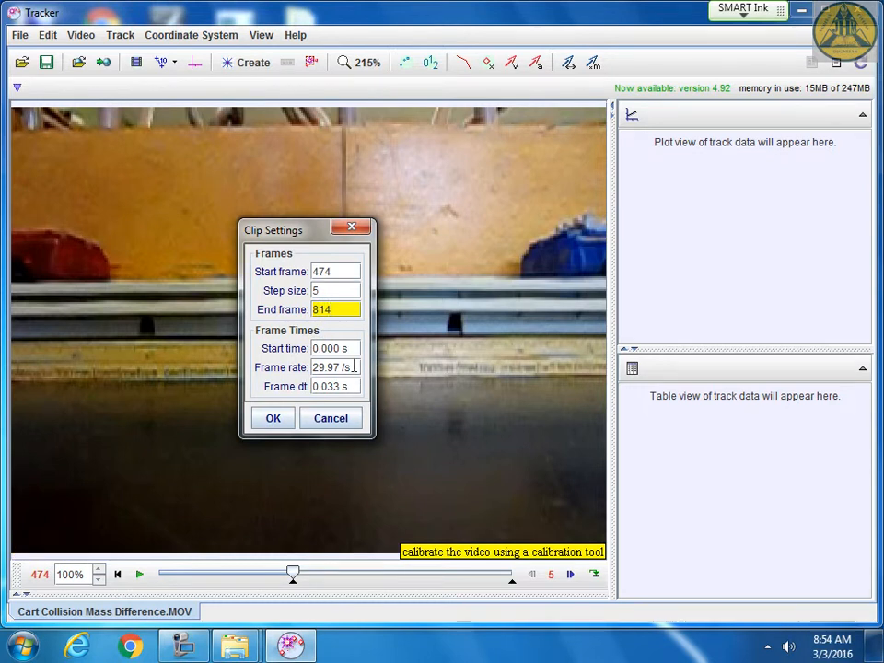
# Set the clip's frame rate to 240 frames per second and accept the clip settings
pyautogui.click(339, 366)
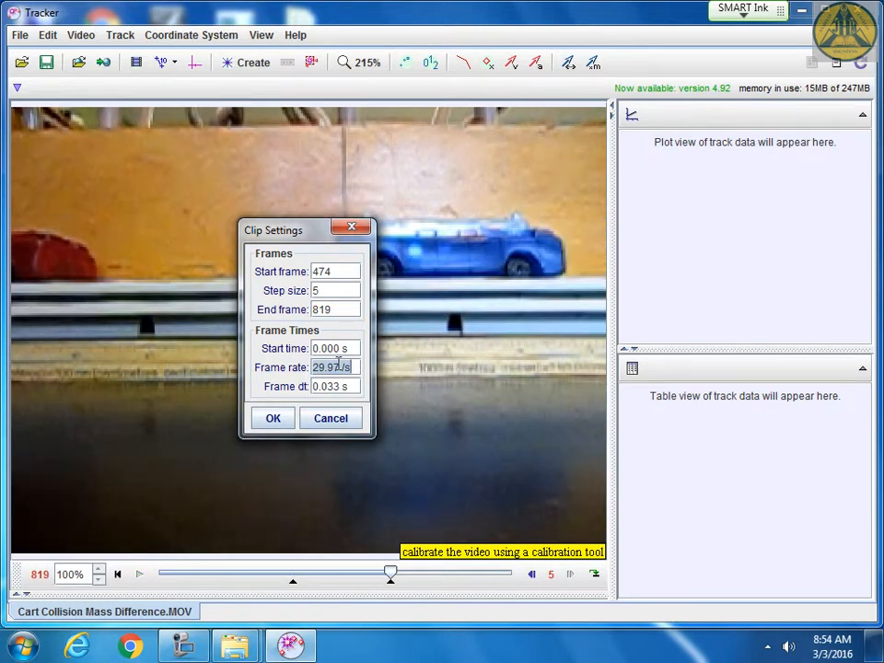
pyautogui.write('240')
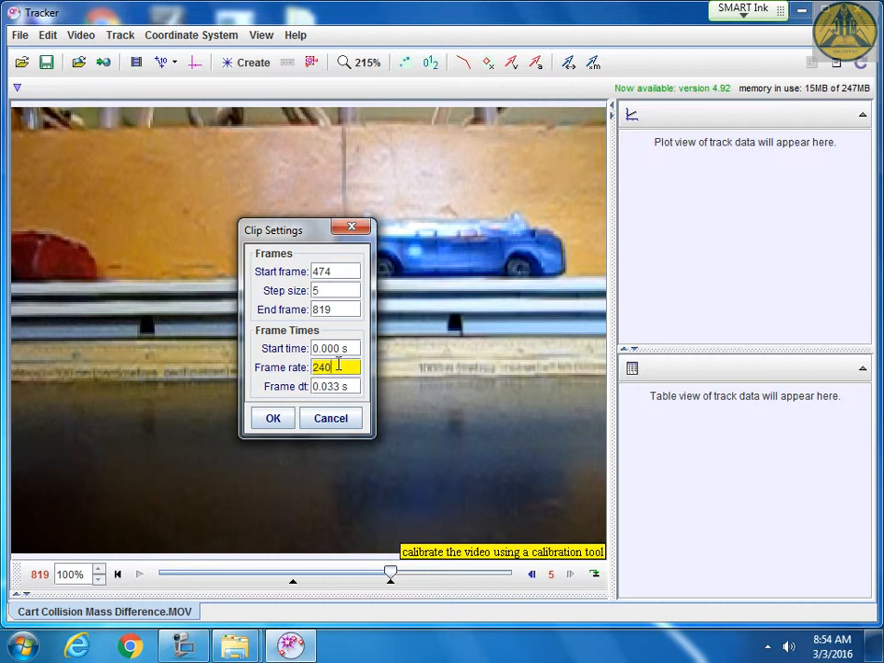
pyautogui.click(340, 309)
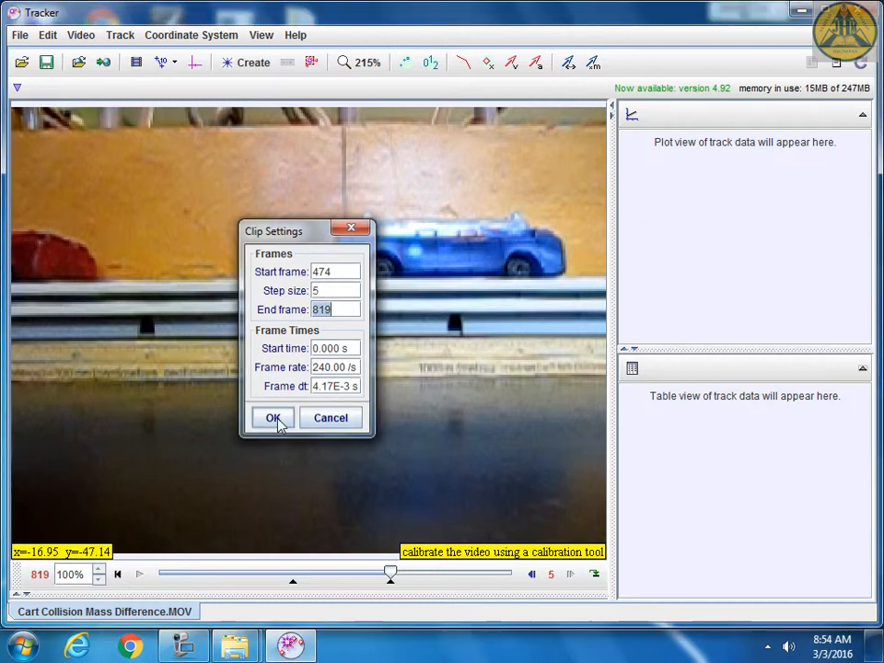
pyautogui.click(277, 421)
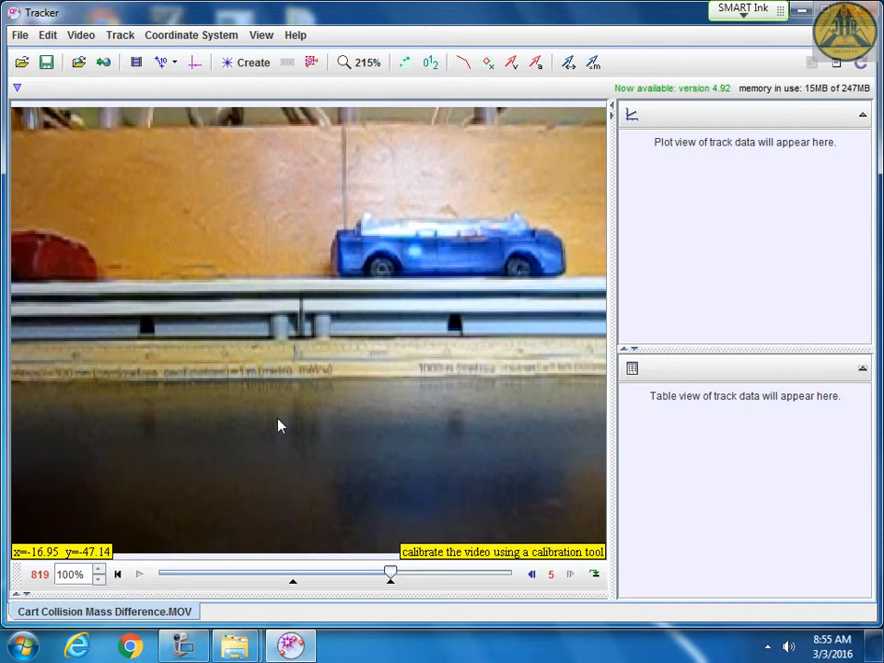
# Show the coordinate axes and move their origin to about pixel x 8.8, y 98.9, on the track beneath the red cart
pyautogui.click(196, 66)
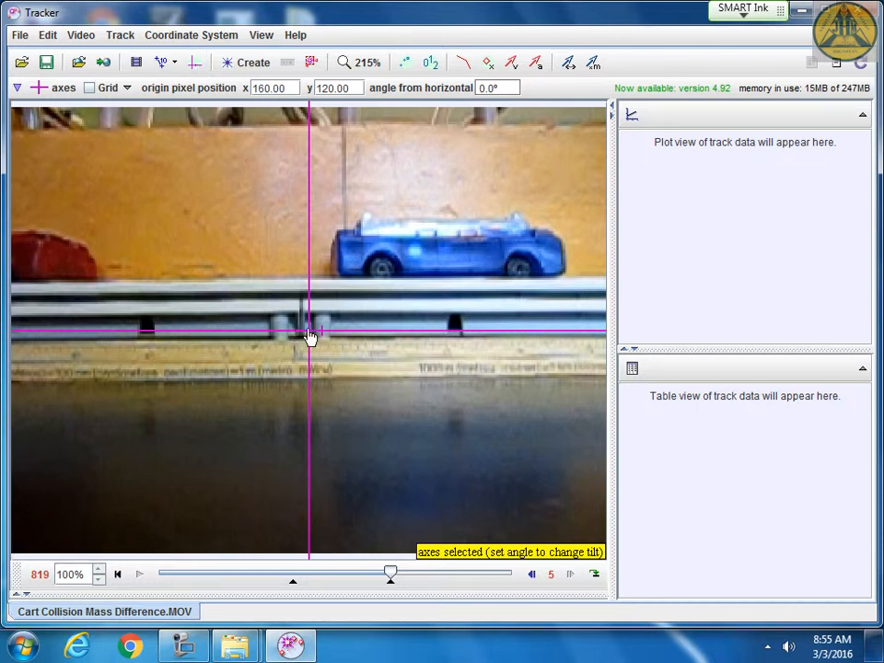
pyautogui.moveTo(310, 335); pyautogui.dragTo(29, 296)
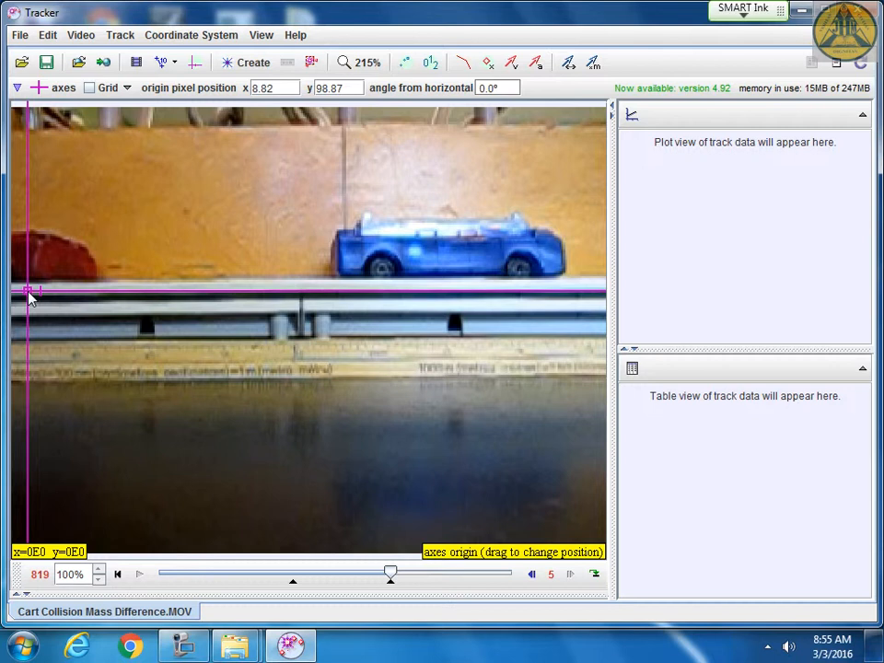
# Add a calibration stick, place it on the wooden background above the track and stretch it slightly
pyautogui.click(167, 62)
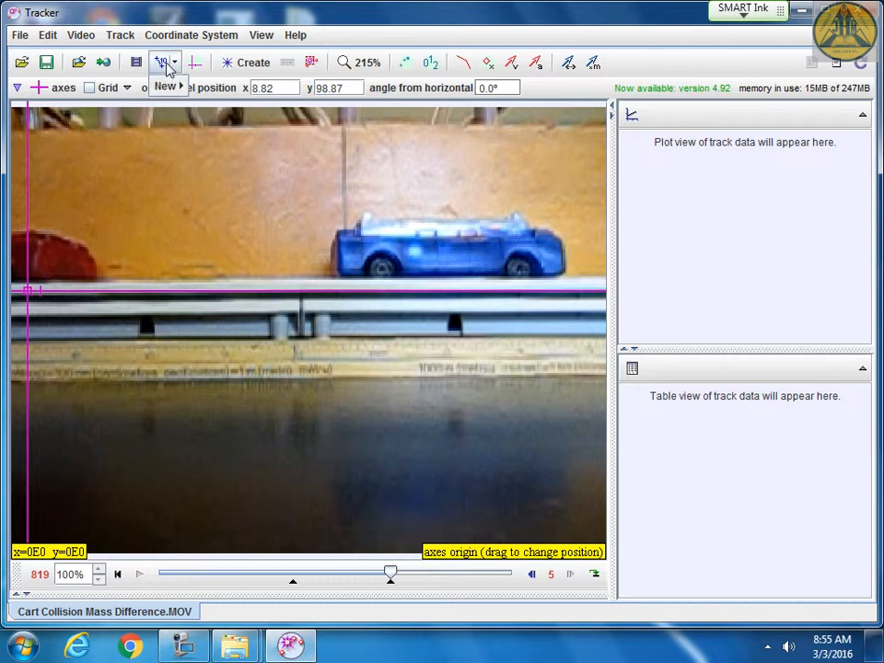
pyautogui.moveTo(170, 90)
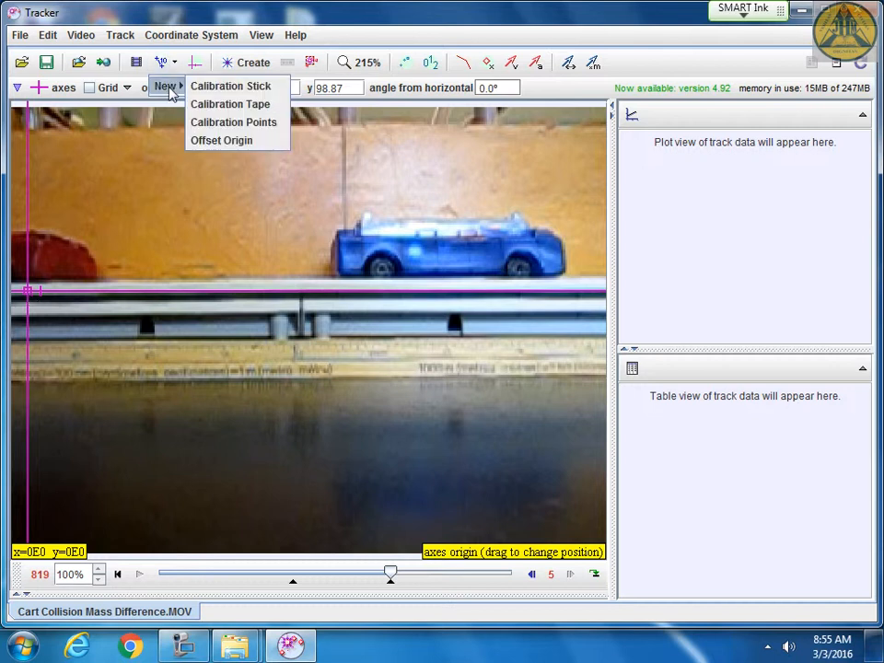
pyautogui.click(231, 86)
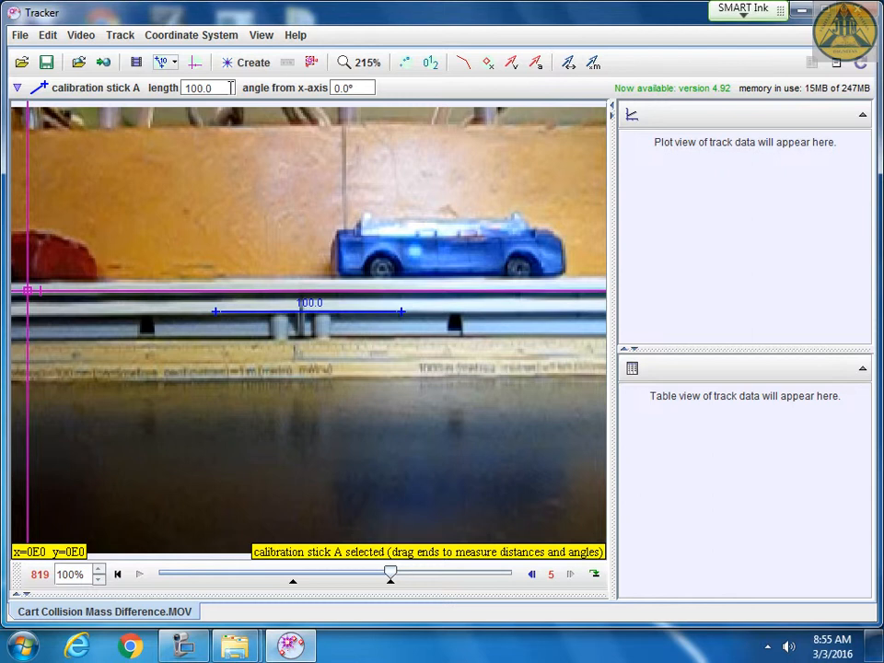
pyautogui.moveTo(309, 312); pyautogui.dragTo(320, 188)
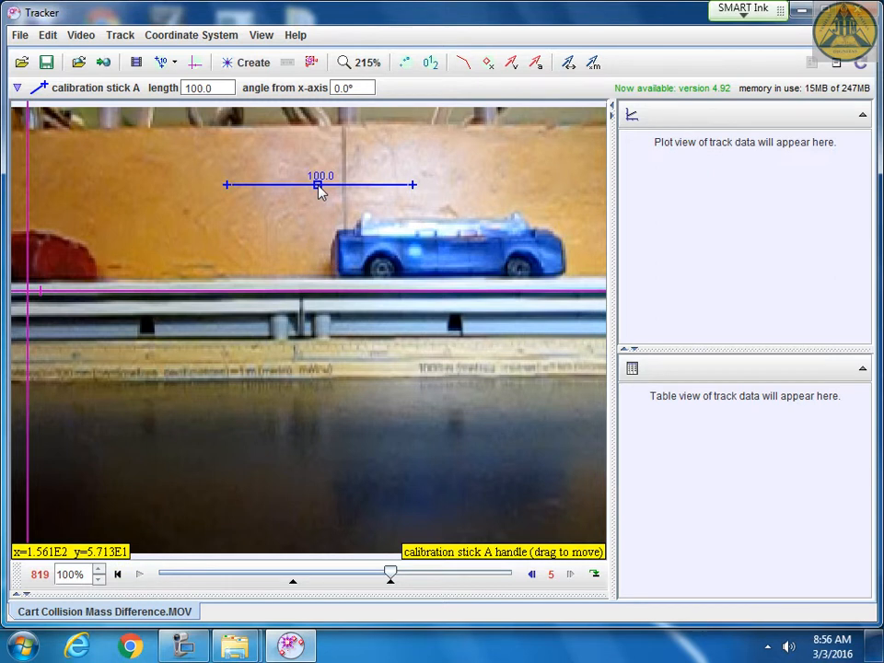
pyautogui.moveTo(226, 185); pyautogui.dragTo(227, 191)
pyautogui.moveTo(413, 186); pyautogui.dragTo(440, 197)
pyautogui.click(413, 187)
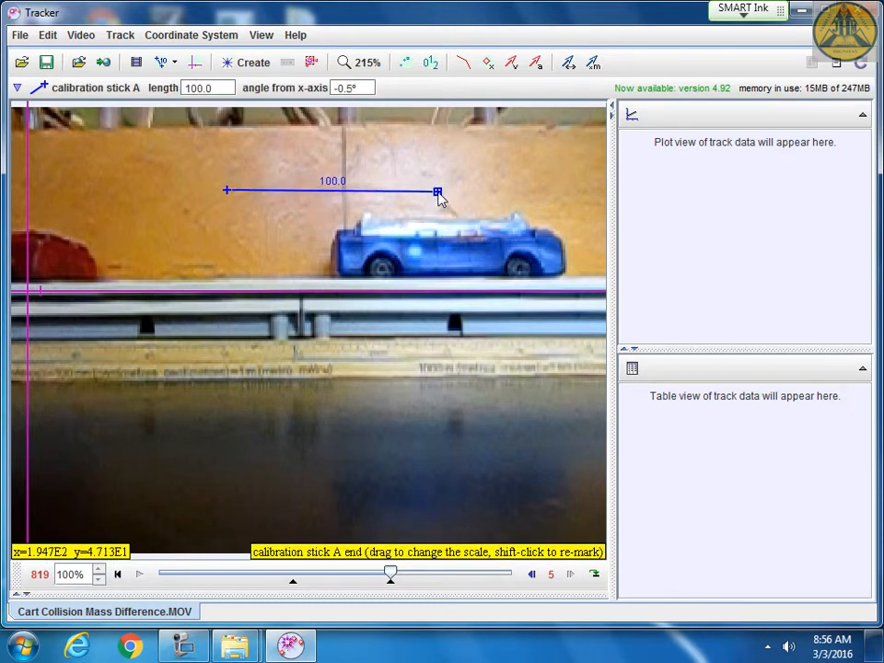
# Try to set the calibration stick's angle from the x-axis to 0°
pyautogui.click(352, 89)
pyautogui.write('0')
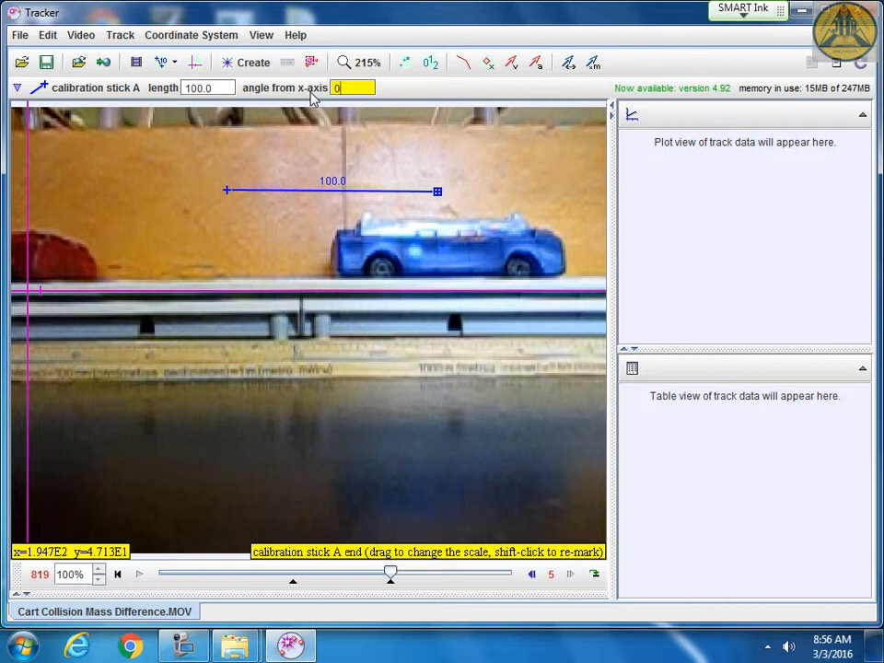
pyautogui.press('Return')
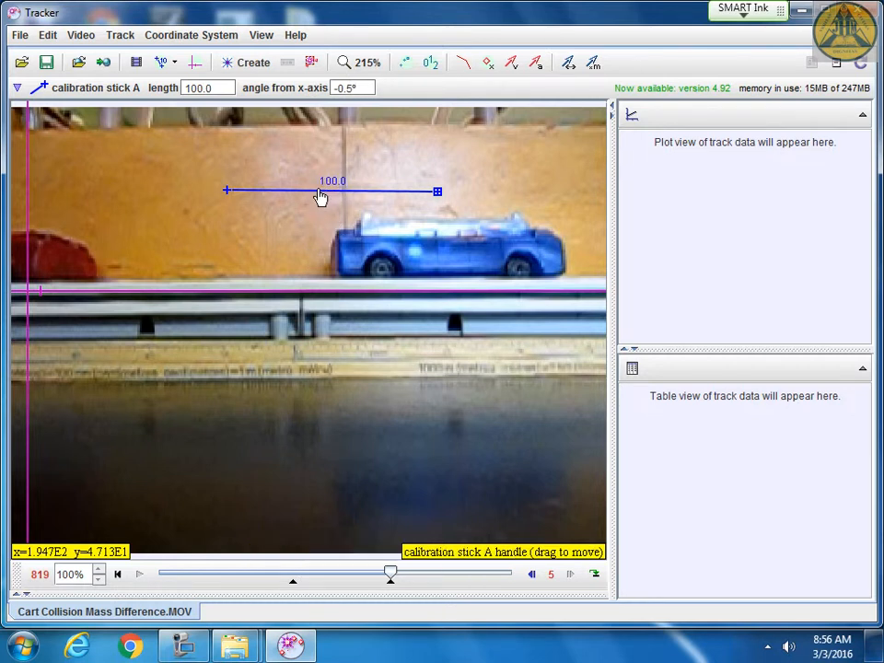
# Fit the calibration stick between the two black marks on the track and set its length to 0.2
pyautogui.moveTo(319, 198); pyautogui.dragTo(237, 327)
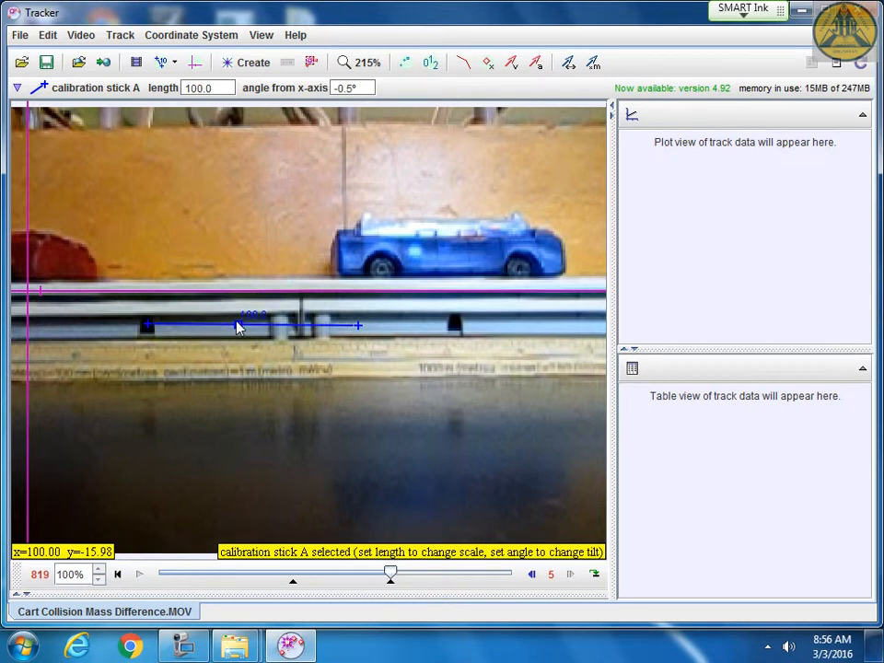
pyautogui.moveTo(358, 325)
pyautogui.mouseDown()
pyautogui.moveTo(456, 337)
pyautogui.moveTo(452, 330)
pyautogui.mouseUp()
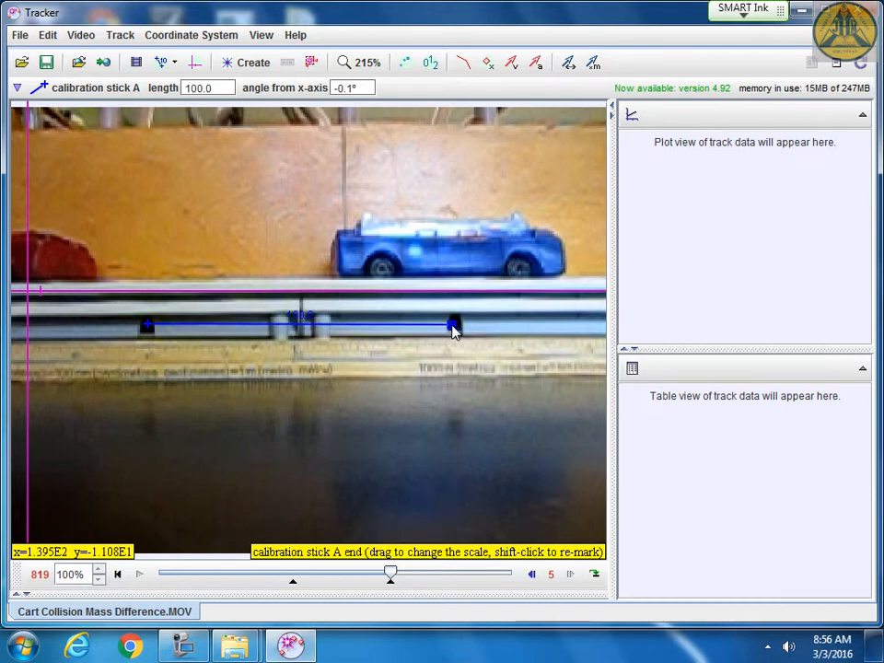
pyautogui.moveTo(147, 326); pyautogui.dragTo(148, 334)
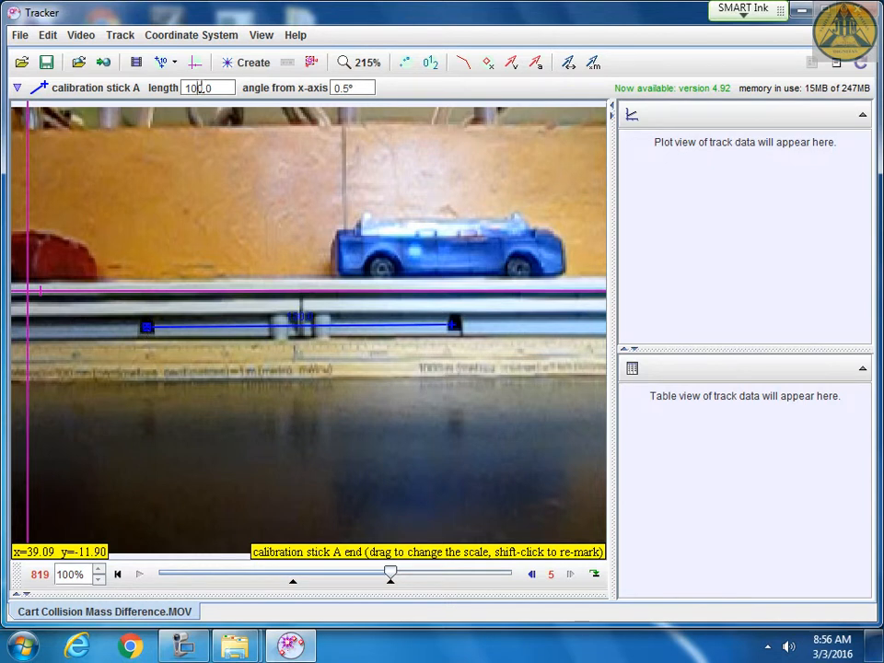
pyautogui.moveTo(212, 88); pyautogui.dragTo(165, 89)
pyautogui.write('0.2')
pyautogui.press('Return')
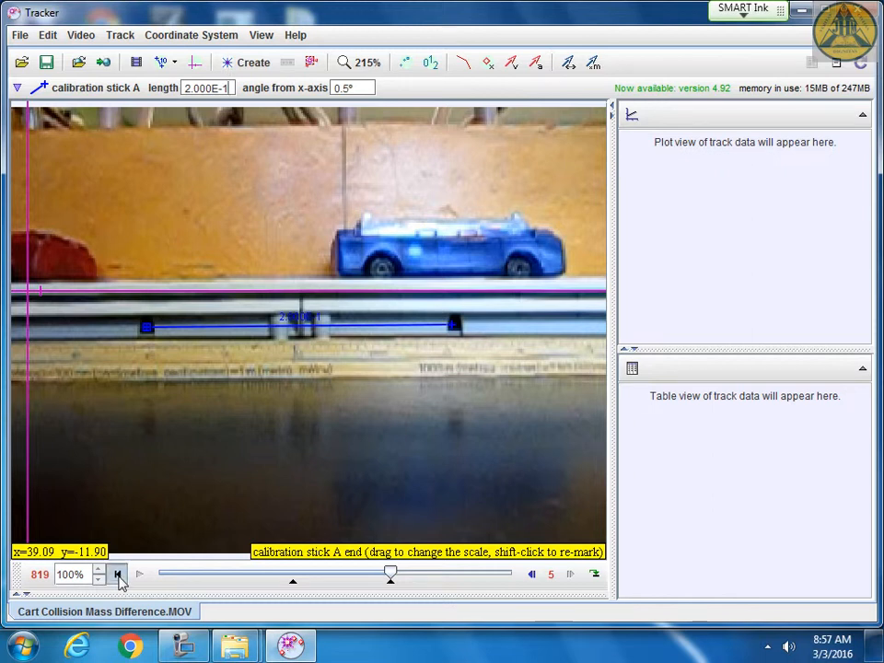
# Return the video to its start frame and create a point mass named Blue Car
pyautogui.click(118, 574)
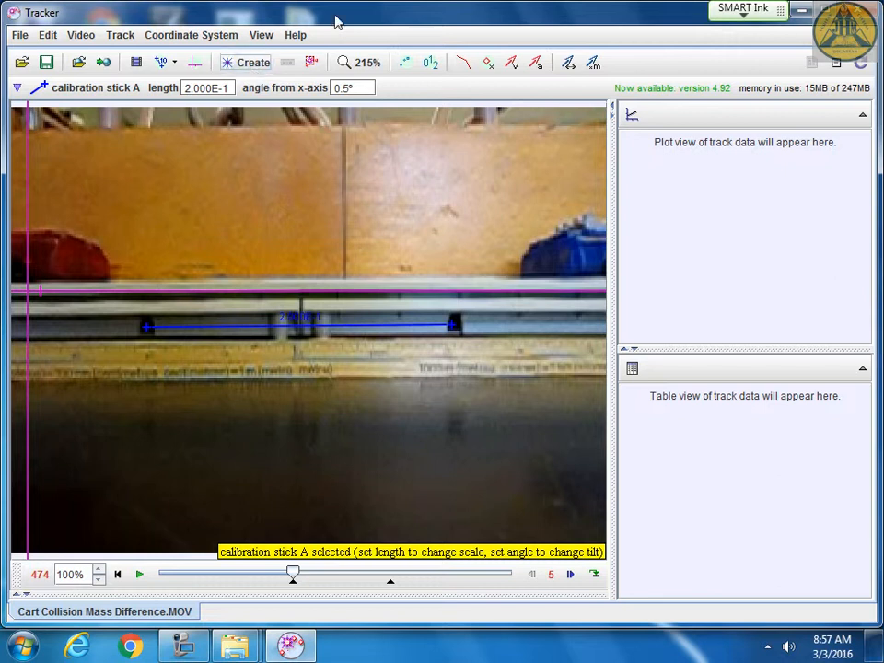
pyautogui.click(249, 63)
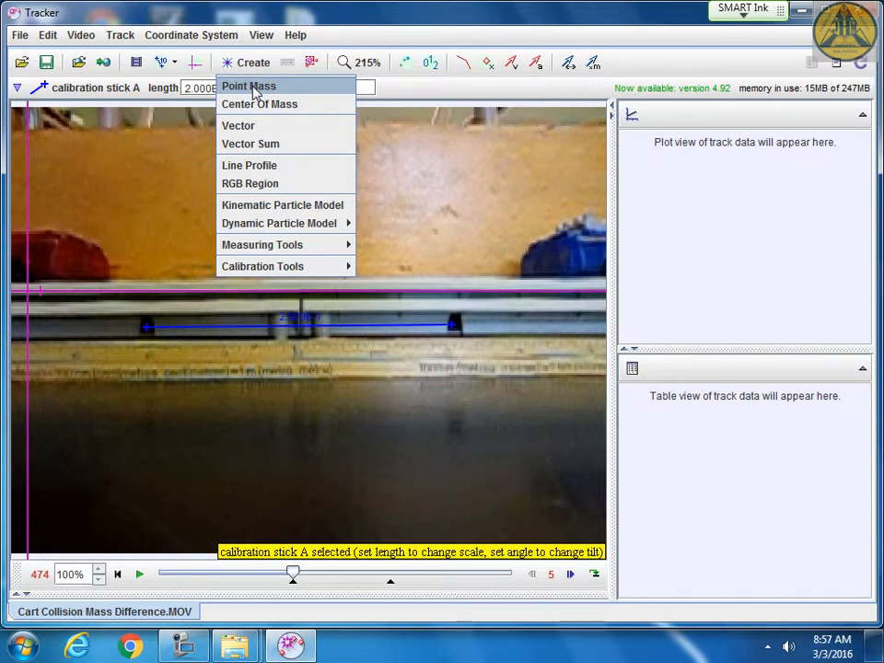
pyautogui.click(250, 88)
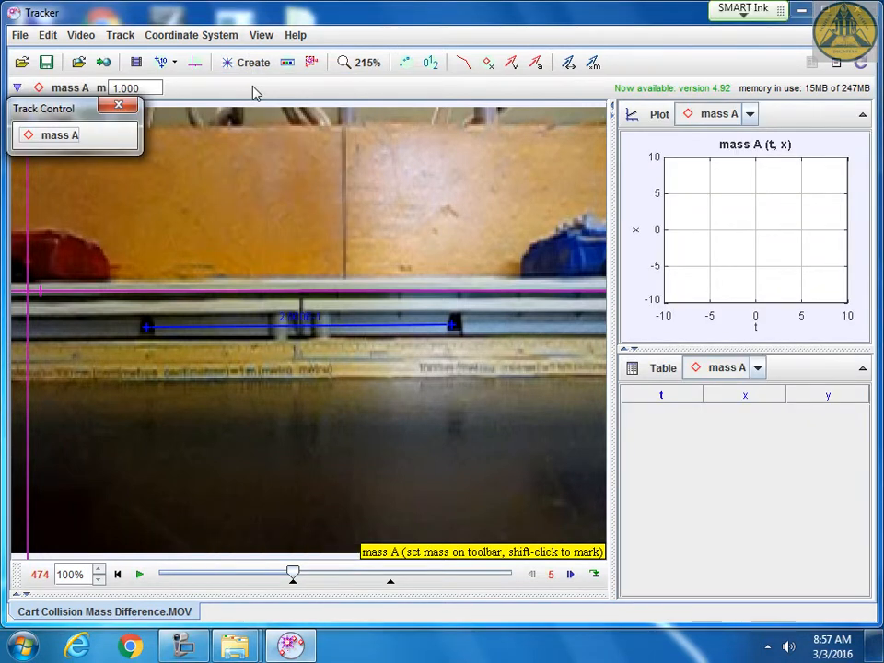
pyautogui.click(61, 136)
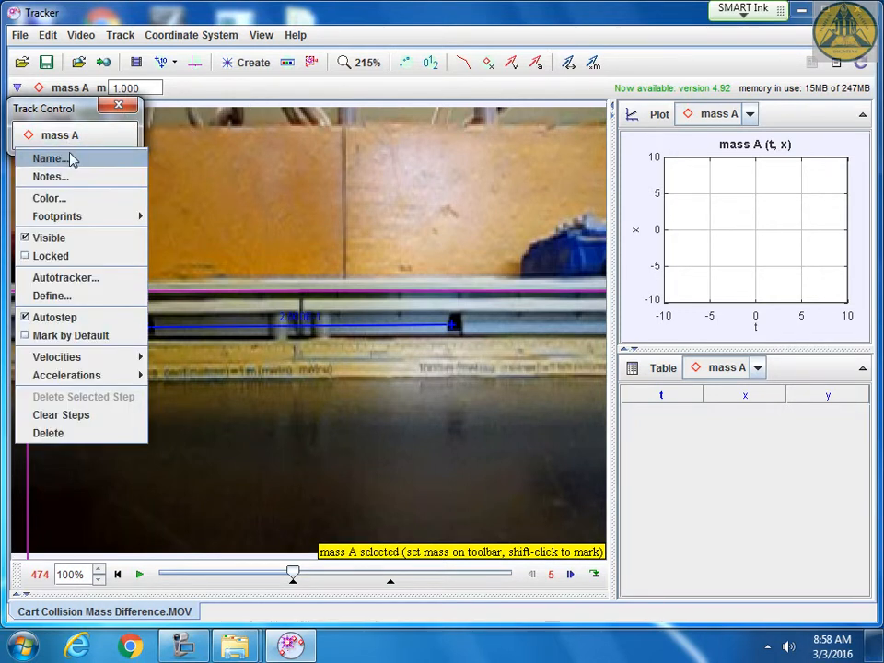
pyautogui.click(72, 159)
pyautogui.write('B')
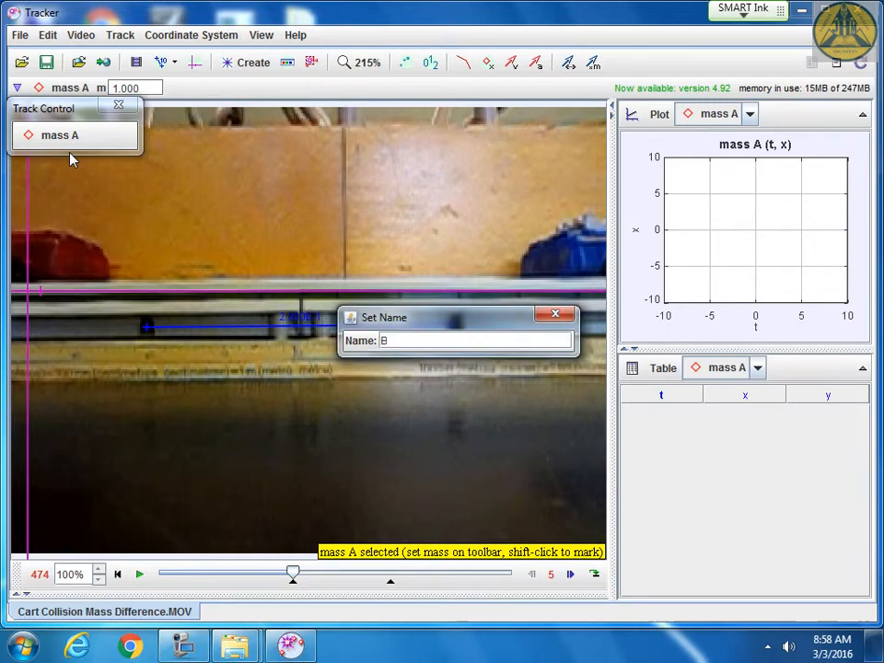
pyautogui.write('lue Car')
pyautogui.press('Return')
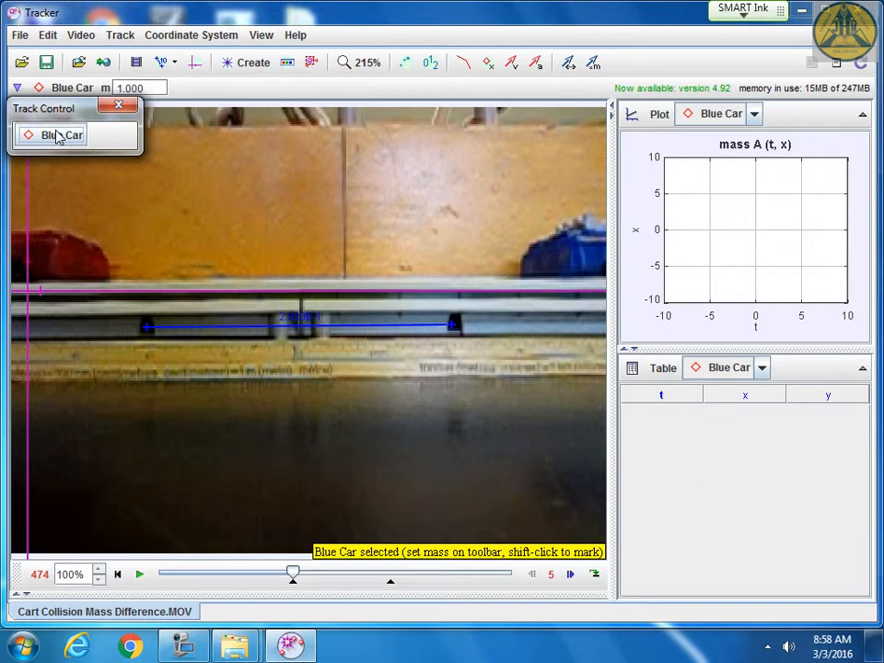
# Change the Blue Car track's color to pure blue
pyautogui.click(61, 139)
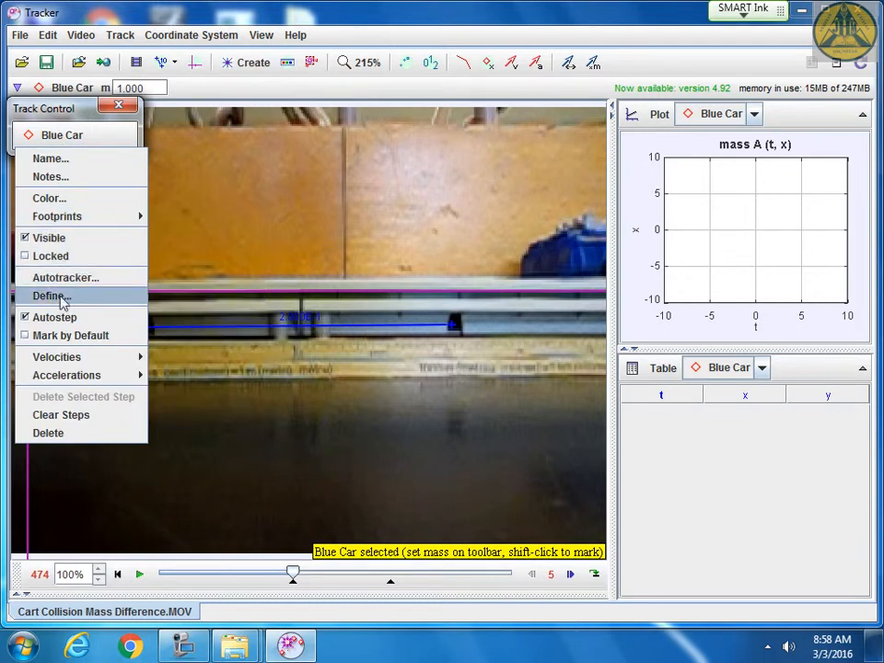
pyautogui.click(46, 198)
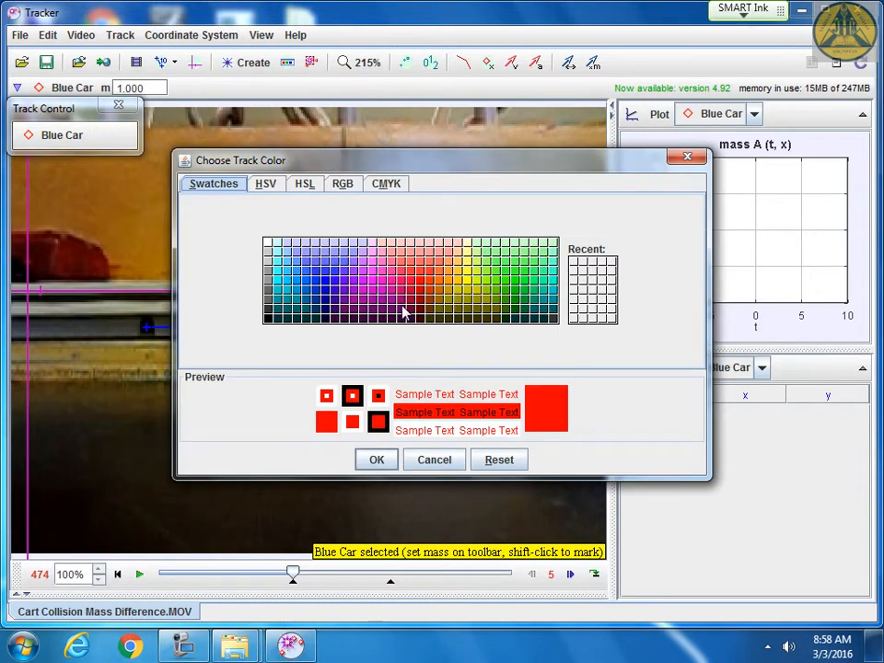
pyautogui.click(326, 283)
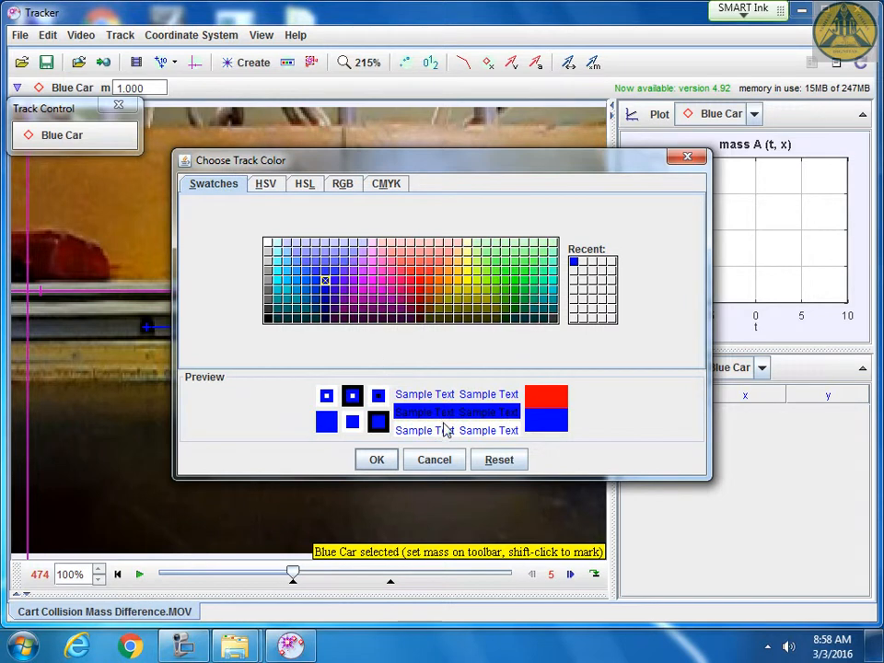
pyautogui.click(377, 462)
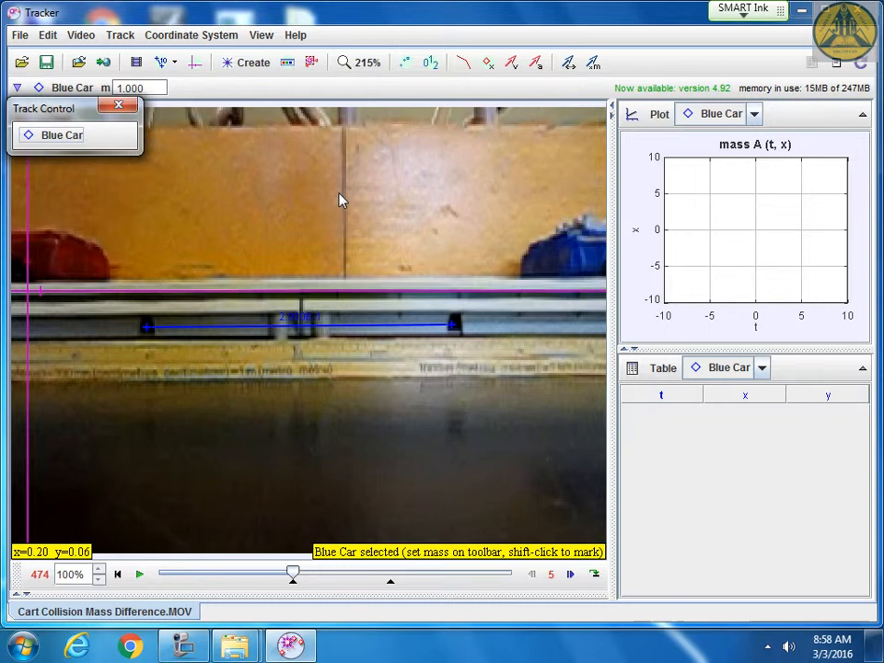
pyautogui.press('shift')
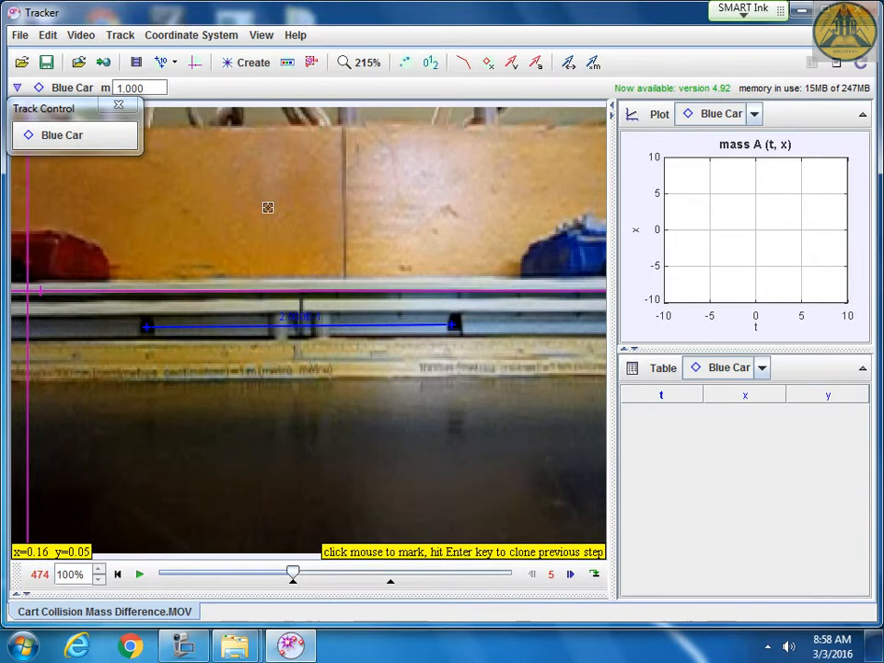
pyautogui.press('shift')
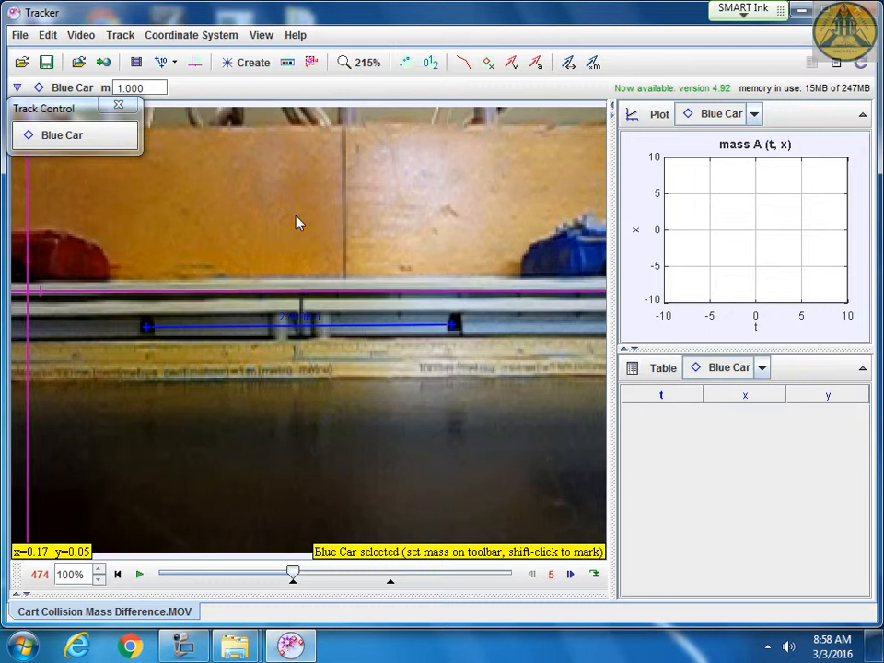
pyautogui.press('shift')
# Mark the Blue Car point mass on the front part of the blue cart at every fifth frame from frame 474 through 639
pyautogui.press('shift')
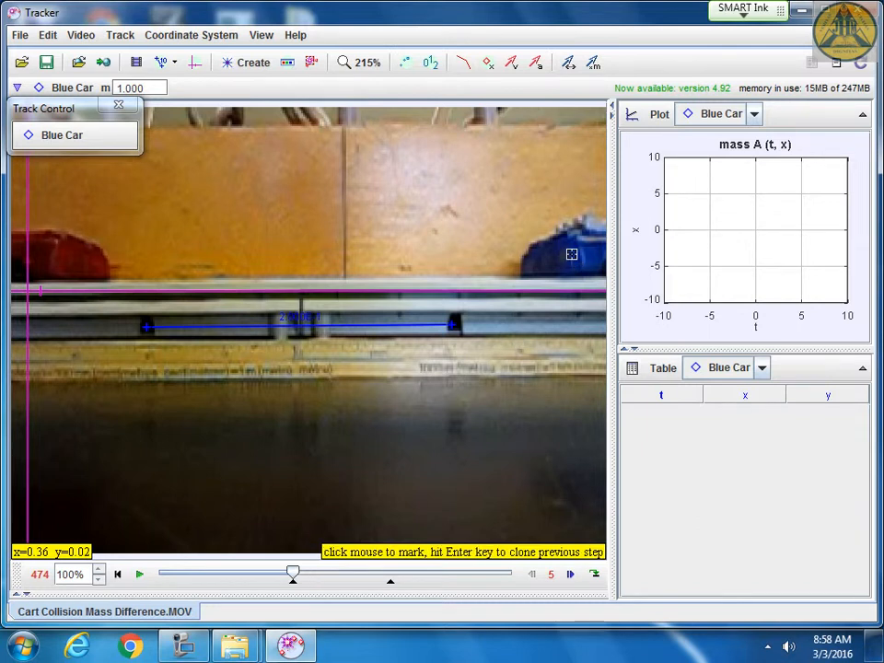
pyautogui.click(571, 255)
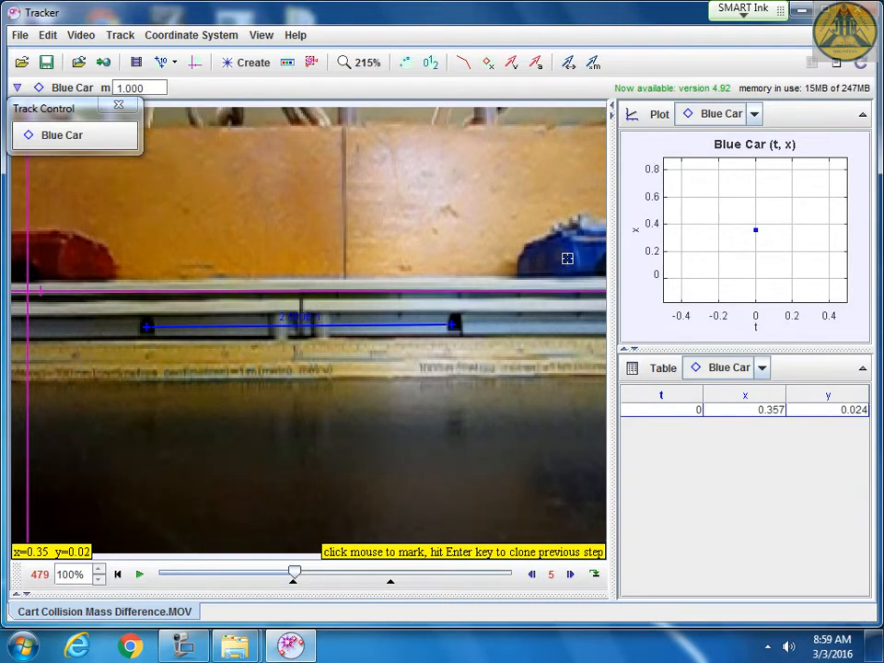
pyautogui.click(566, 259)
pyautogui.click(561, 258)
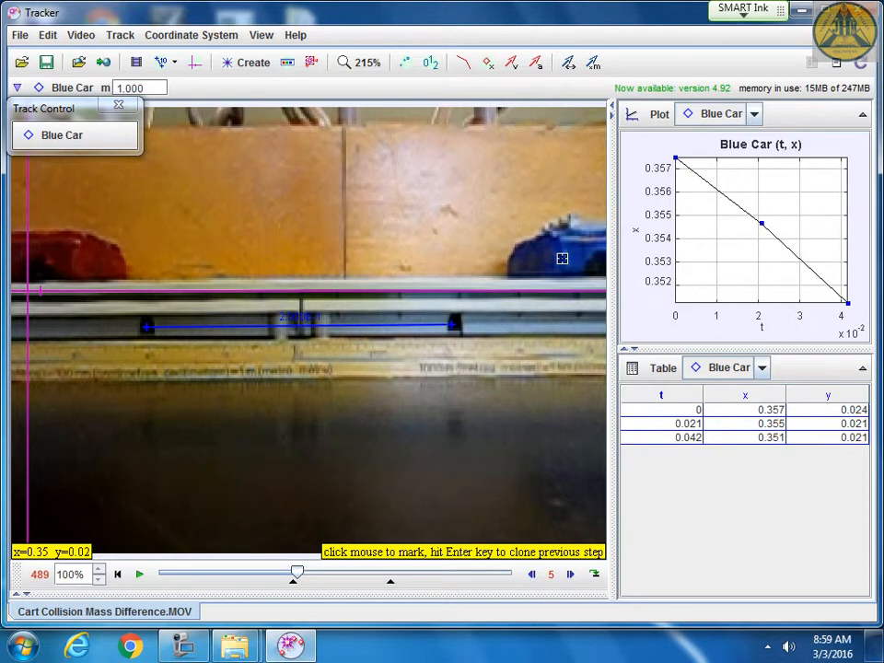
pyautogui.click(555, 259)
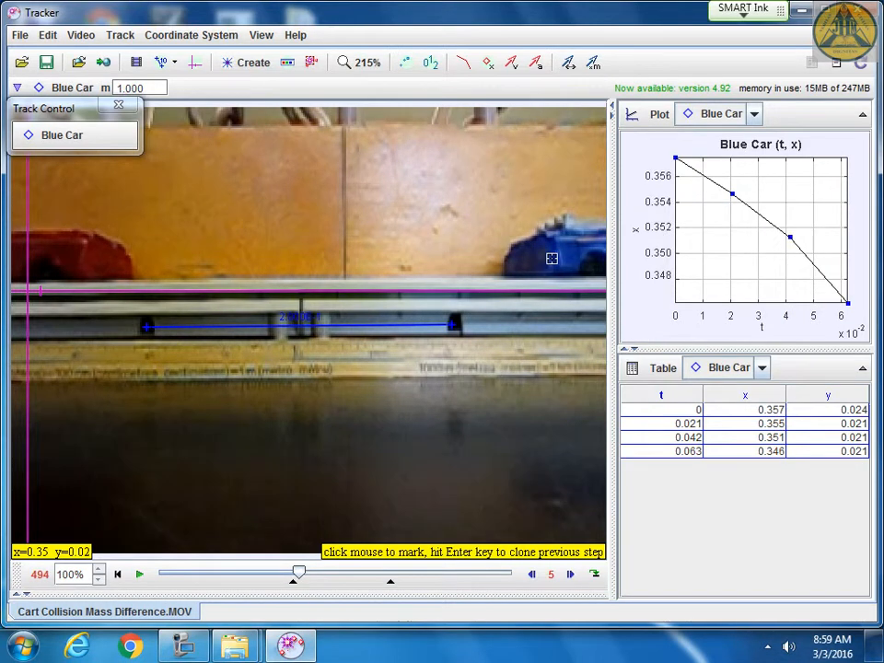
pyautogui.click(545, 261)
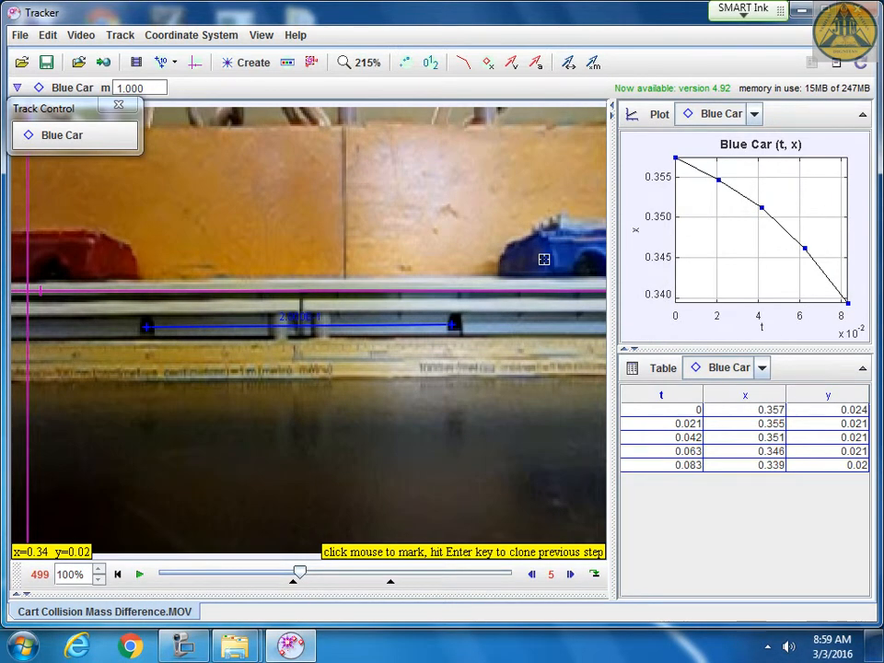
pyautogui.click(537, 259)
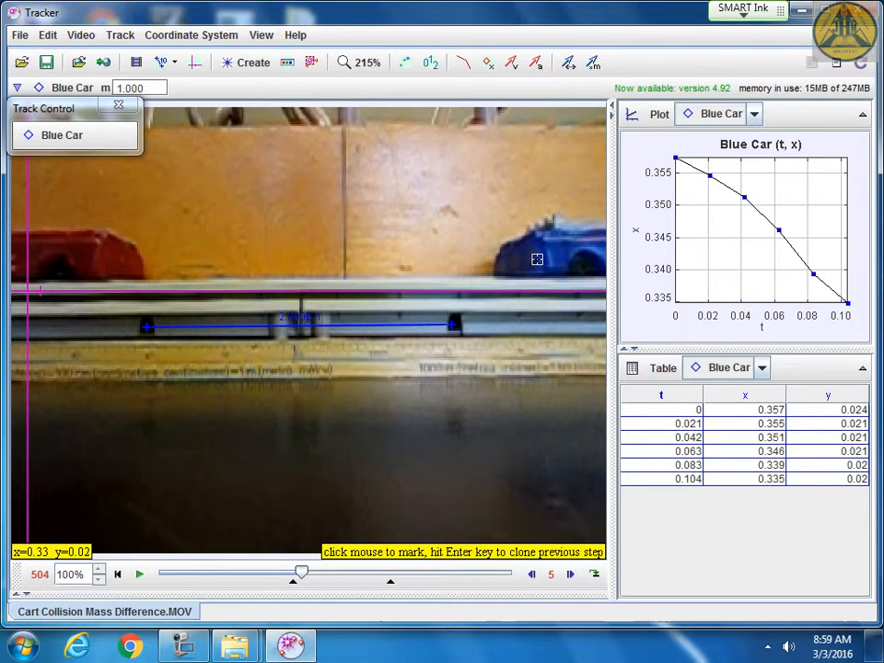
pyautogui.click(531, 264)
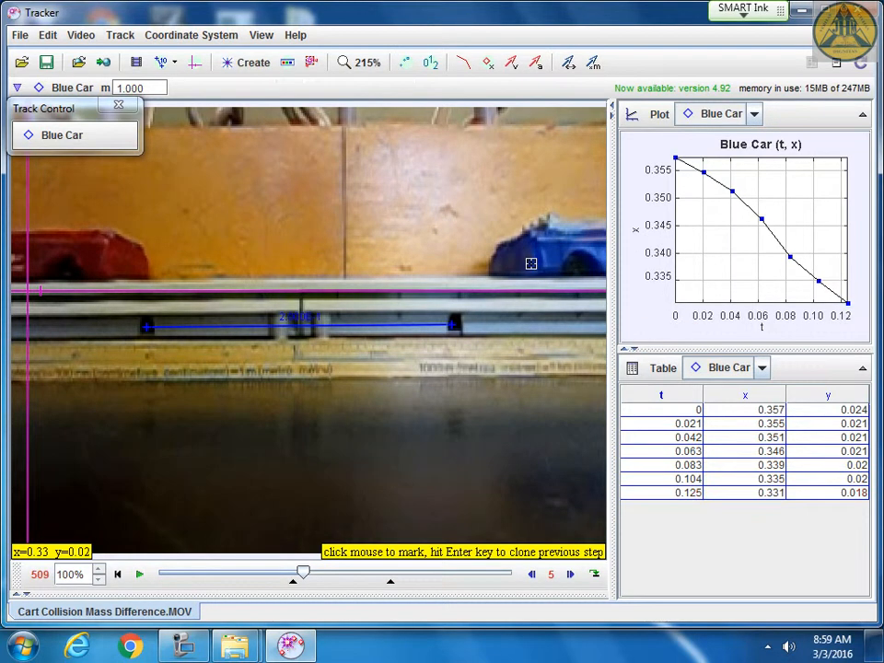
pyautogui.click(525, 263)
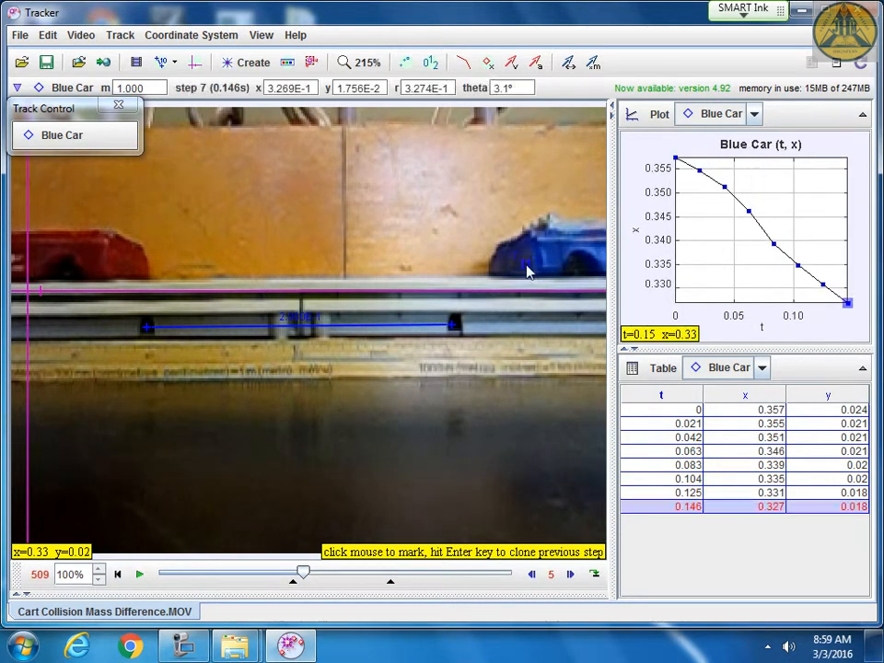
pyautogui.click(525, 263)
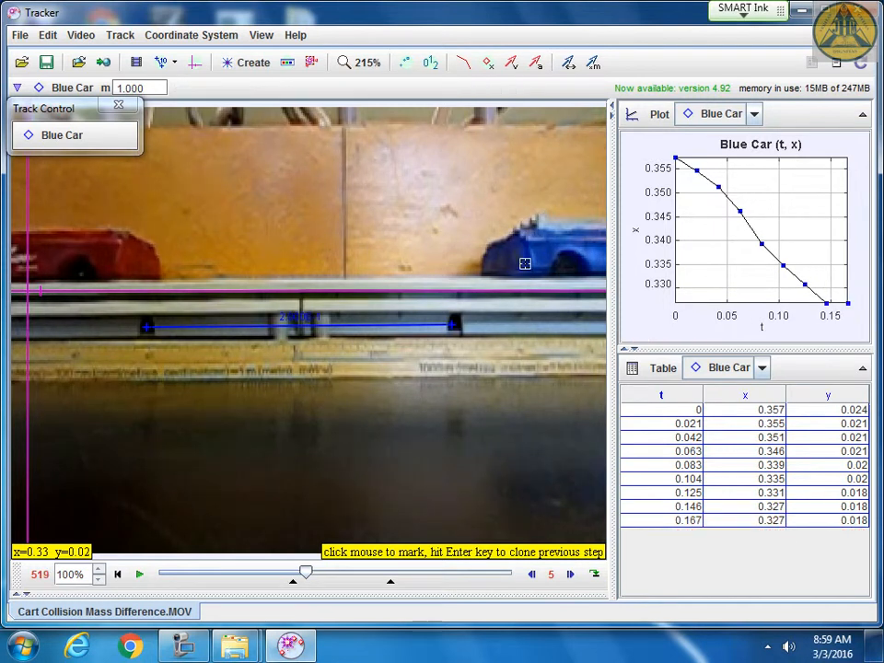
pyautogui.click(506, 261)
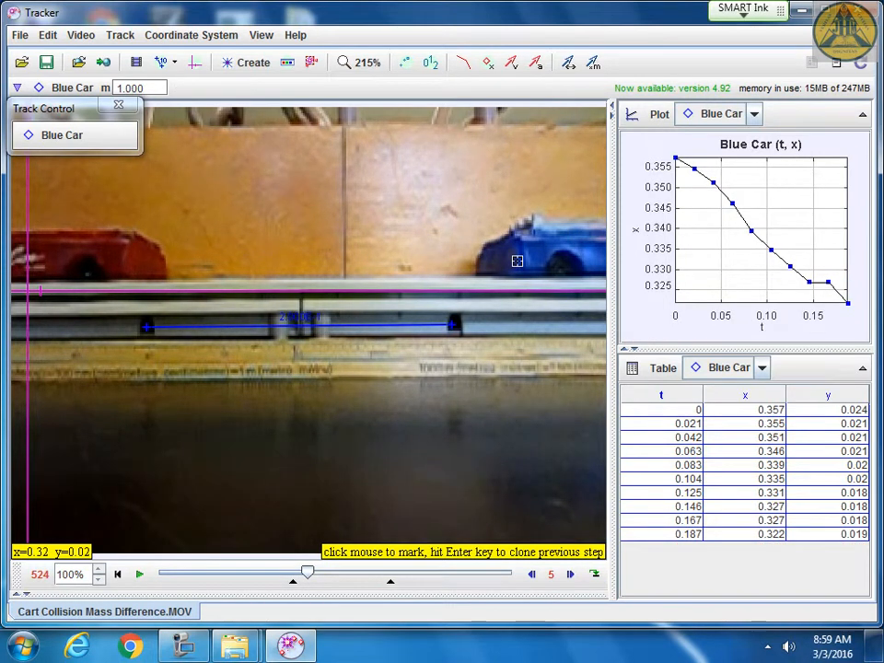
pyautogui.click(506, 262)
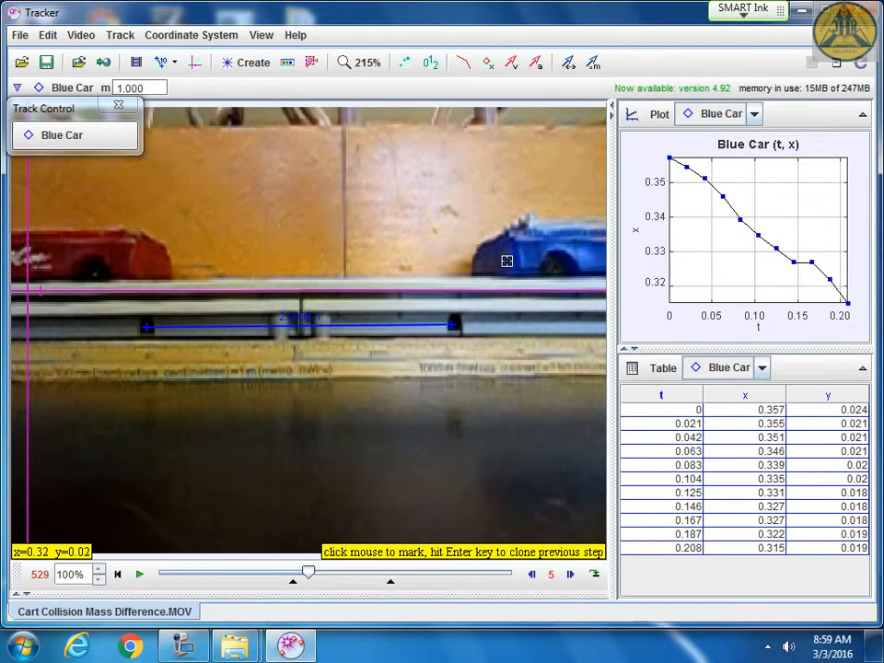
pyautogui.click(503, 261)
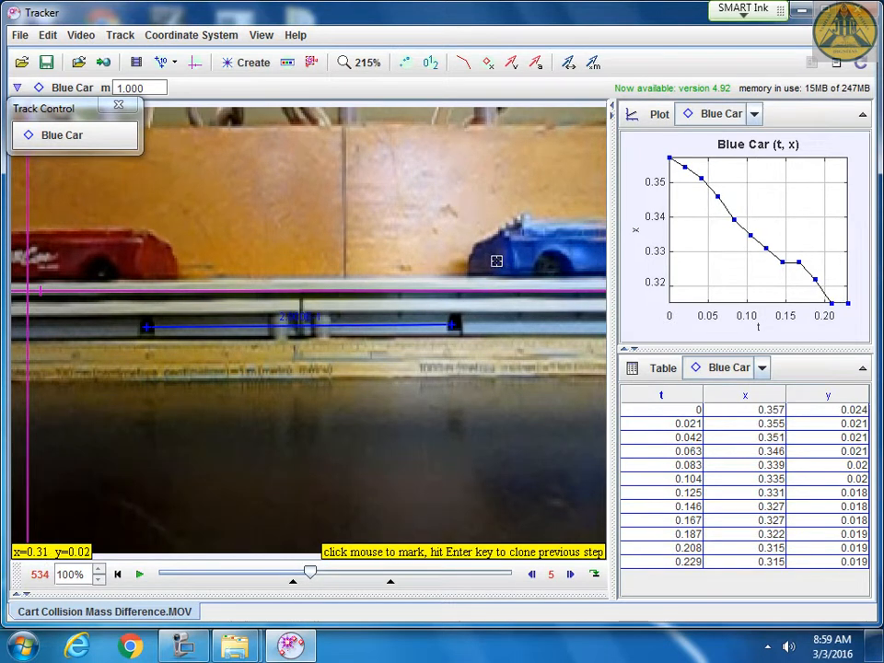
pyautogui.click(503, 262)
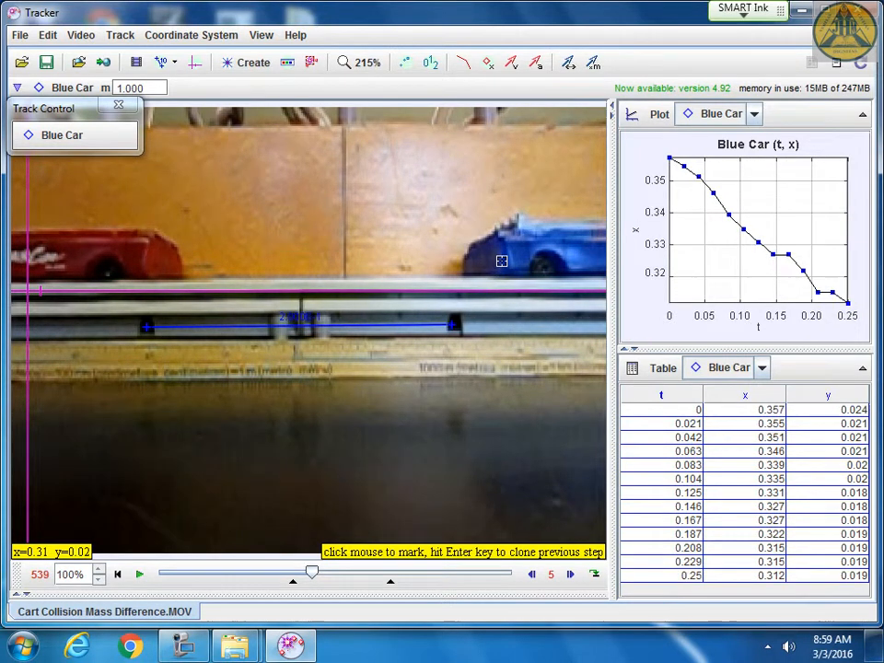
pyautogui.click(496, 261)
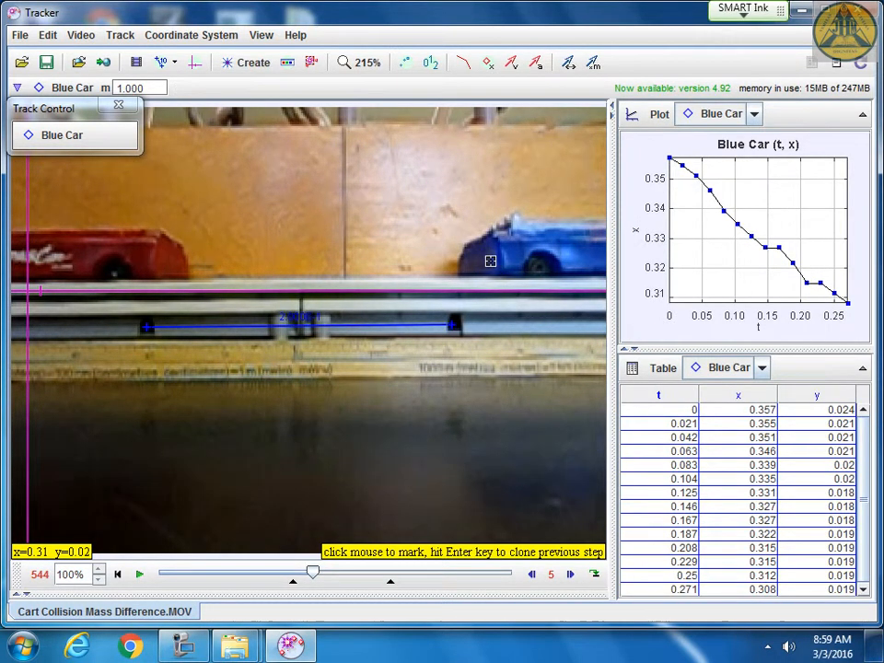
pyautogui.click(490, 261)
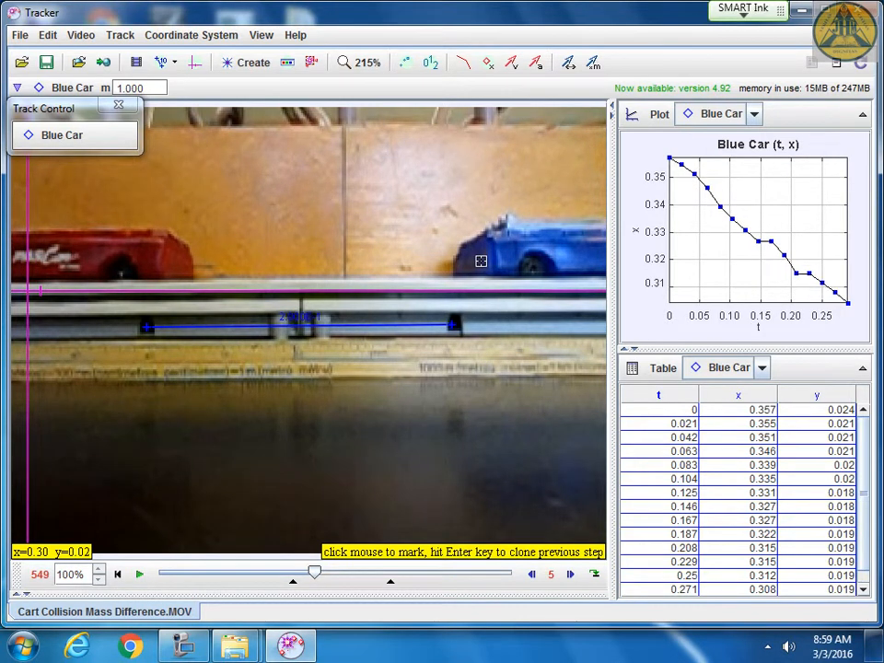
pyautogui.click(481, 262)
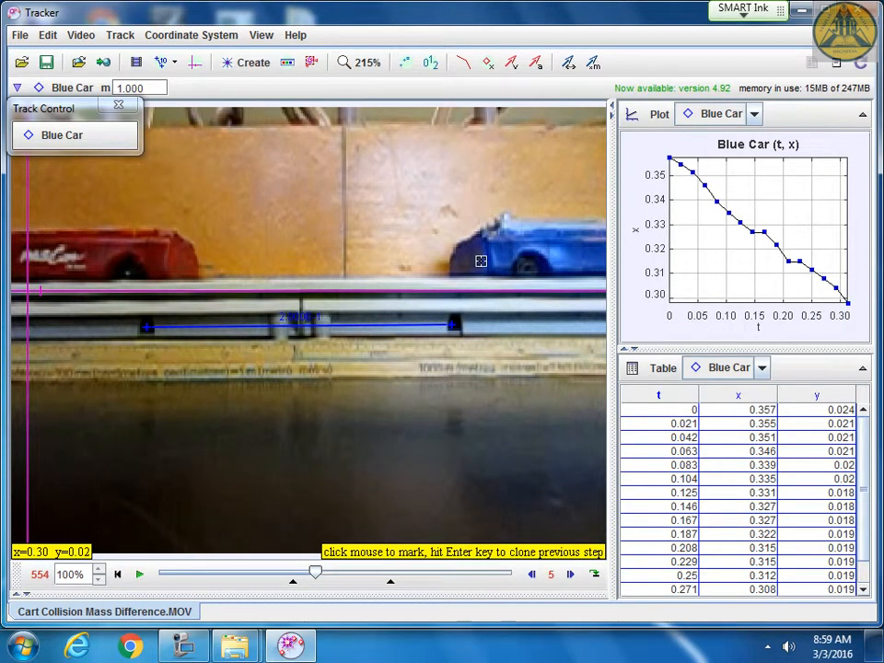
pyautogui.click(478, 265)
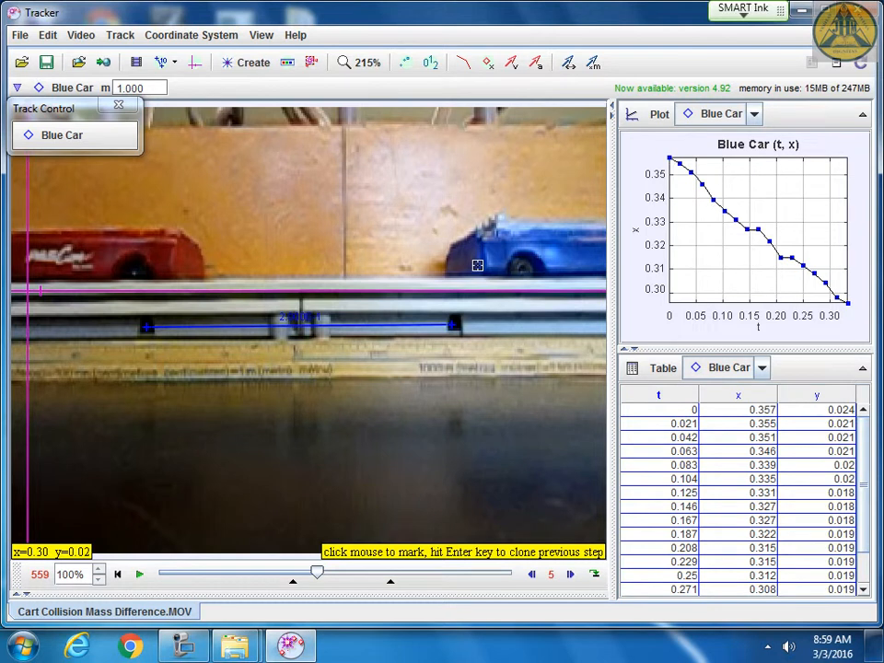
pyautogui.click(474, 259)
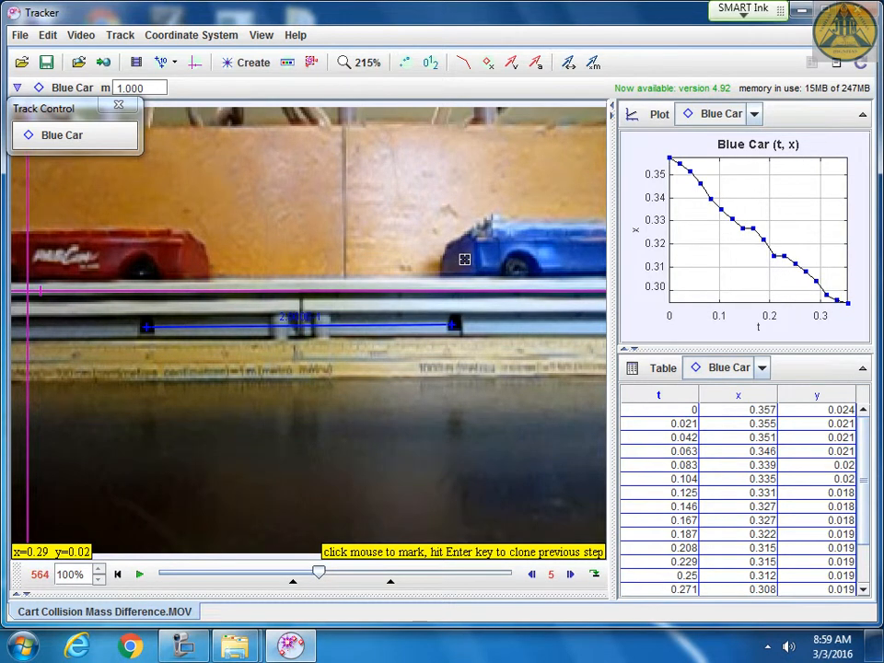
pyautogui.click(464, 260)
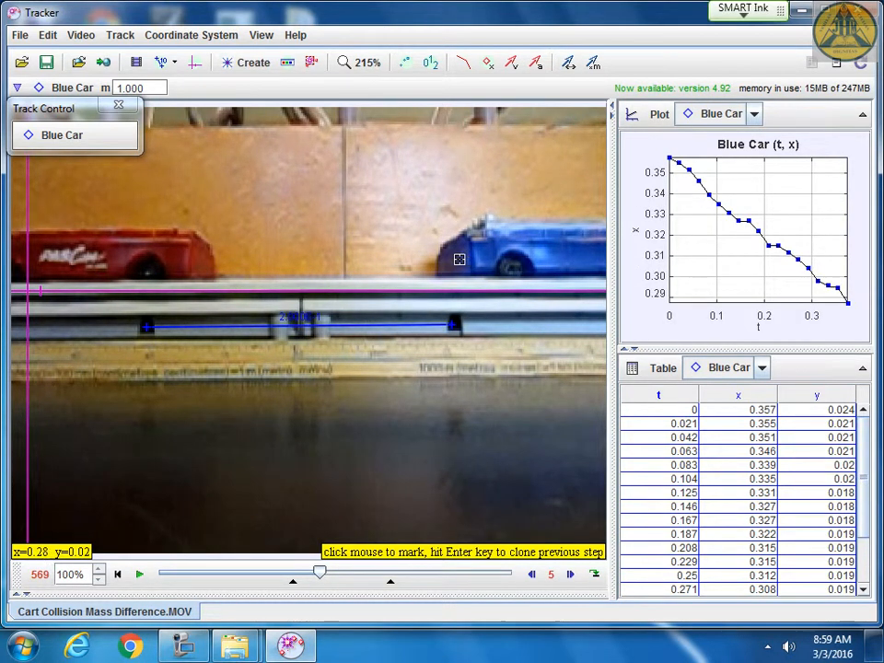
pyautogui.click(464, 260)
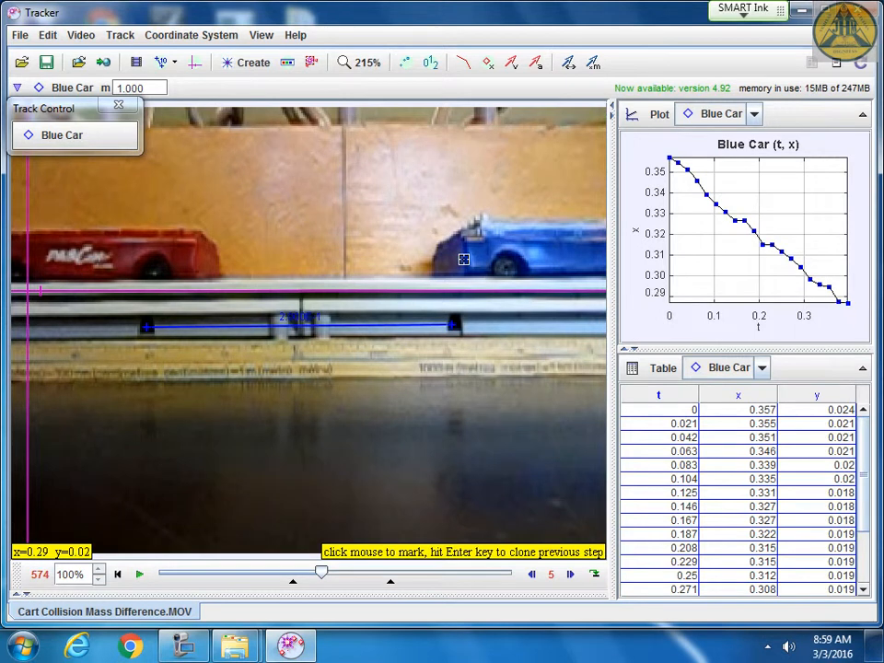
pyautogui.click(453, 260)
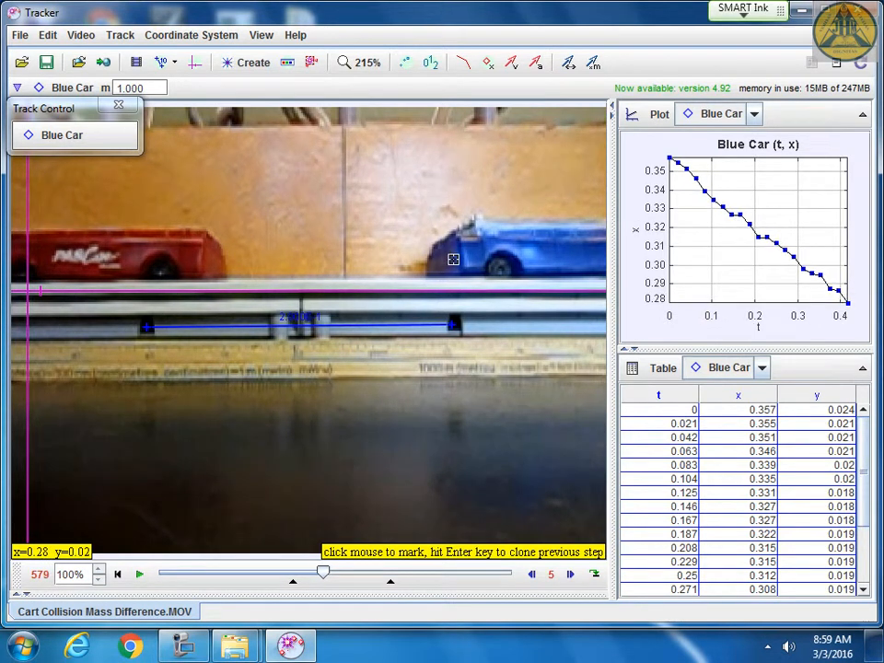
pyautogui.click(444, 260)
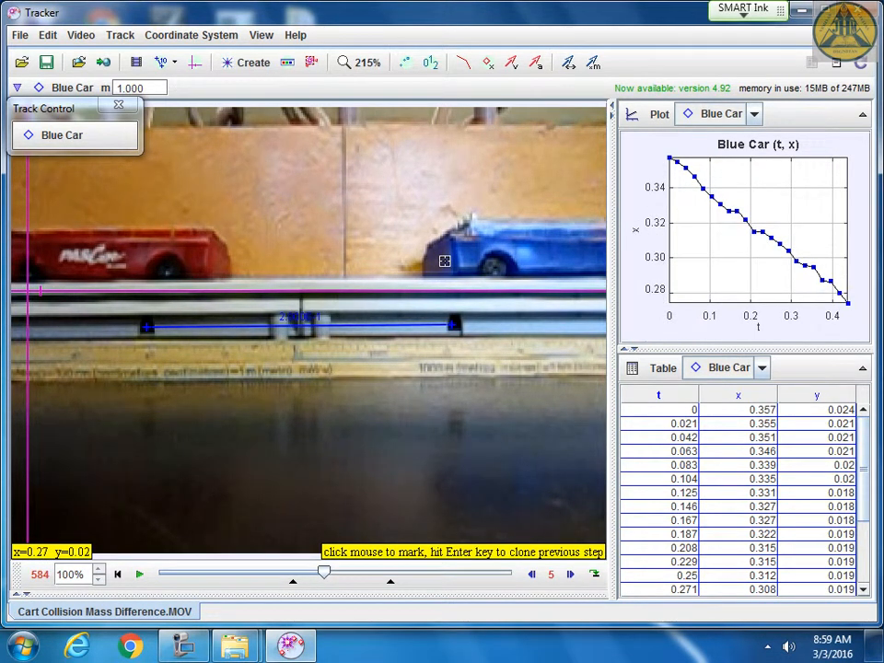
pyautogui.click(439, 260)
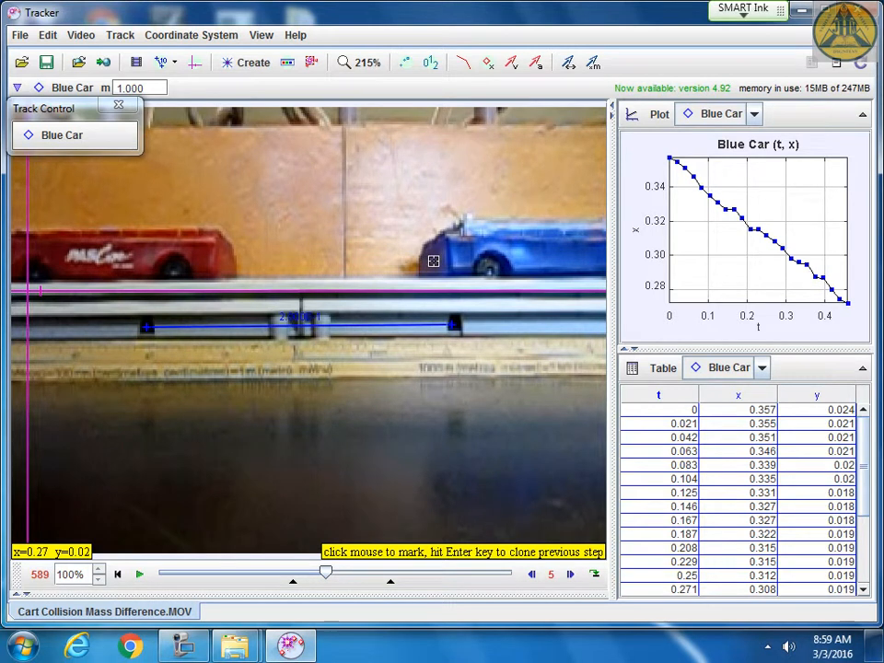
pyautogui.click(433, 262)
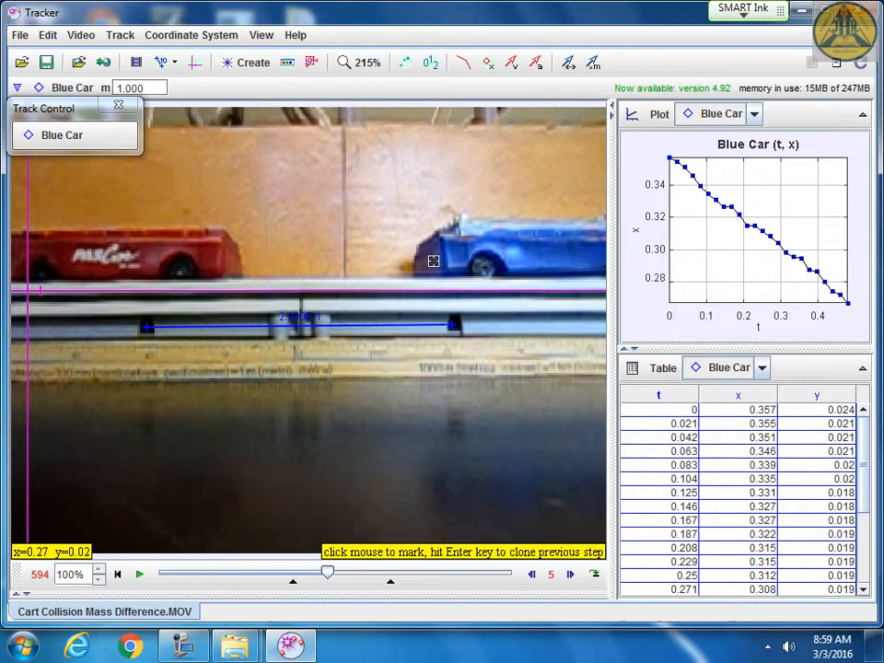
pyautogui.click(428, 262)
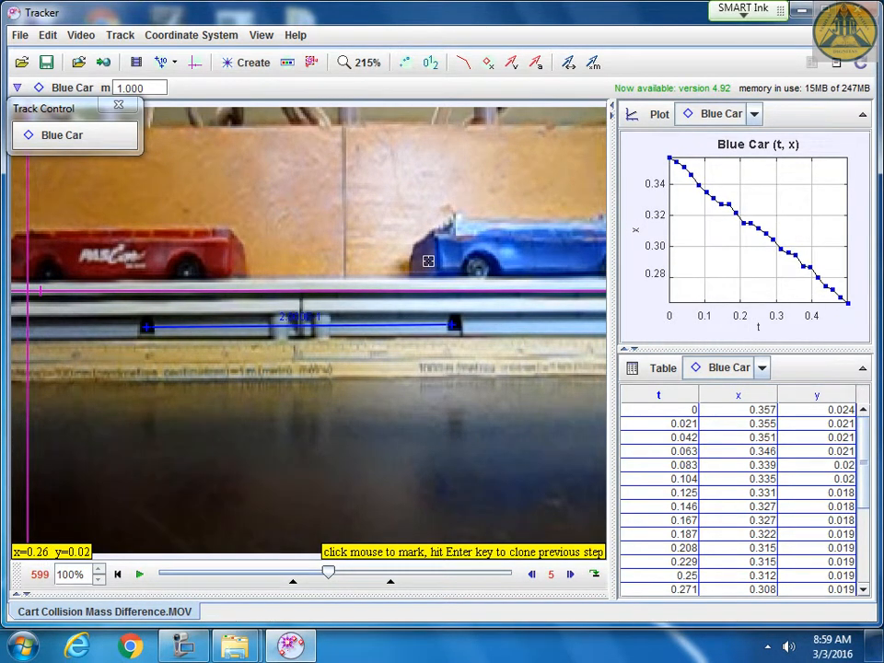
pyautogui.click(416, 260)
pyautogui.click(416, 262)
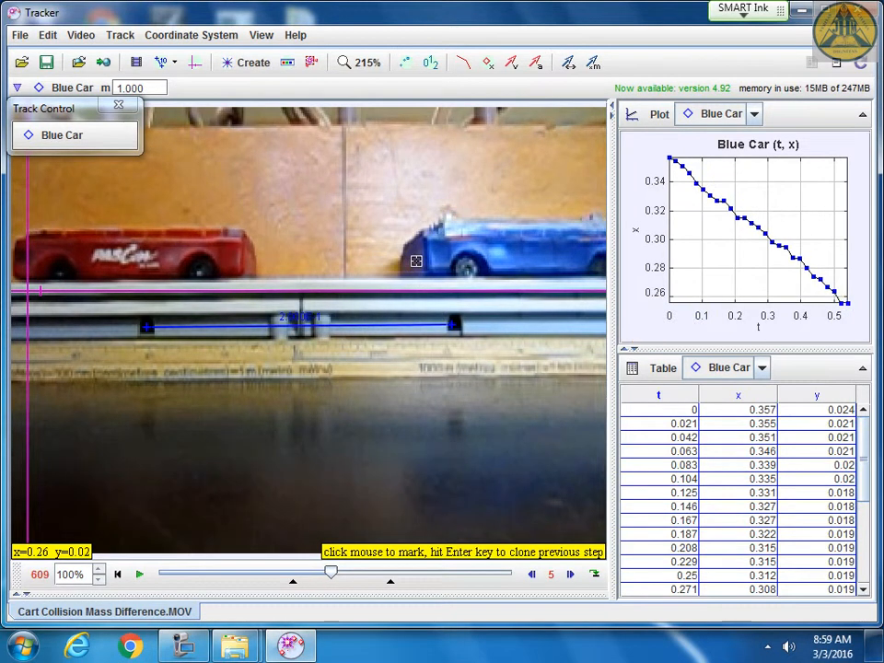
pyautogui.click(410, 262)
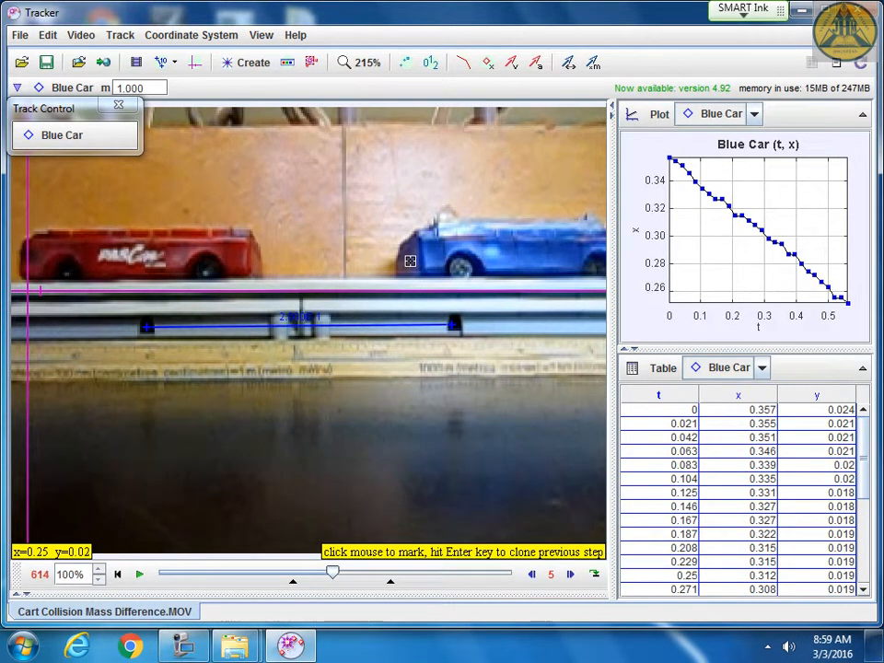
pyautogui.click(399, 259)
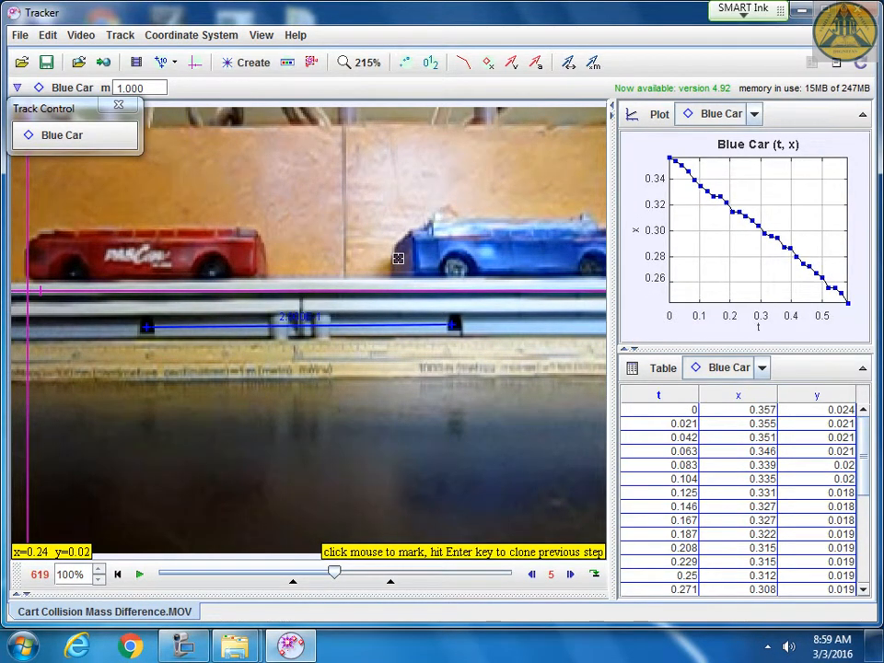
pyautogui.click(398, 258)
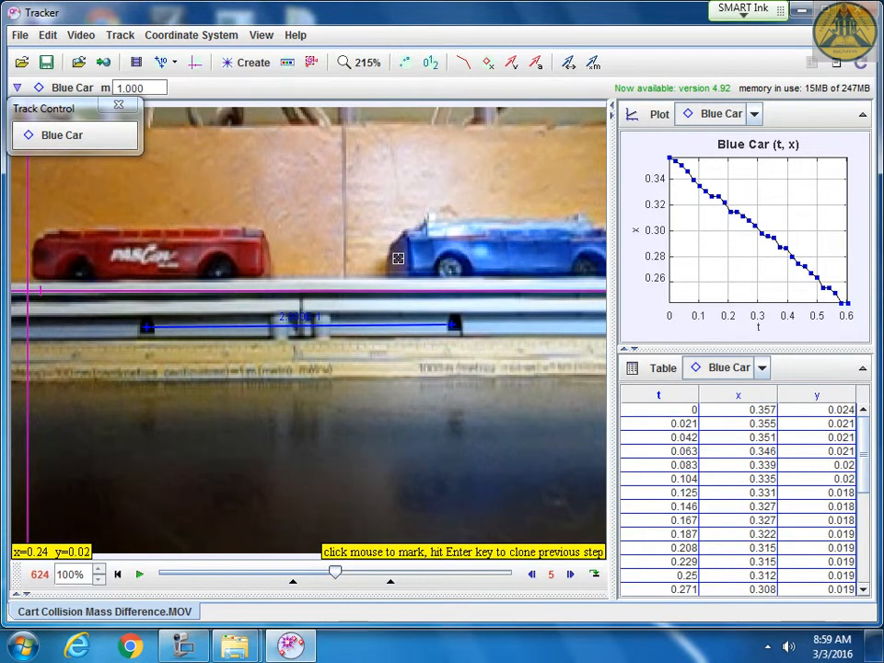
pyautogui.click(390, 262)
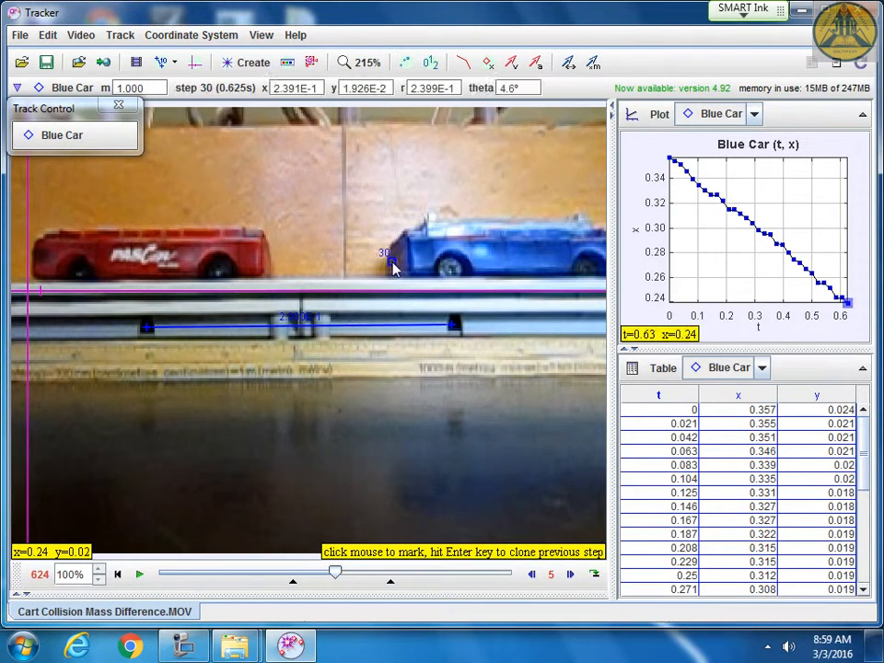
pyautogui.click(390, 261)
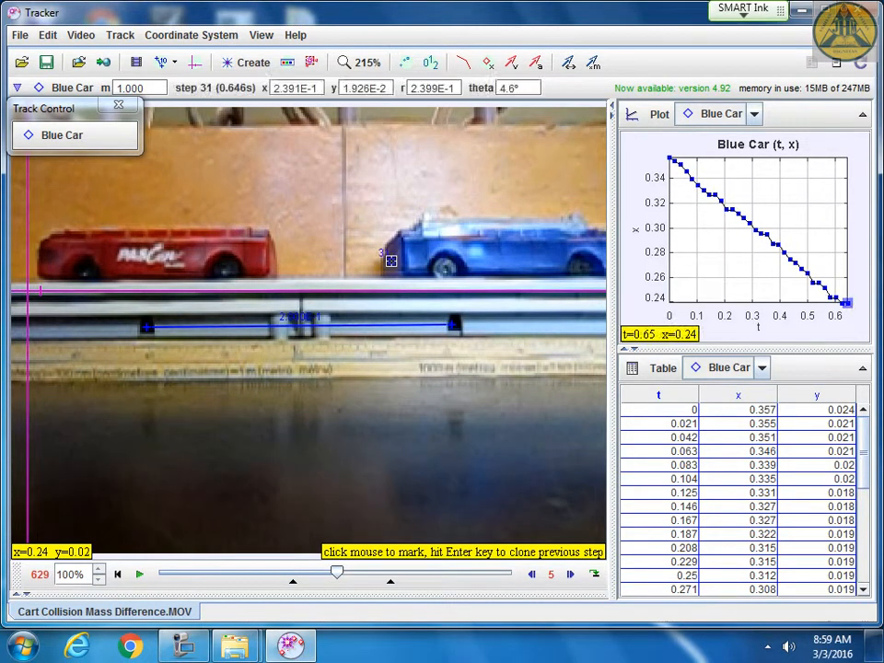
pyautogui.click(384, 259)
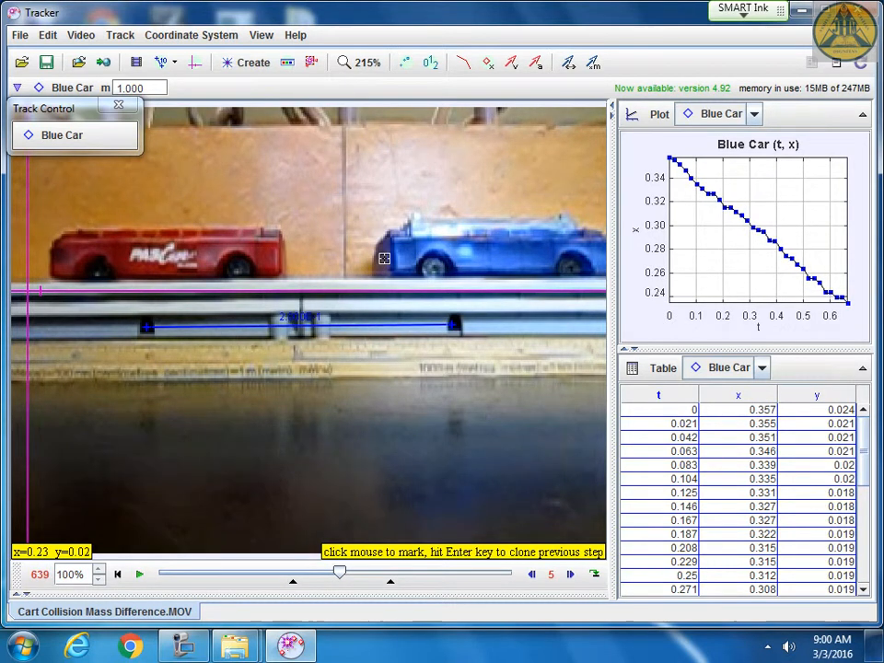
pyautogui.click(381, 262)
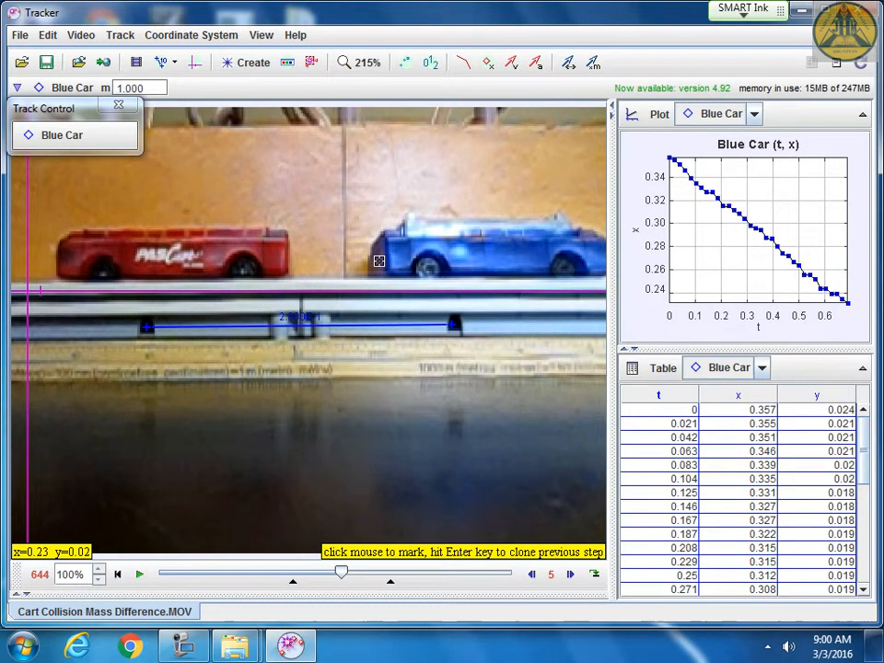
# Continue marking the Blue Car point mass on the front part of the blue cart at every fifth frame from frame 644 through 749
pyautogui.click(369, 263)
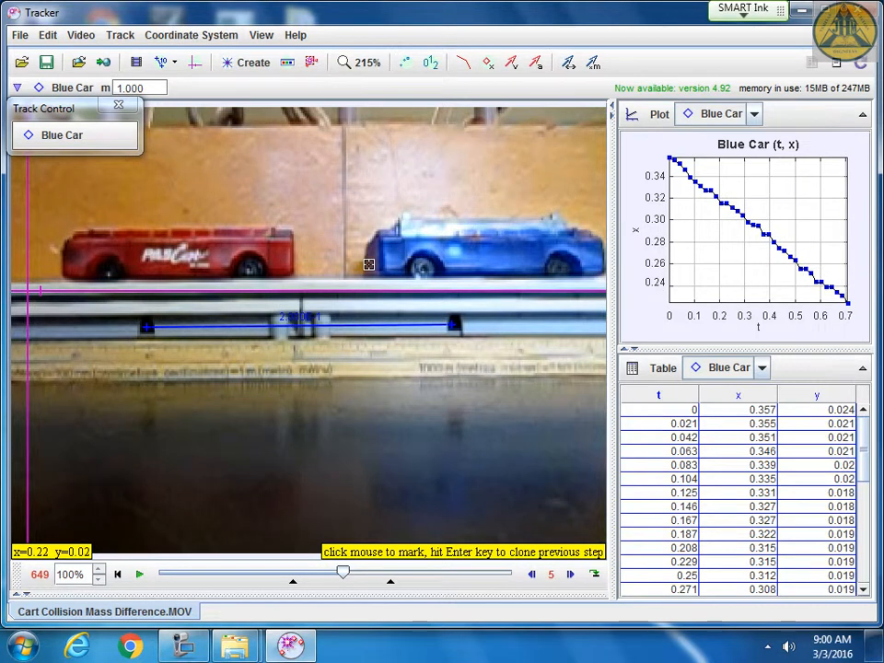
pyautogui.click(362, 265)
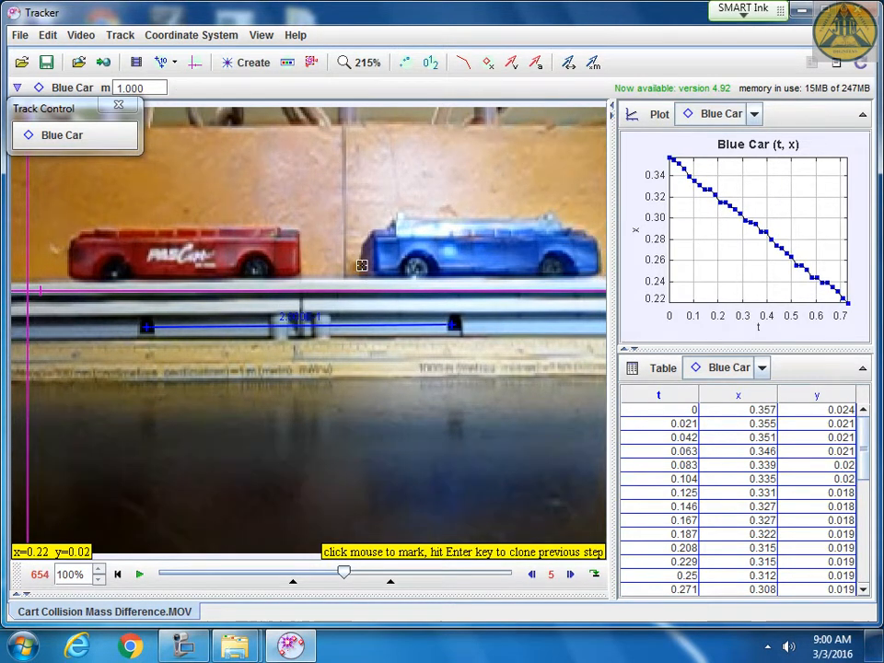
pyautogui.click(362, 264)
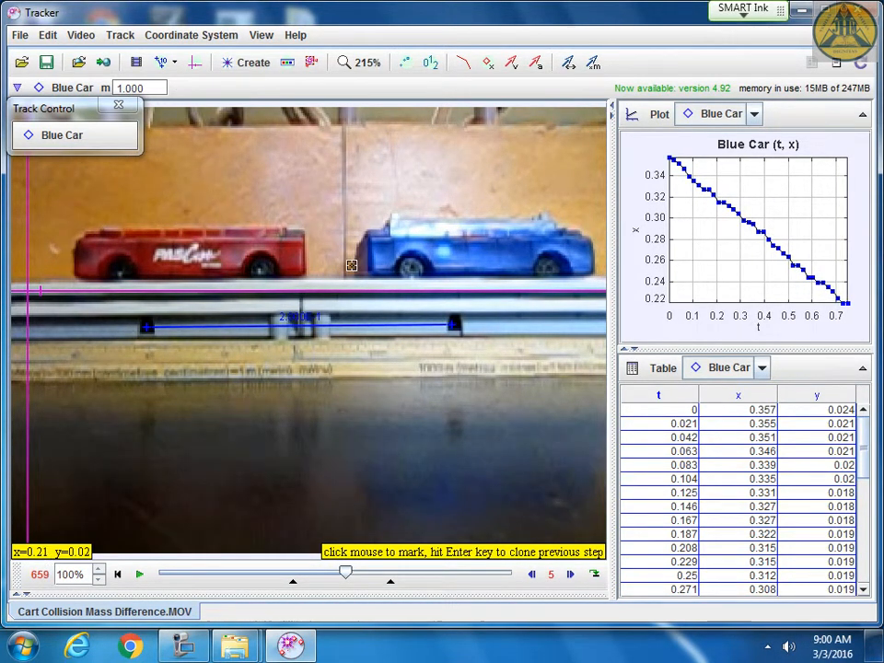
pyautogui.click(351, 265)
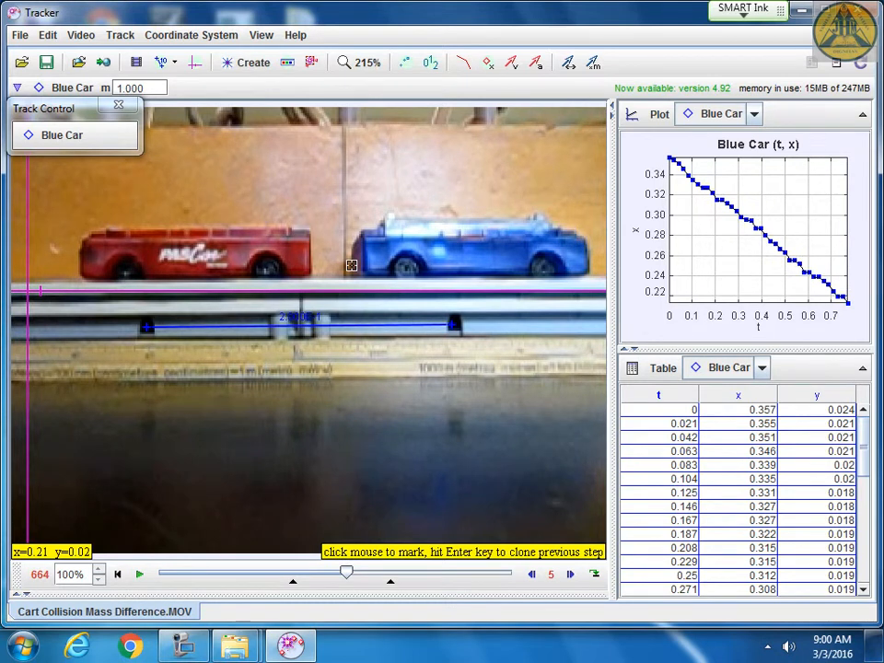
pyautogui.click(351, 265)
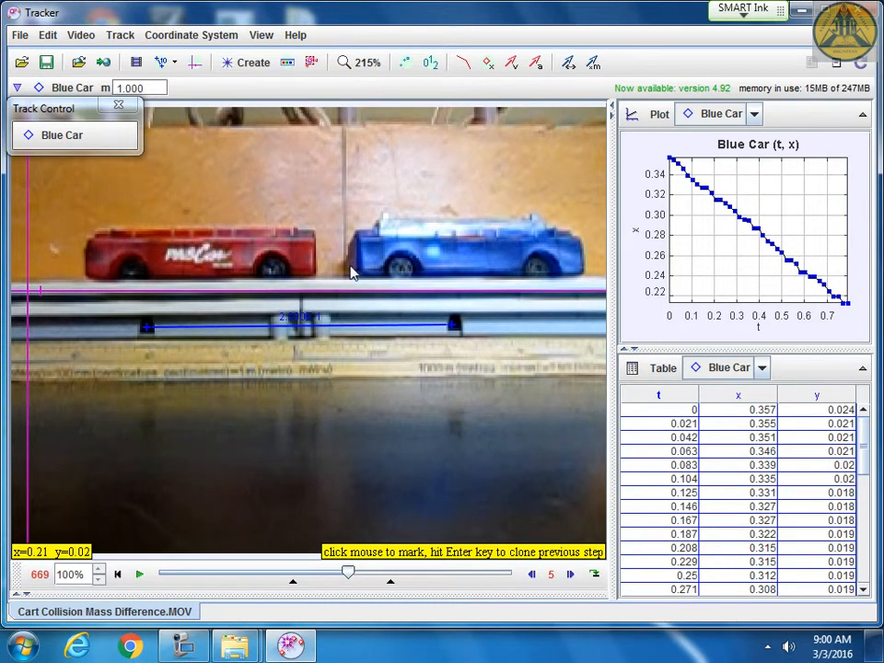
pyautogui.click(349, 265)
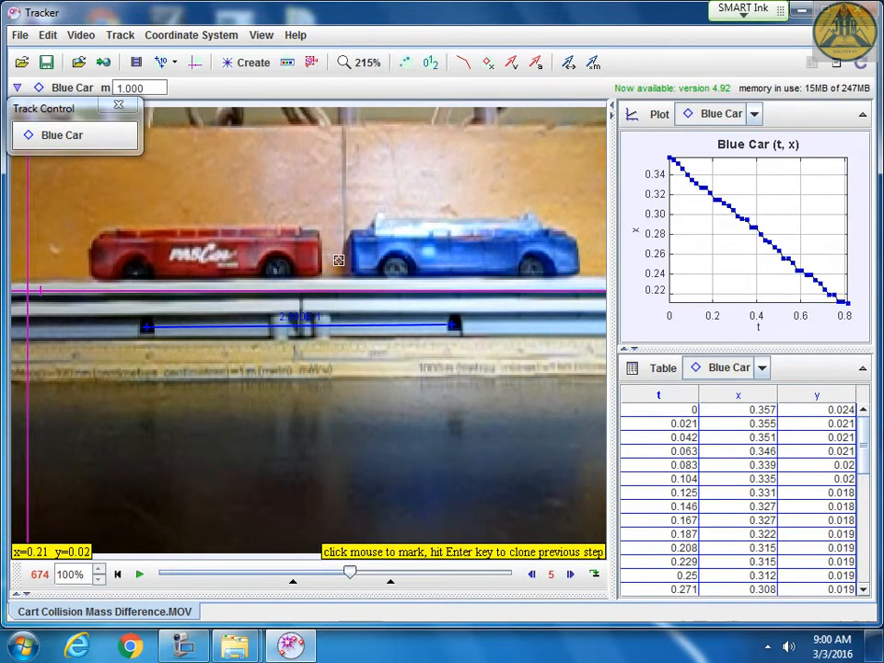
pyautogui.click(339, 261)
pyautogui.click(339, 261)
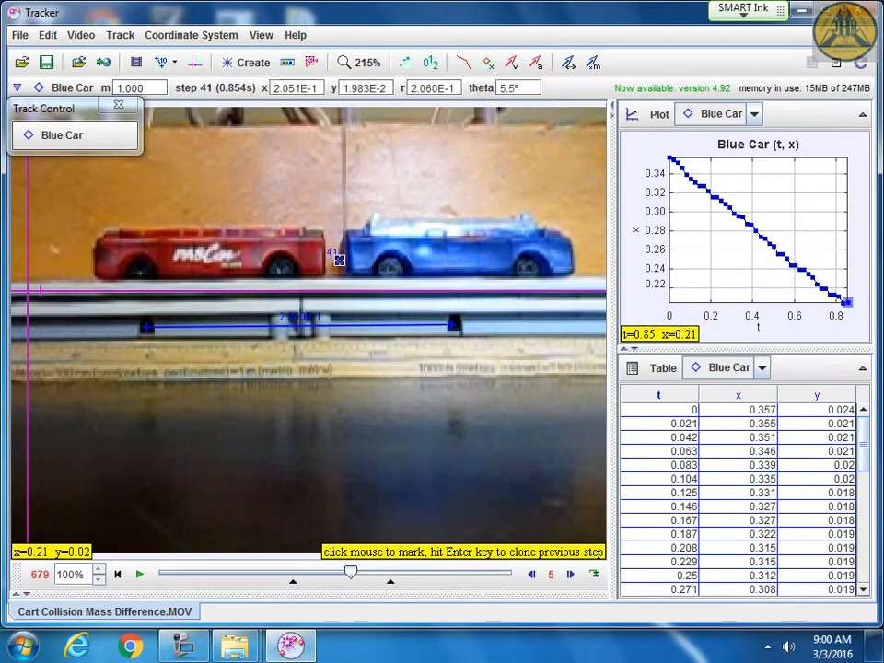
pyautogui.click(339, 260)
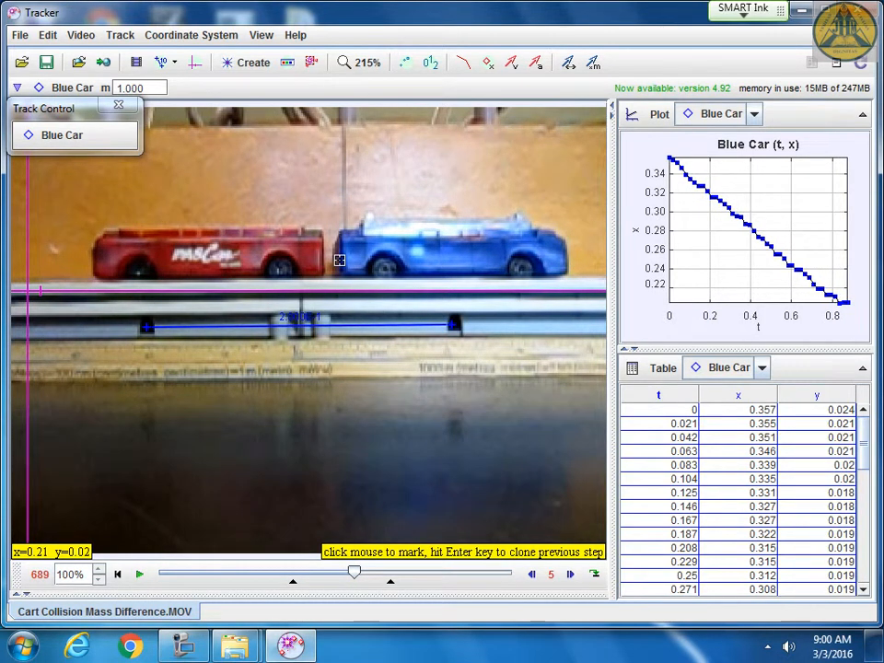
pyautogui.click(339, 261)
pyautogui.click(339, 260)
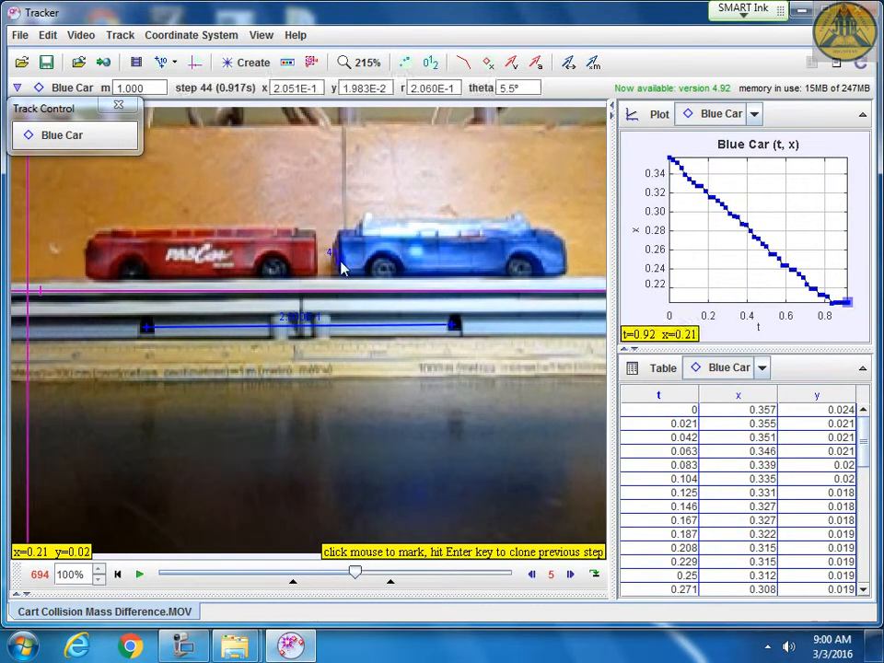
pyautogui.click(339, 261)
pyautogui.click(339, 261)
pyautogui.click(339, 261)
pyautogui.click(339, 261)
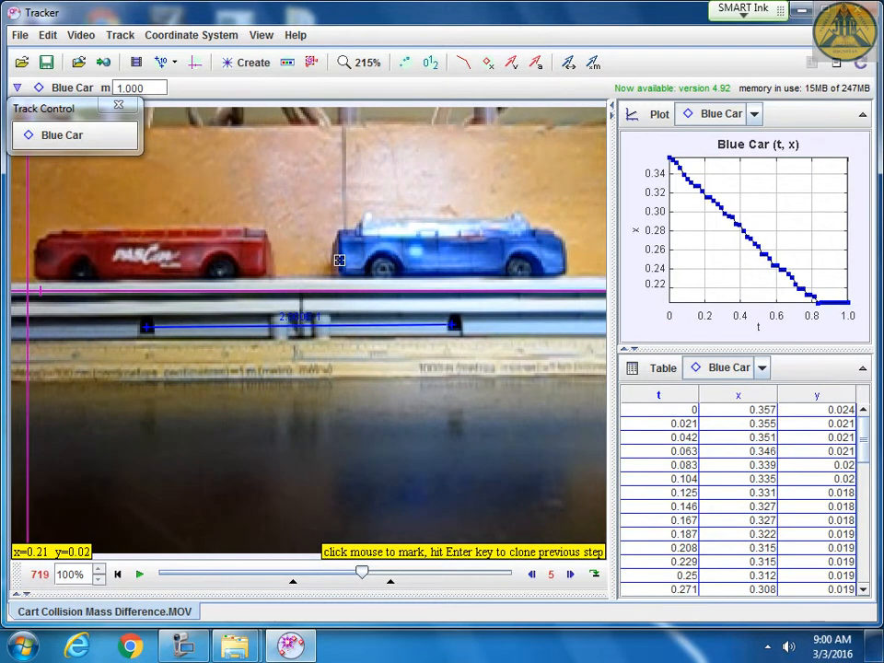
pyautogui.click(339, 260)
pyautogui.click(339, 261)
pyautogui.click(339, 261)
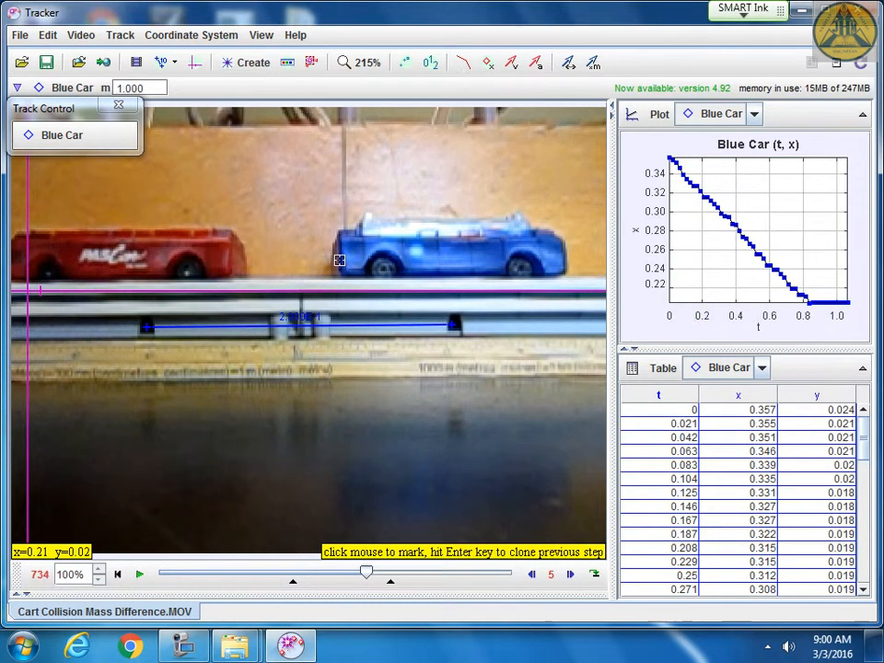
pyautogui.click(339, 261)
pyautogui.click(339, 261)
pyautogui.click(339, 261)
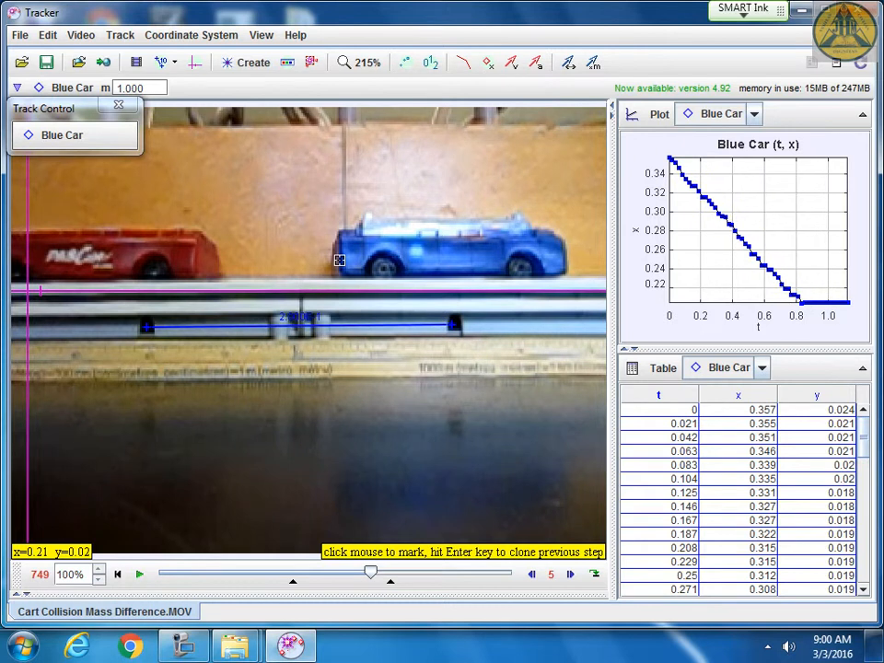
pyautogui.click(339, 261)
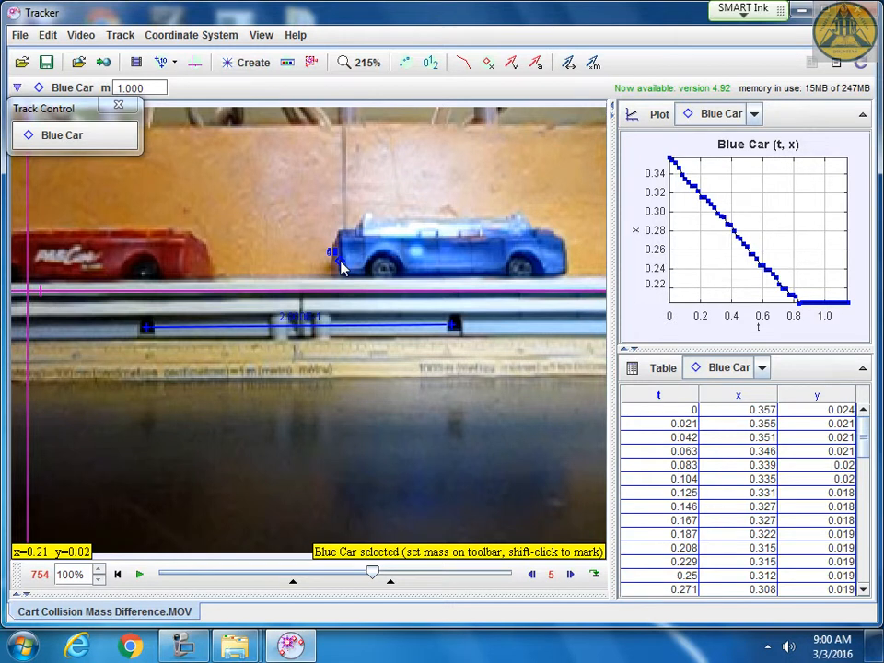
# Plot the Blue Car's velocity x-component against time, and switch the plot back to the position x-component
pyautogui.click(636, 234)
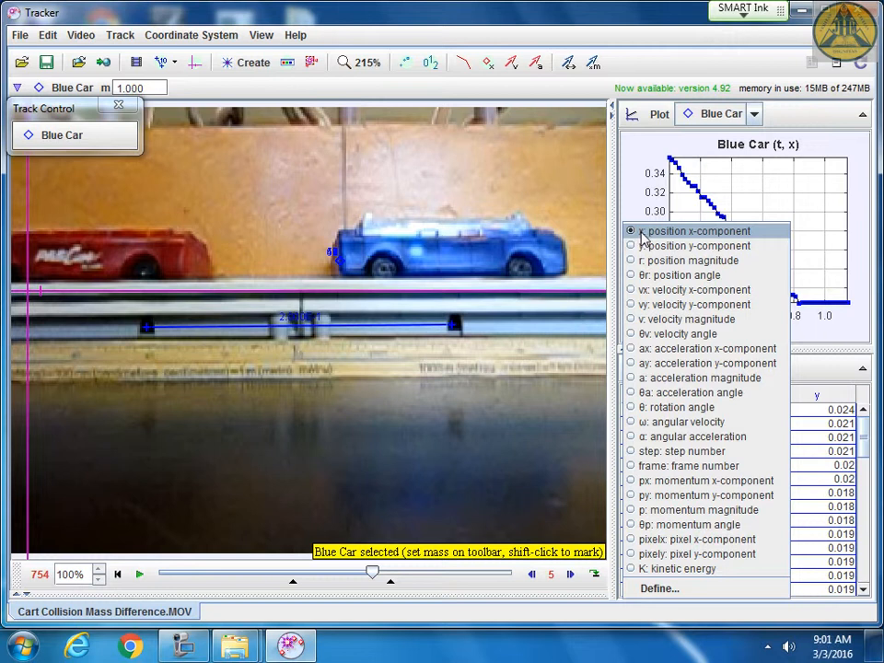
pyautogui.click(648, 245)
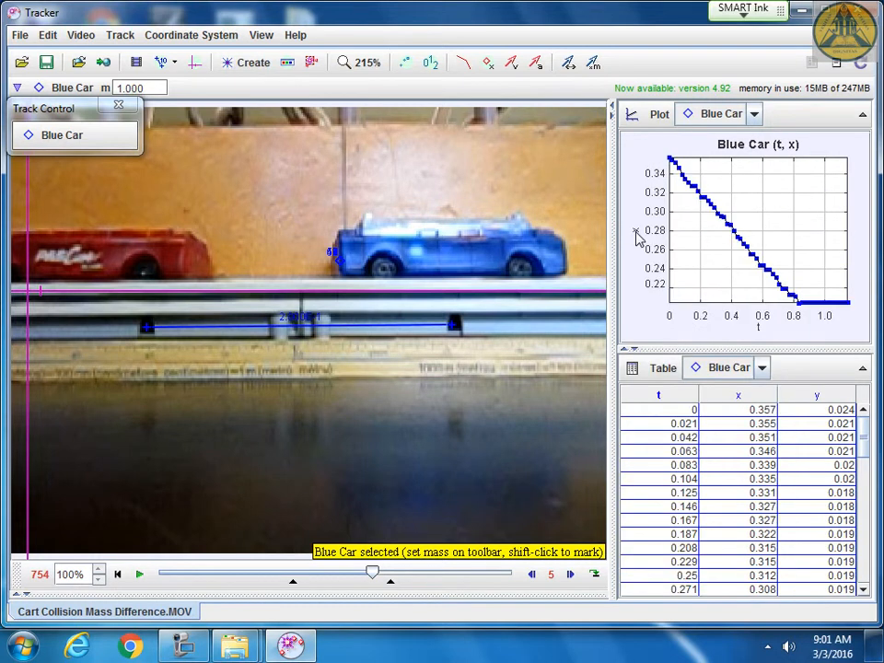
pyautogui.click(636, 231)
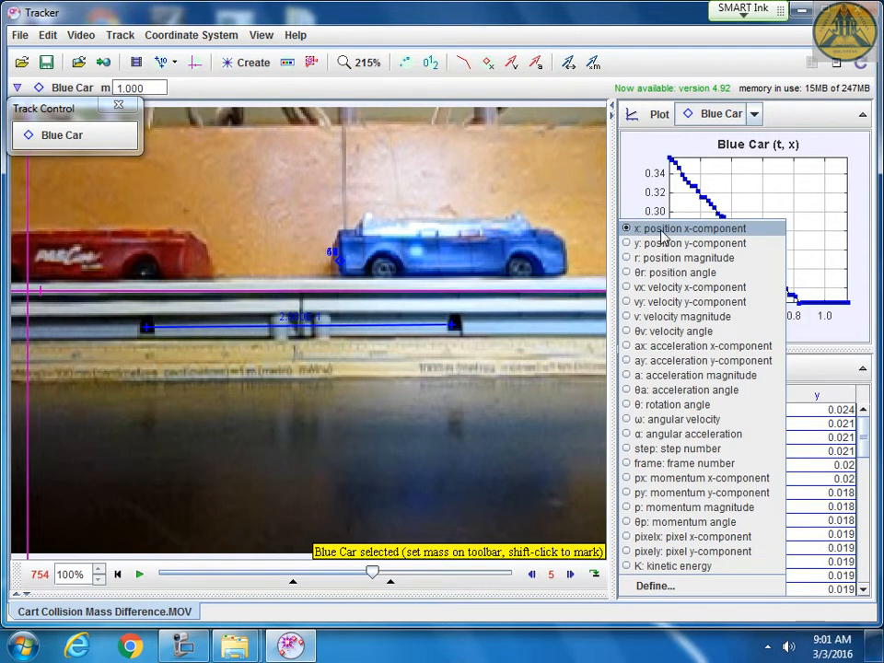
pyautogui.click(660, 232)
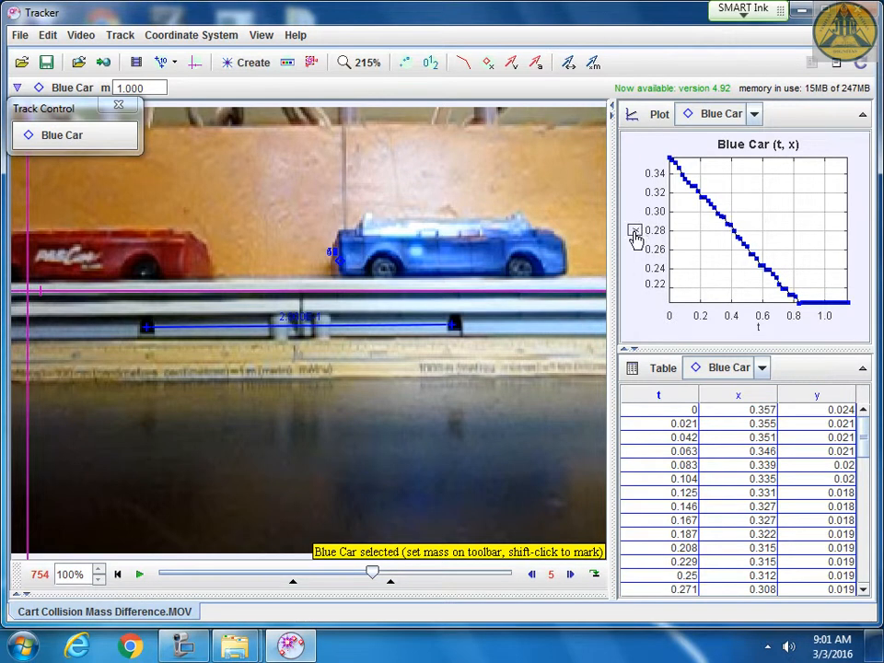
pyautogui.click(635, 233)
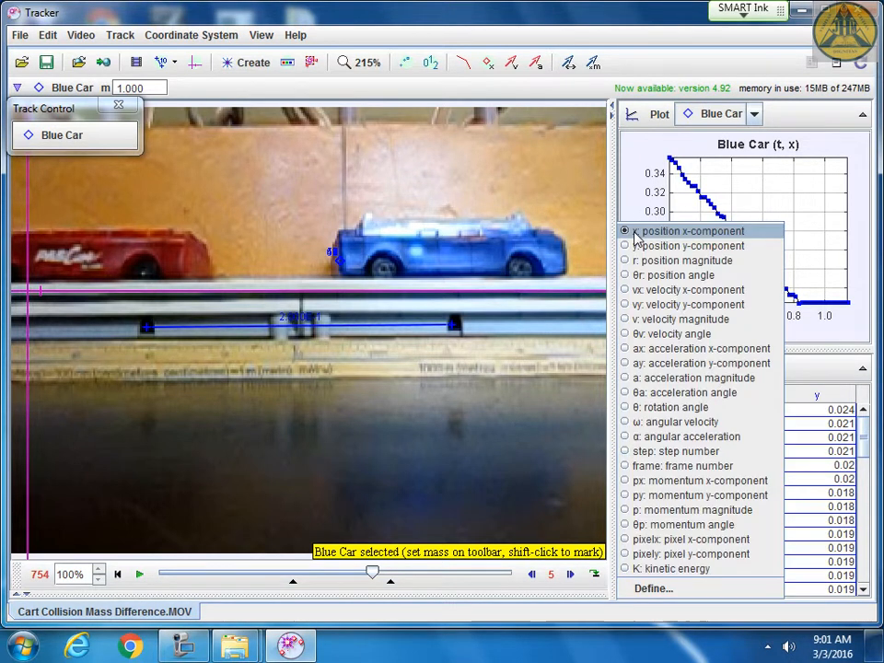
pyautogui.click(653, 292)
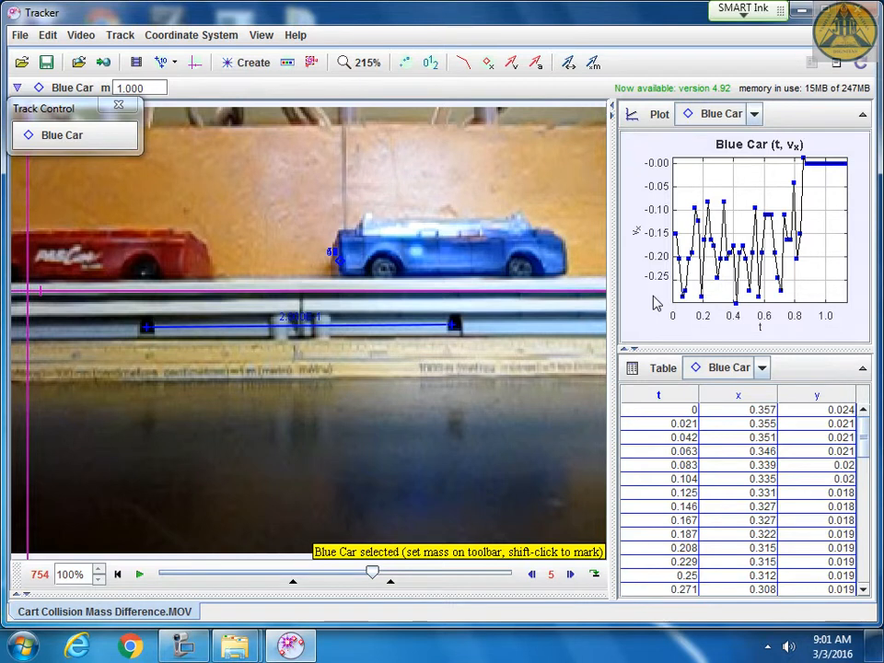
pyautogui.click(636, 229)
pyautogui.click(645, 229)
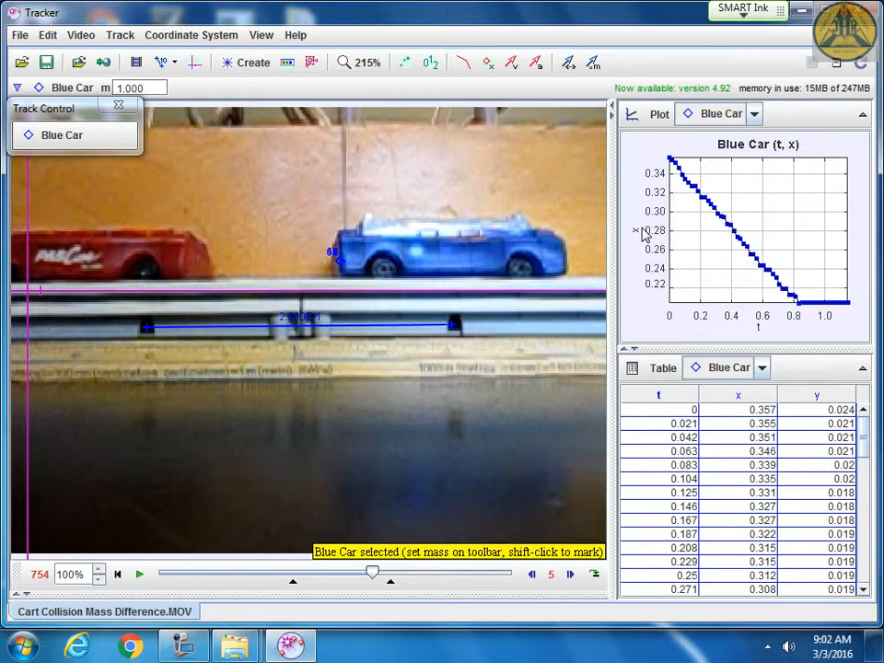
# Open the Blue Car position-time plot for analysis in the Data Tool and maximize its window
pyautogui.rightClick(750, 222)
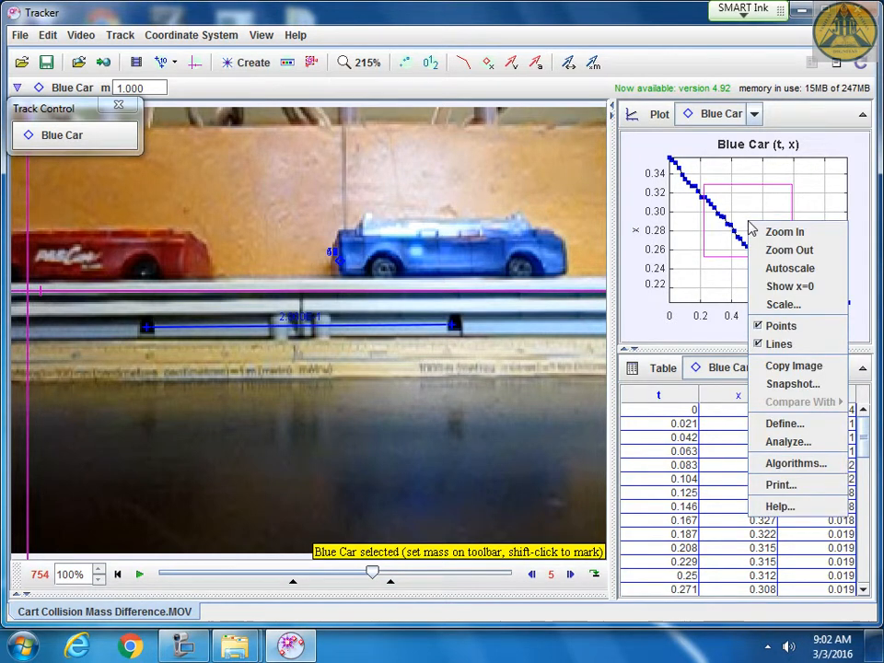
pyautogui.click(787, 442)
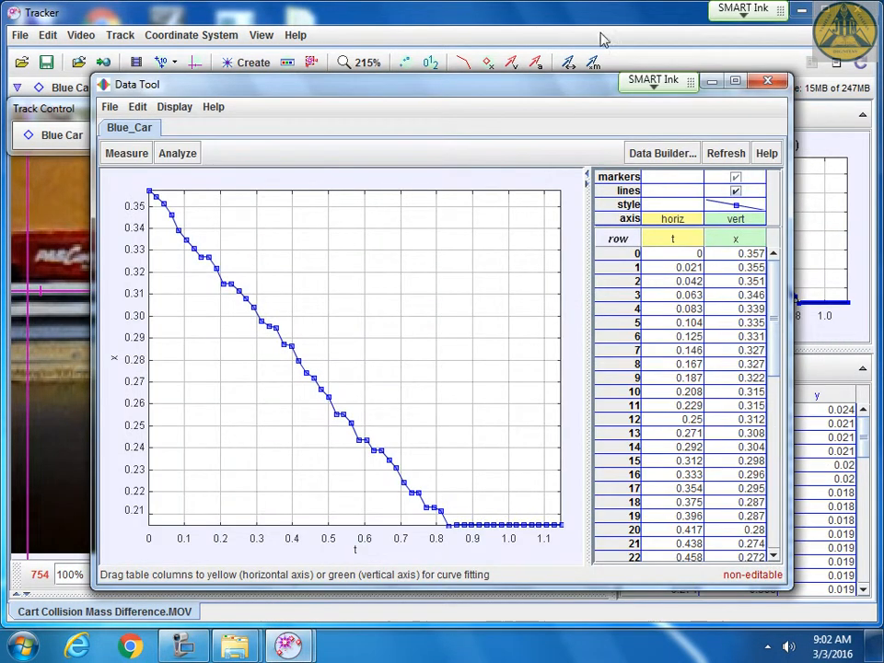
pyautogui.doubleClick(480, 85)
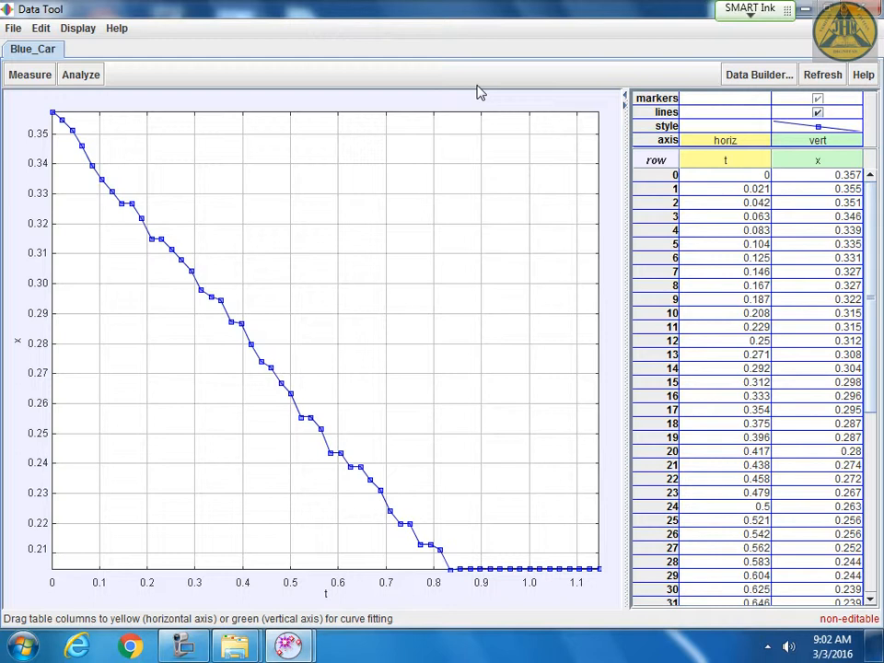
pyautogui.click(41, 28)
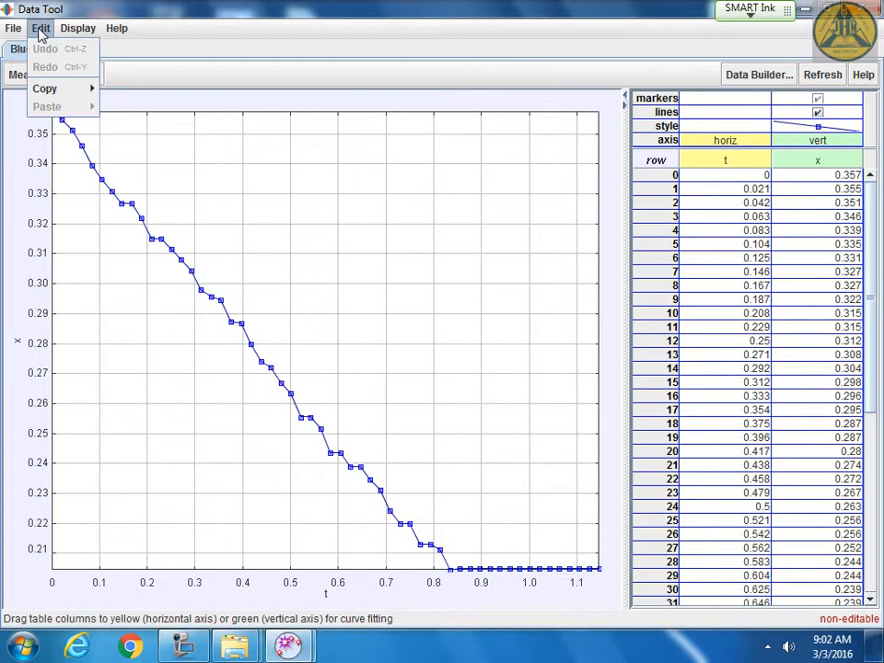
pyautogui.moveTo(90, 94)
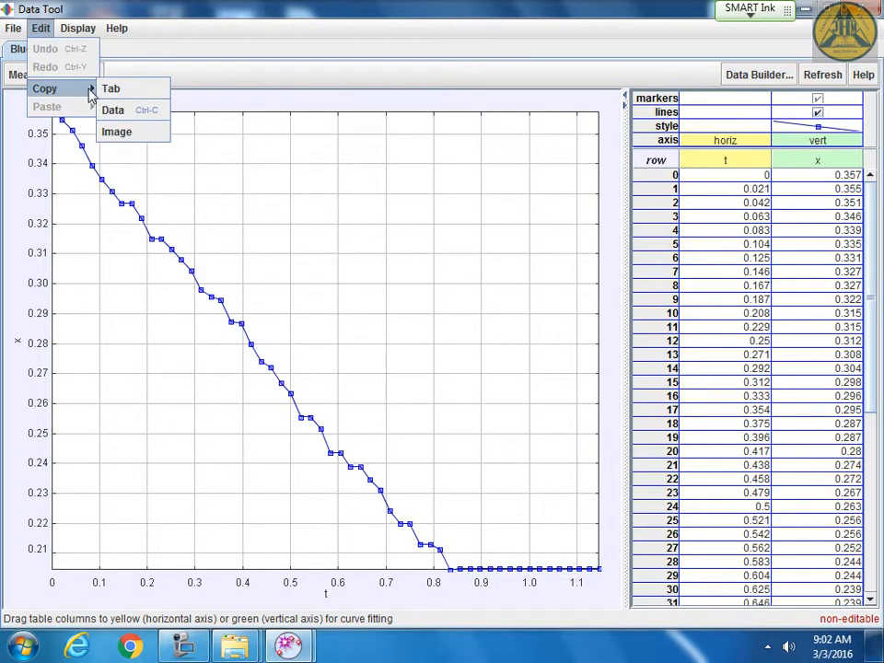
pyautogui.click(220, 49)
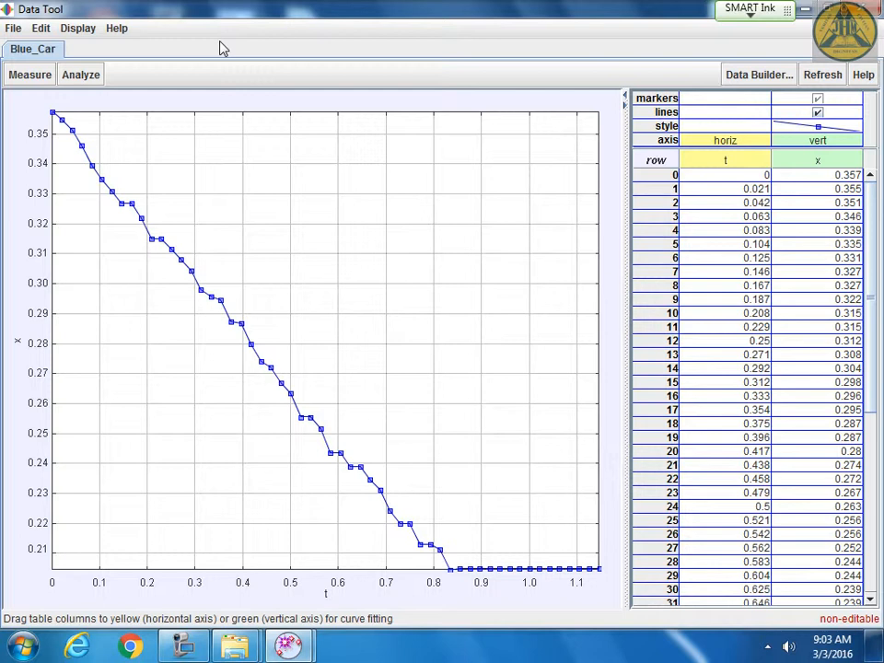
# Turn on curve fits and restrict the line fit to the data in rows 0 through 40
pyautogui.click(86, 77)
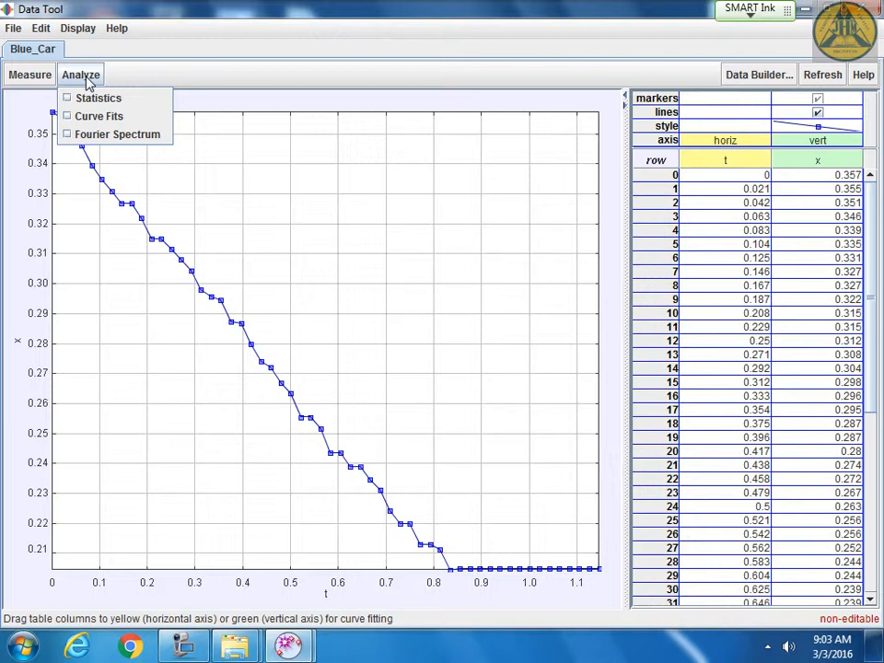
pyautogui.click(93, 116)
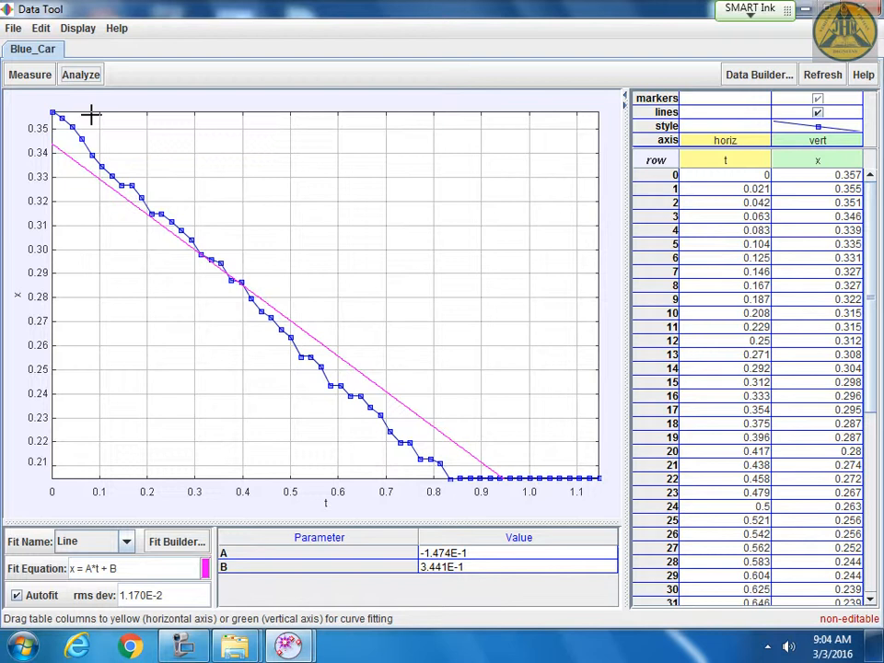
pyautogui.moveTo(756, 174); pyautogui.dragTo(855, 573)
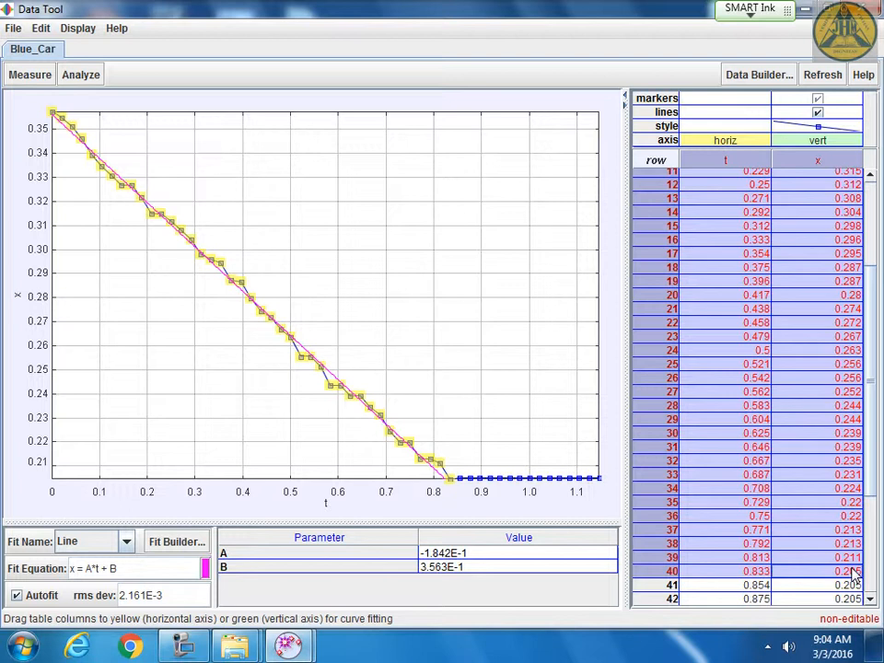
# Try a Parabola fit on the selected data and set the fit type back to Line
pyautogui.click(126, 543)
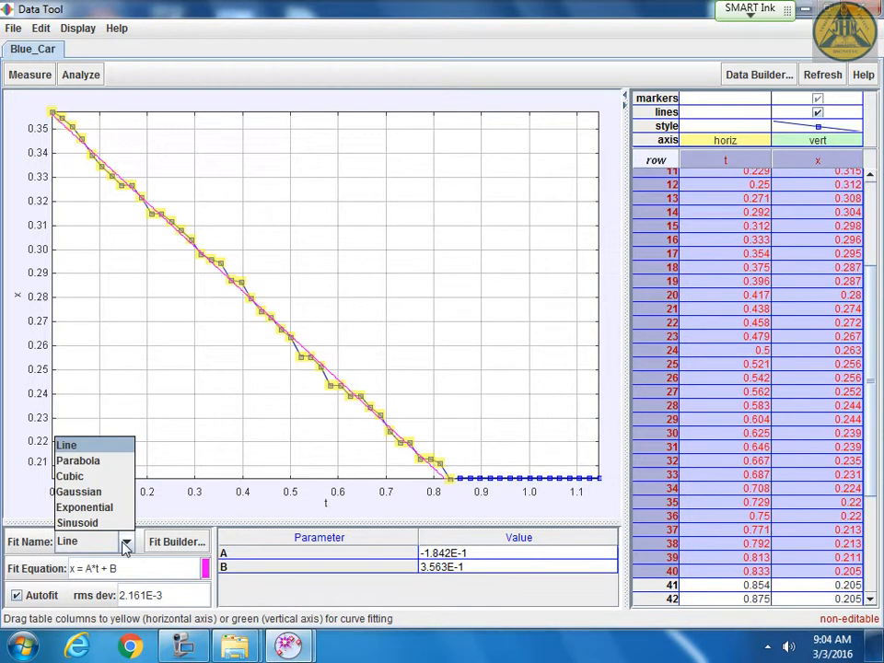
pyautogui.click(62, 465)
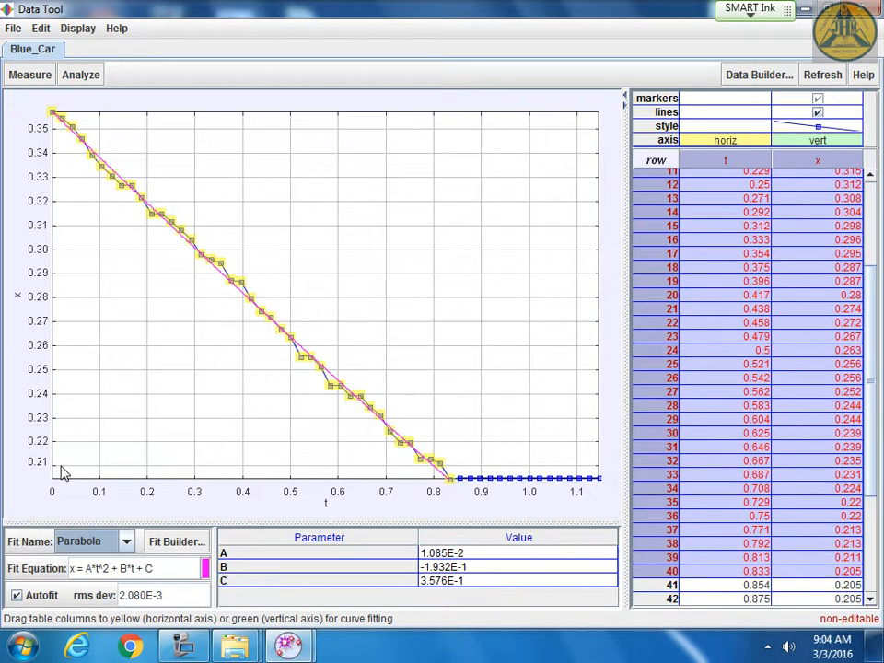
pyautogui.click(126, 544)
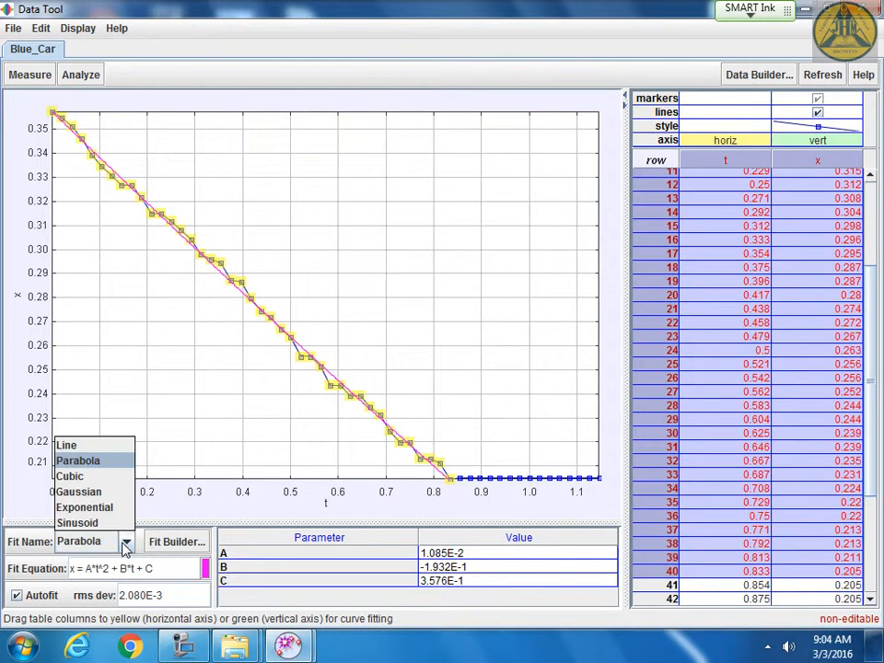
pyautogui.click(68, 446)
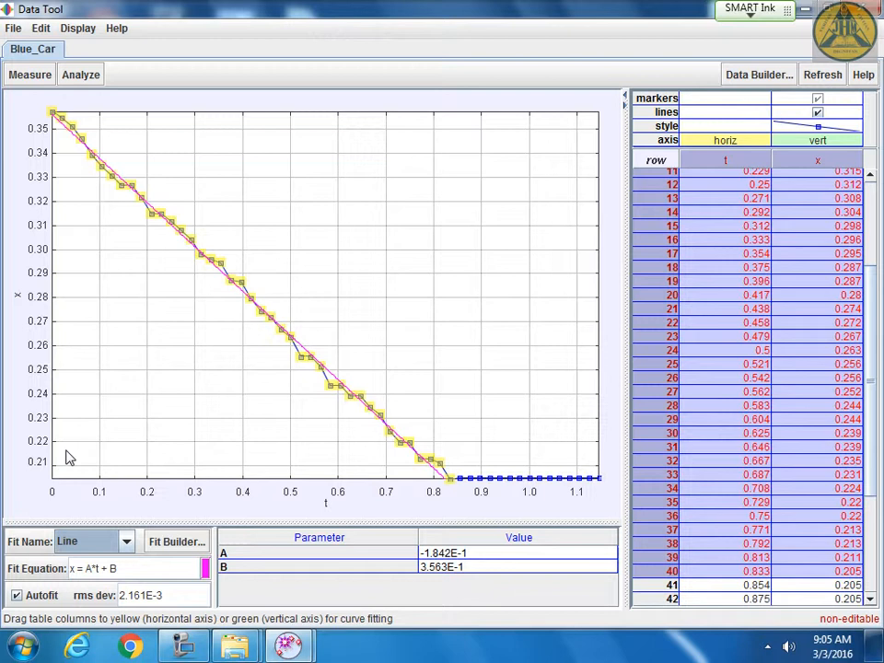
# Select the value of fit parameter A, handwrite -0.1842 over the graph in ink, and erase the writing
pyautogui.click(481, 553)
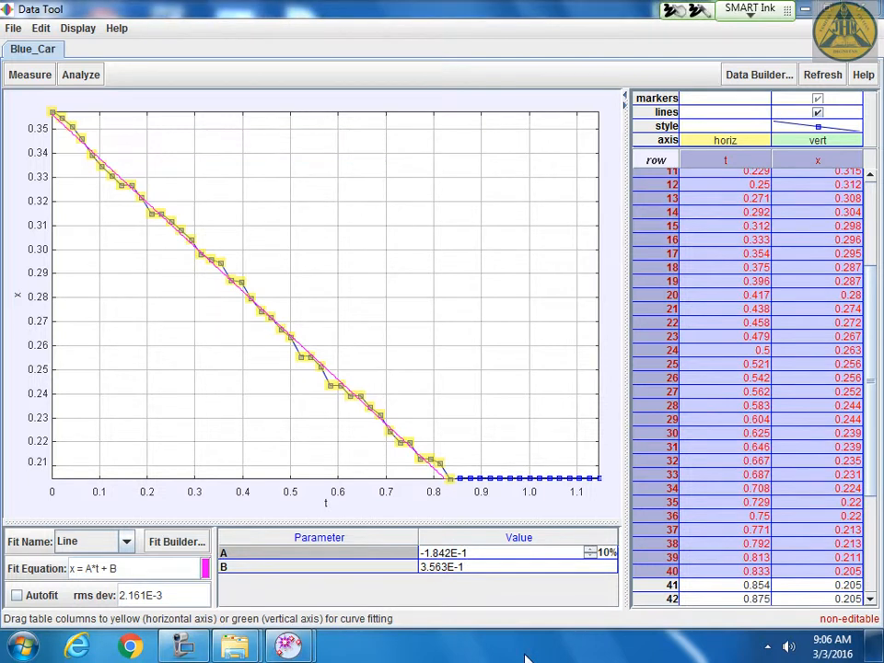
pyautogui.moveTo(414, 309)
pyautogui.mouseDown()
pyautogui.moveTo(441, 323)
pyautogui.moveTo(450, 298)
pyautogui.moveTo(486, 306)
pyautogui.moveTo(485, 326)
pyautogui.mouseUp()
pyautogui.click(470, 320)
pyautogui.moveTo(508, 299)
pyautogui.mouseDown()
pyautogui.moveTo(509, 312)
pyautogui.moveTo(506, 294)
pyautogui.moveTo(546, 315)
pyautogui.mouseUp()
pyautogui.moveTo(539, 300)
pyautogui.mouseDown()
pyautogui.moveTo(540, 325)
pyautogui.moveTo(573, 324)
pyautogui.mouseUp()
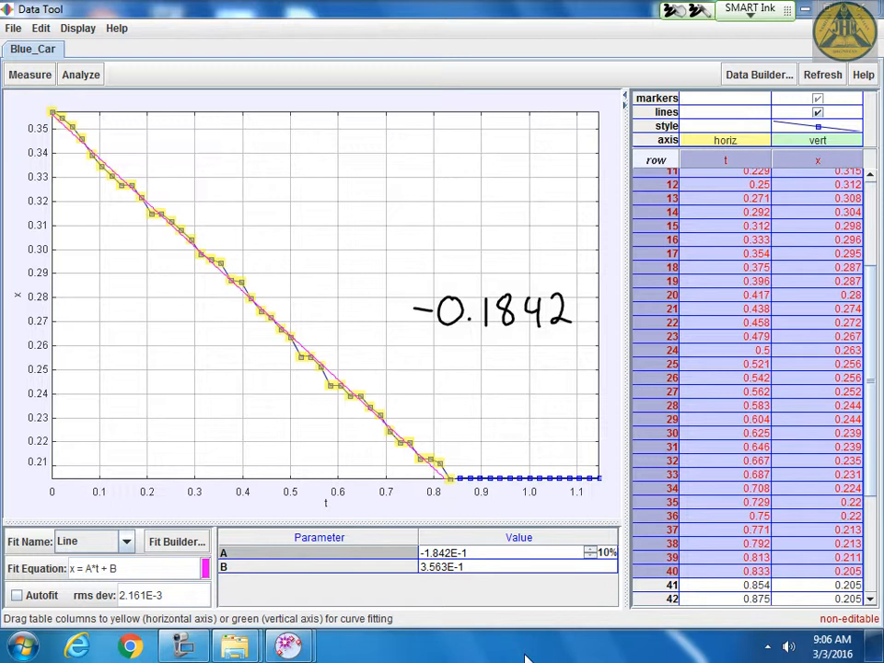
pyautogui.moveTo(414, 311); pyautogui.dragTo(497, 320)
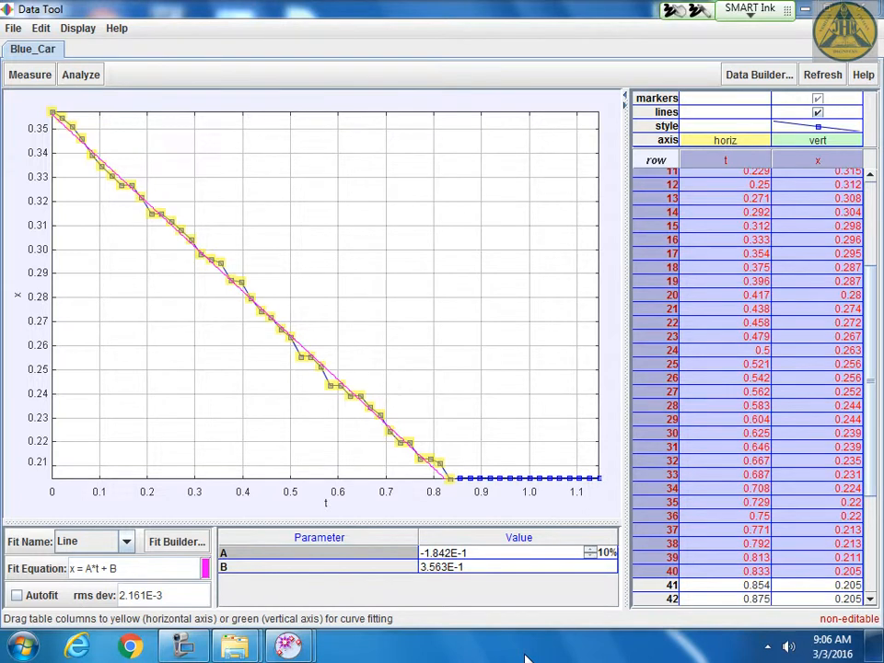
# Sketch a rising line followed by a falling line over the graph in ink, and erase the sketch
pyautogui.moveTo(269, 261); pyautogui.dragTo(357, 146)
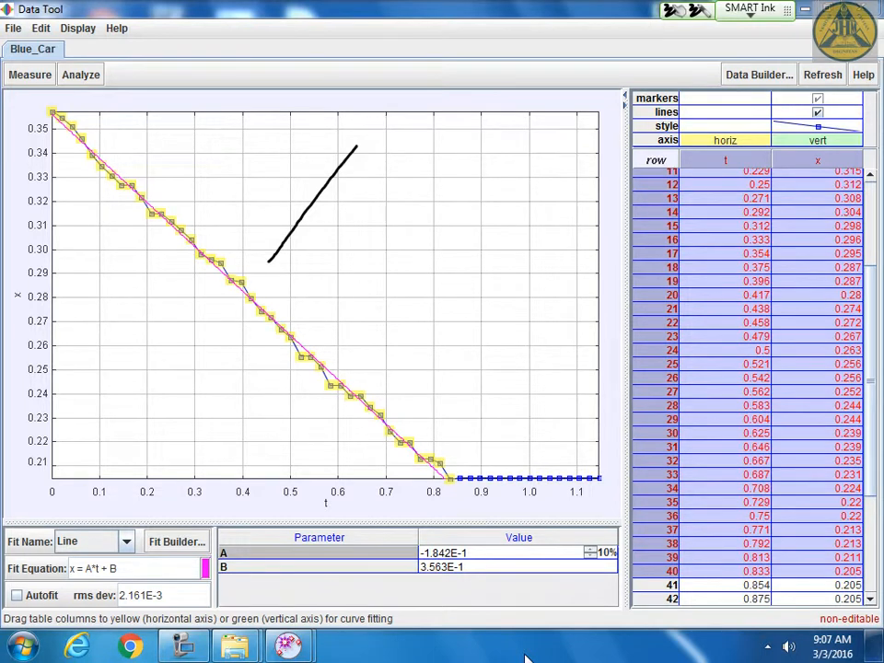
pyautogui.moveTo(364, 143); pyautogui.dragTo(516, 248)
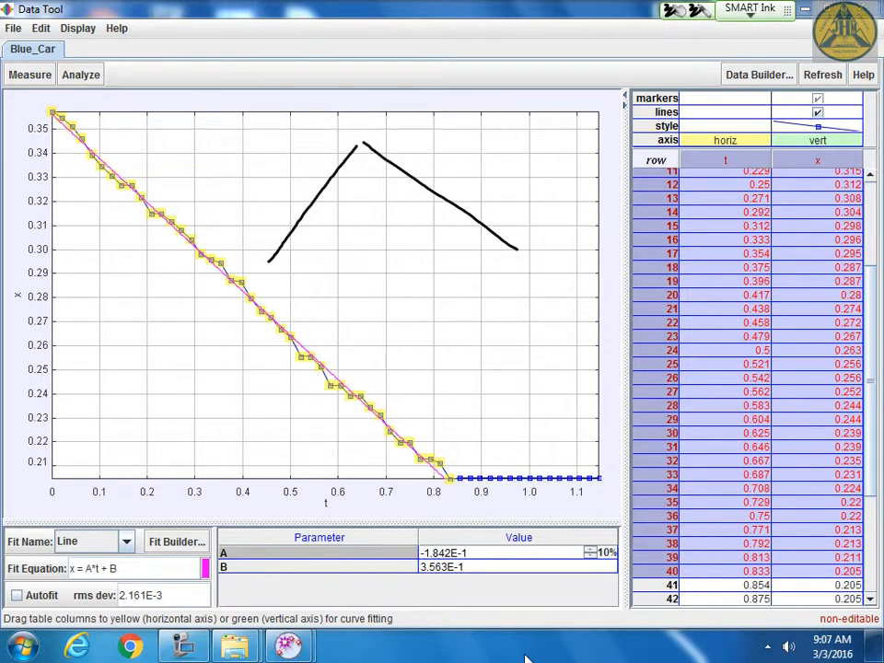
pyautogui.moveTo(346, 151)
pyautogui.mouseDown()
pyautogui.moveTo(353, 143)
pyautogui.moveTo(438, 192)
pyautogui.mouseUp()
pyautogui.moveTo(269, 260)
pyautogui.mouseDown()
pyautogui.moveTo(340, 154)
pyautogui.moveTo(523, 251)
pyautogui.mouseUp()
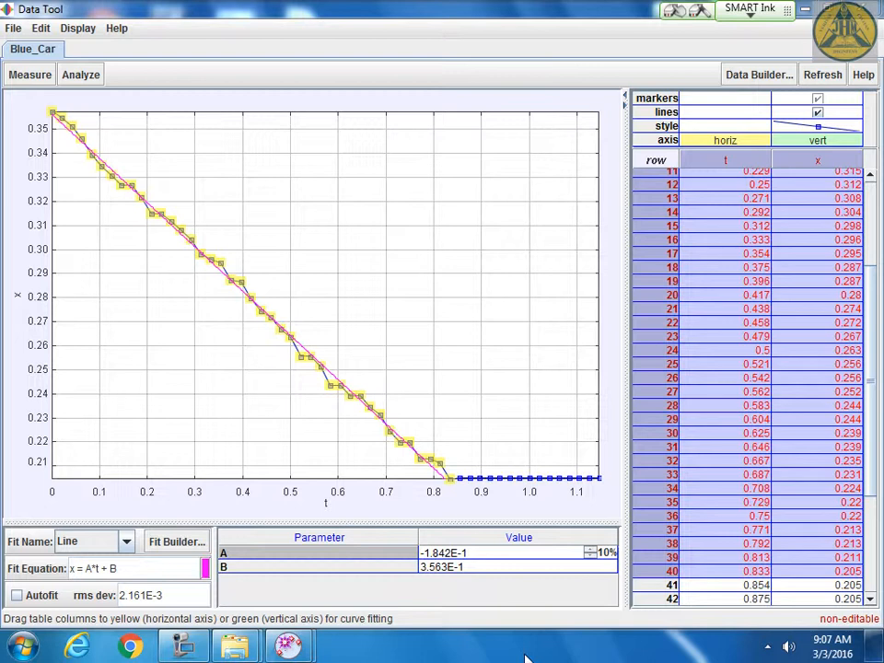
pyautogui.click(186, 648)
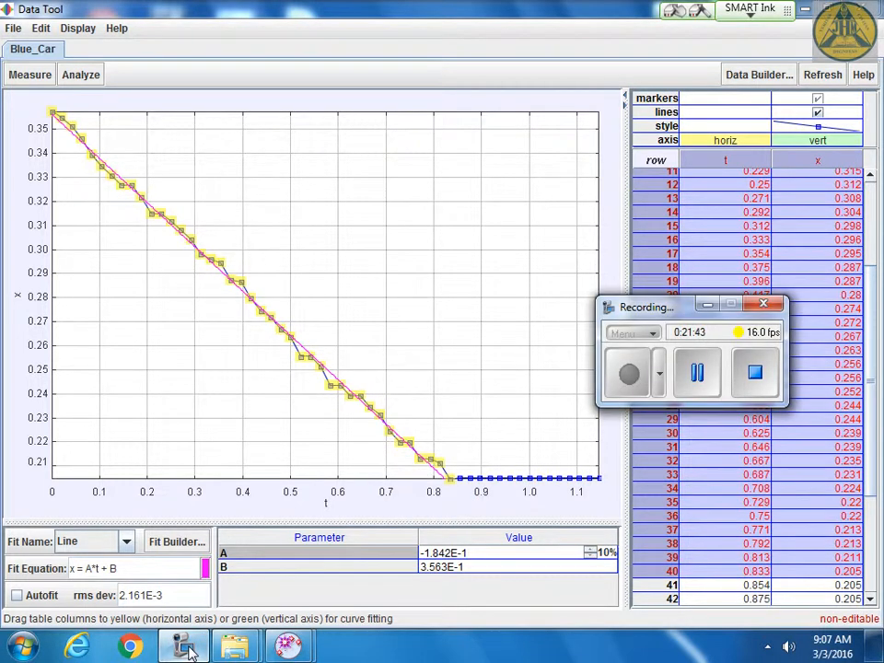